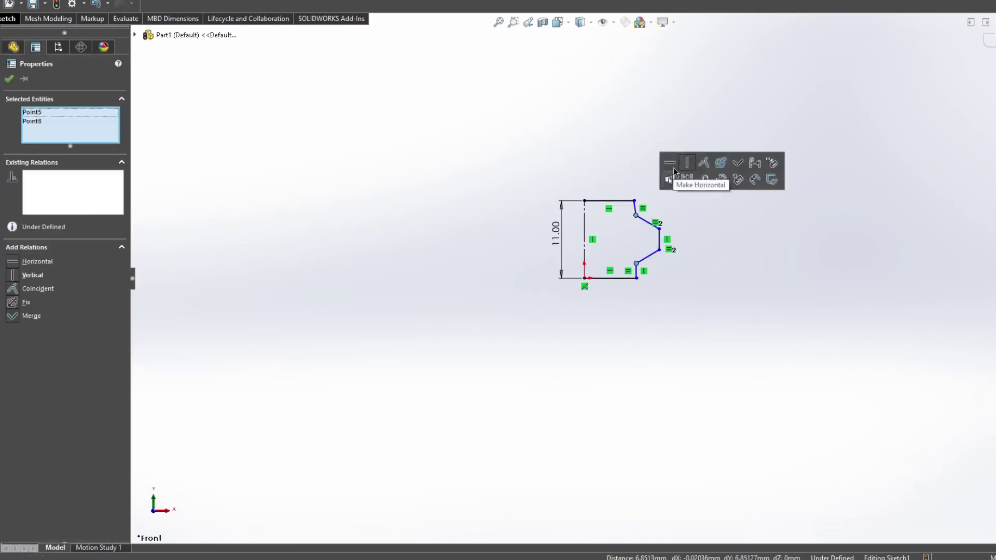
# Step: Finish relating the profile's sloped edges and dimension its outer vertical edge 6 mm from the vertical centerline
pyautogui.click(687, 163)
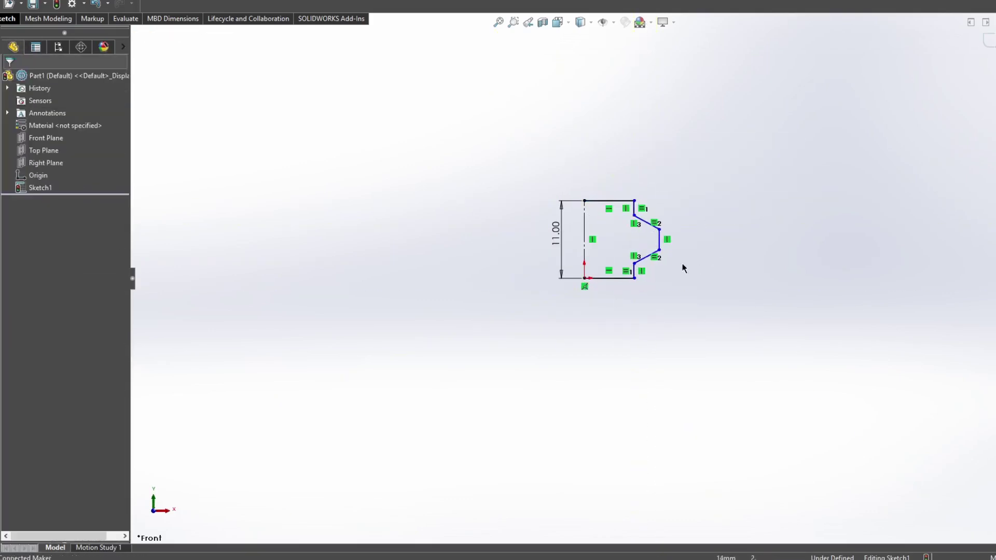
pyautogui.moveTo(683, 266); pyautogui.dragTo(683, 231, button='right')
pyautogui.click(584, 244)
pyautogui.click(659, 250)
pyautogui.click(593, 325)
pyautogui.write('6')
pyautogui.press('Return')
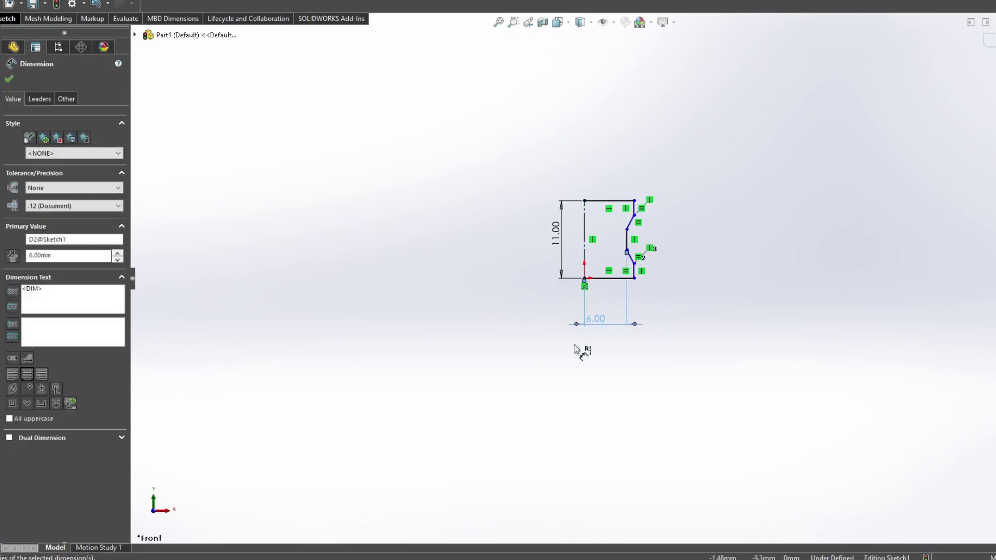
# Step: Dimension the profile's step 1 mm wide and its lower vertical edge 2 mm long, and dimension the outer vertical edge's length
pyautogui.scroll(-4, 637, 253)
pyautogui.moveTo(631, 274); pyautogui.dragTo(596, 273)
pyautogui.click(596, 291)
pyautogui.click(614, 250)
pyautogui.click(641, 310)
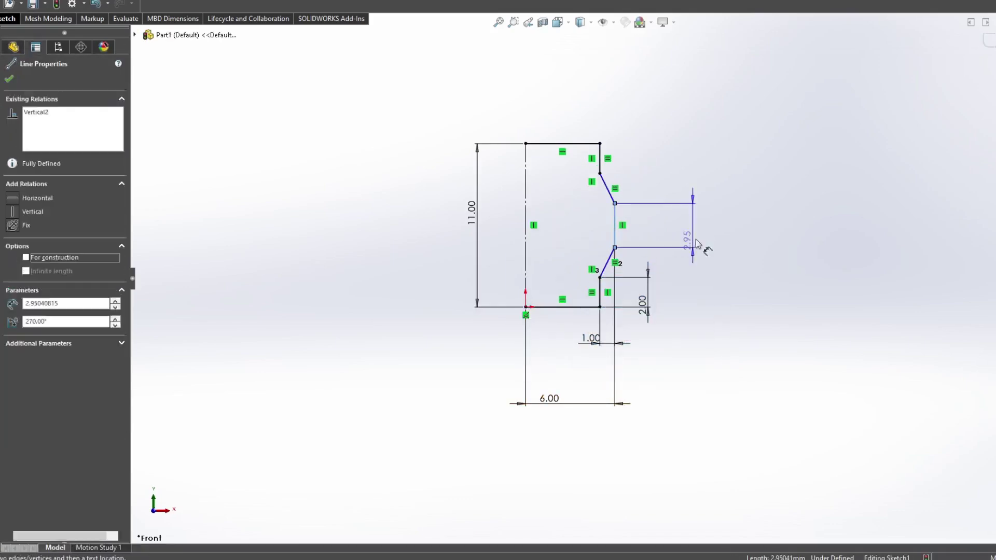
pyautogui.click(691, 241)
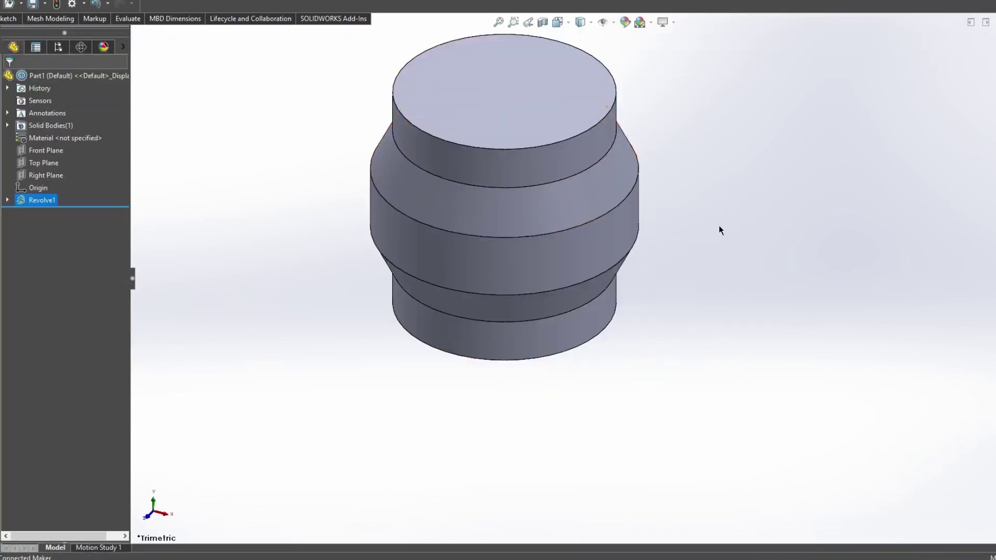
# Step: Revolve the profile around the vertical centerline and open a sketch on the solid's top face
pyautogui.scroll(2, 719, 230)
pyautogui.moveTo(720, 231); pyautogui.dragTo(719, 259, button='middle')
pyautogui.click(606, 163)
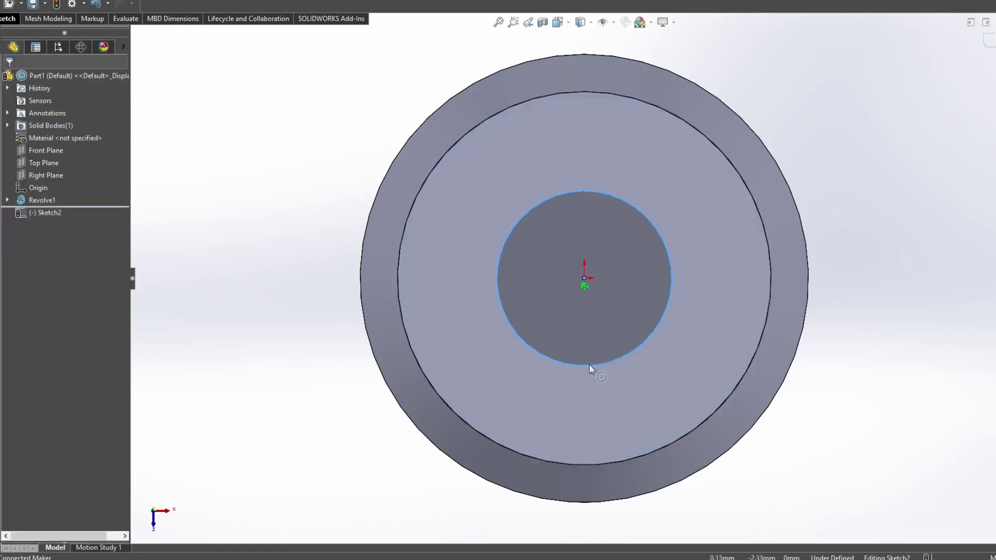
# Step: Sketch a circle centred on the origin, a horizontal chord across it, and a vertical centerline from the chord's midpoint to the circle
pyautogui.press('l')
pyautogui.click(585, 278)
pyautogui.press('Escape')
pyautogui.click(520, 218)
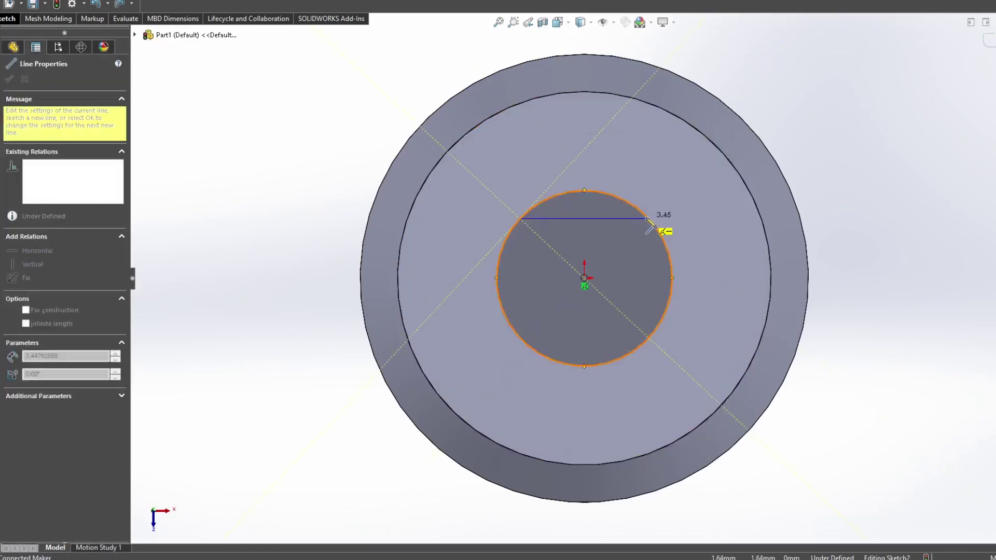
pyautogui.click(649, 218)
pyautogui.moveTo(713, 290); pyautogui.dragTo(664, 290, button='right')
pyautogui.click(584, 218)
pyautogui.click(584, 366)
pyautogui.press('Escape')
# Step: Dimension the chord 2.5 mm from the circle's opposite side and set the circle's diameter to 3.2 mm
pyautogui.click(585, 321)
pyautogui.click(744, 288)
pyautogui.write('2.5')
pyautogui.press('Return')
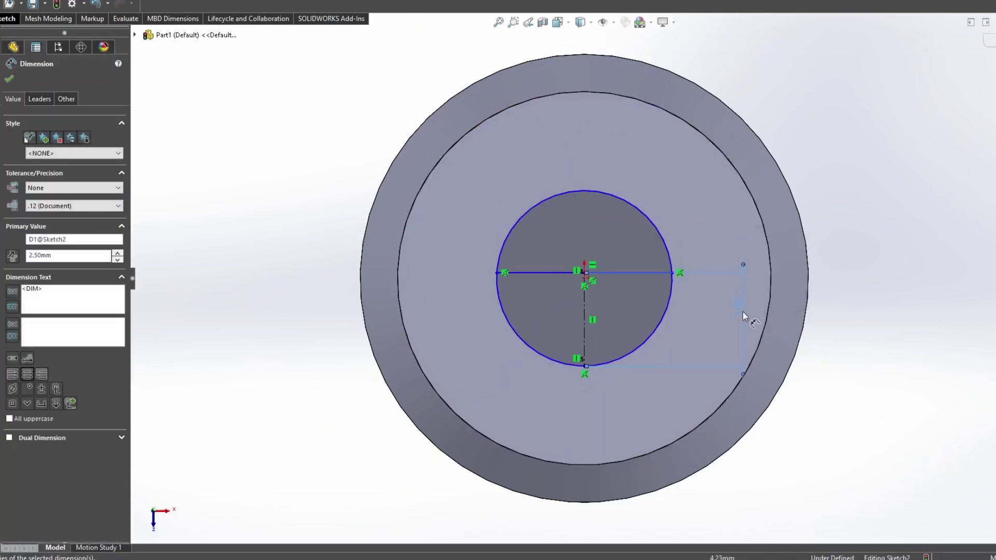
pyautogui.click(670, 294)
pyautogui.click(693, 235)
pyautogui.write('3.2')
pyautogui.press('Return')
pyautogui.press('Escape')
# Step: Cut-extrude the D-shaped region of the top-face sketch, changing the cut's end condition
pyautogui.moveTo(645, 223)
pyautogui.mouseDown(button='middle')
pyautogui.moveTo(580, 204)
pyautogui.moveTo(614, 400)
pyautogui.mouseUp(button='middle')
pyautogui.scroll(-8, 557, 183)
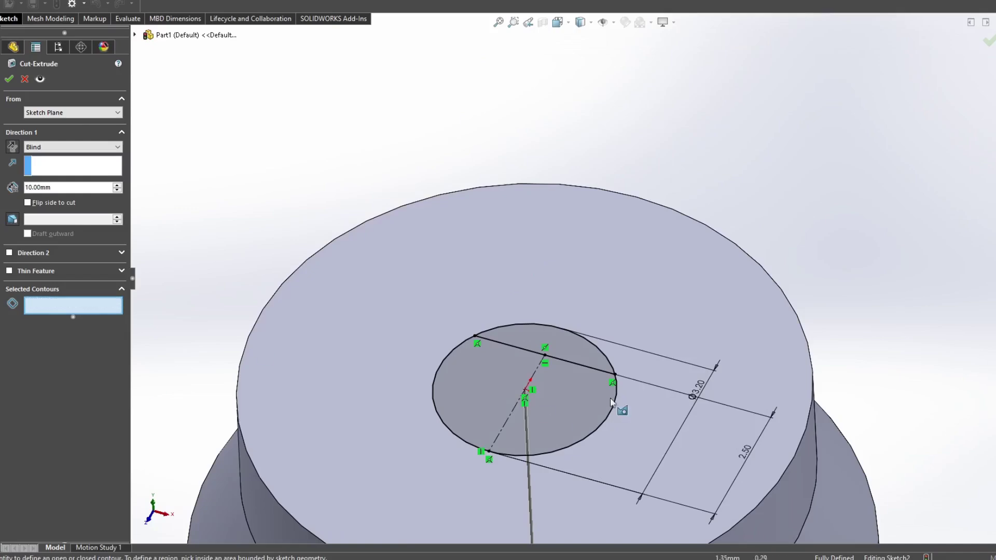
pyautogui.moveTo(610, 343)
pyautogui.mouseDown(button='middle')
pyautogui.moveTo(598, 373)
pyautogui.moveTo(514, 384)
pyautogui.mouseUp(button='middle')
pyautogui.scroll(1, 514, 384)
pyautogui.click(356, 358)
pyautogui.click(58, 147)
pyautogui.click(54, 201)
pyautogui.scroll(3, 467, 338)
# Step: Pick geometry on the revolved body for the feature and set the feature's value to 5
pyautogui.click(645, 396)
pyautogui.moveTo(467, 337); pyautogui.dragTo(586, 383, button='middle')
pyautogui.doubleClick(39, 206)
pyautogui.write('5')
pyautogui.press('Return')
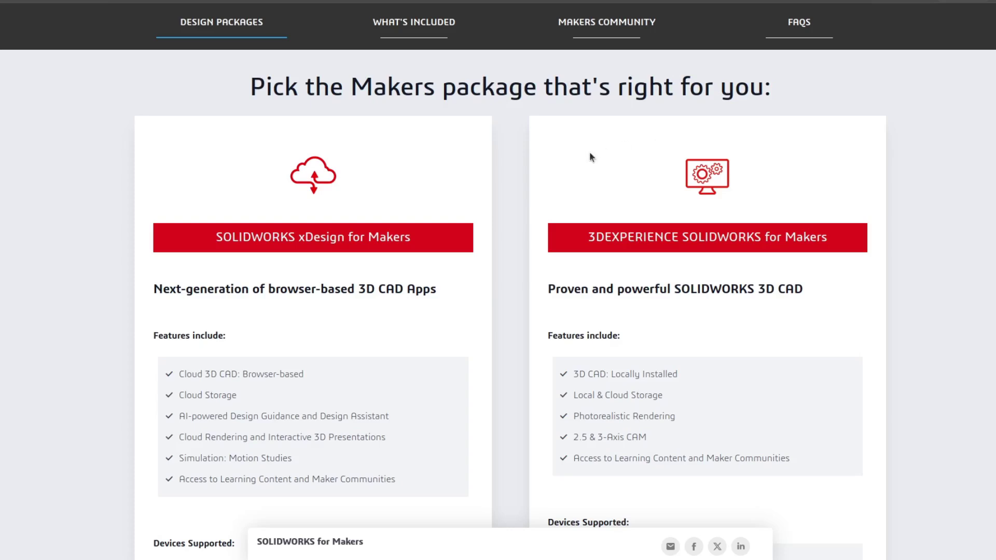
# Step: In the web browser, read the Makers packages, the makerspace offer, and the FAQ answers on offline work and eligibility
pyautogui.scroll(-6, 714, 310)
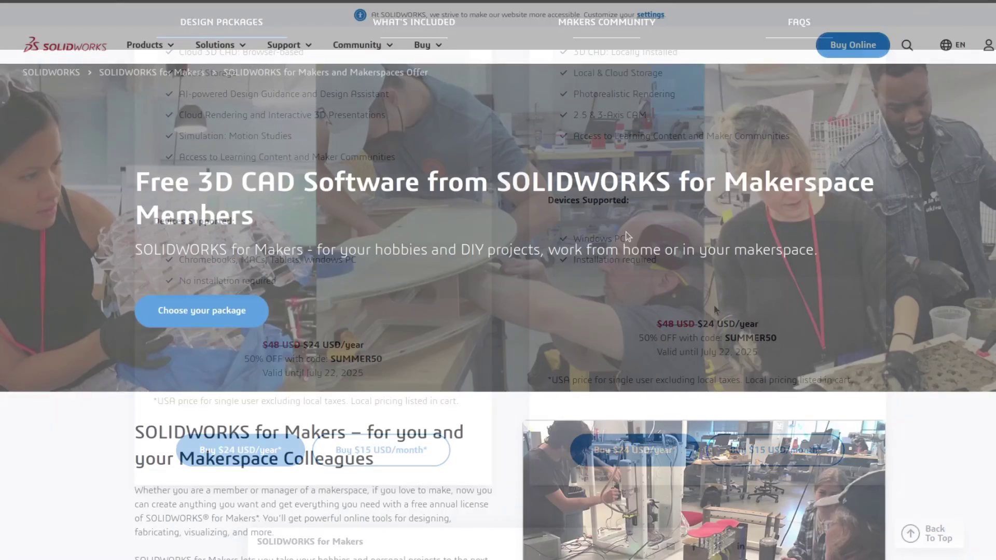
pyautogui.scroll(-9, 626, 232)
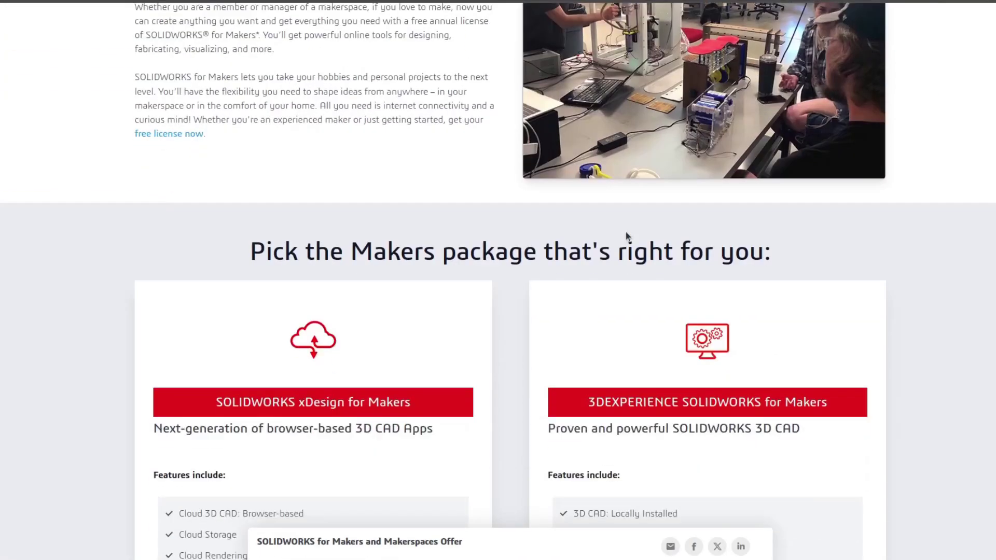
pyautogui.scroll(-6, 626, 236)
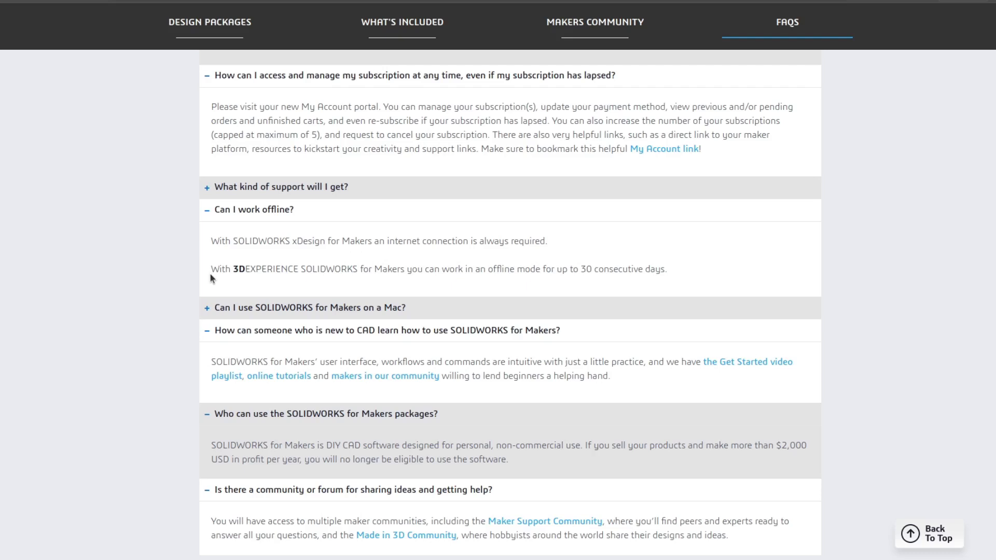
pyautogui.moveTo(211, 270); pyautogui.dragTo(676, 262)
pyautogui.click(657, 279)
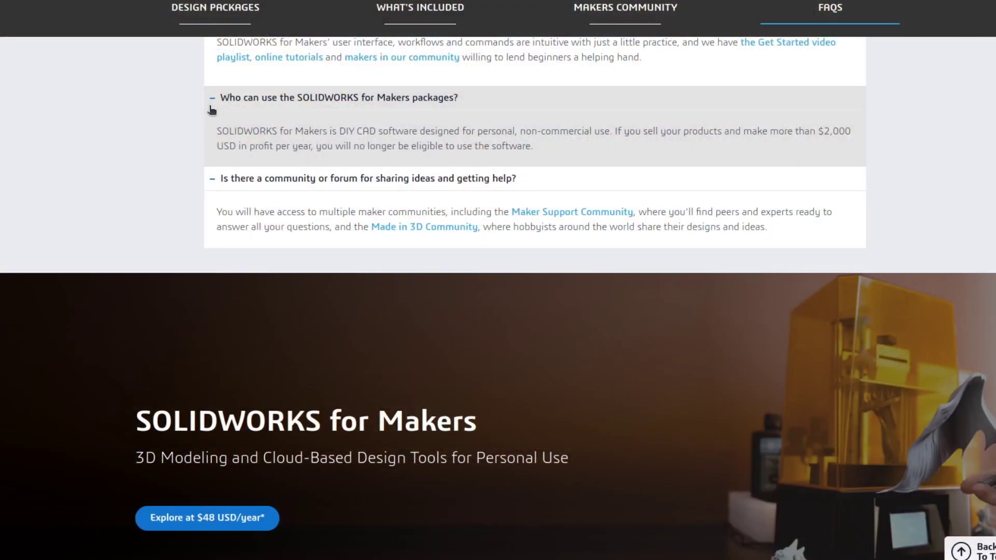
pyautogui.moveTo(214, 131); pyautogui.dragTo(614, 129)
pyautogui.click(650, 151)
pyautogui.moveTo(818, 131); pyautogui.dragTo(851, 131)
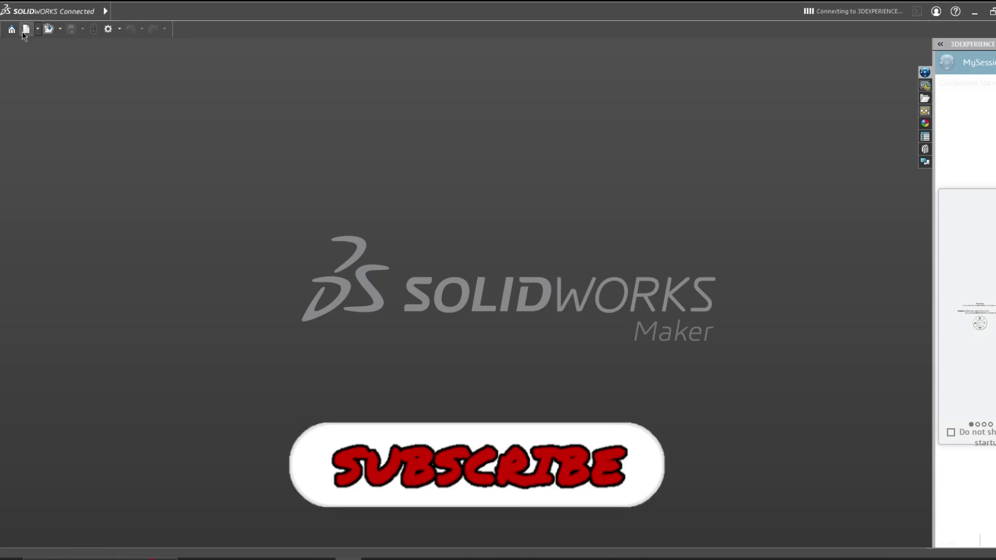
# Step: In SOLIDWORKS Connected, start a new part and sketch a 10 mm horizontal construction line on the Front Plane, centred on the origin
pyautogui.click(28, 31)
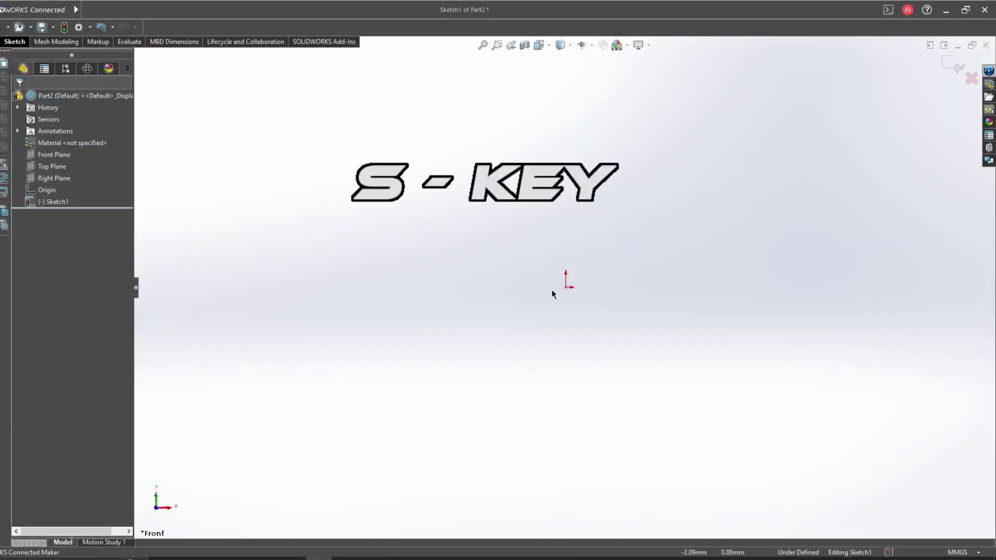
pyautogui.press('s')
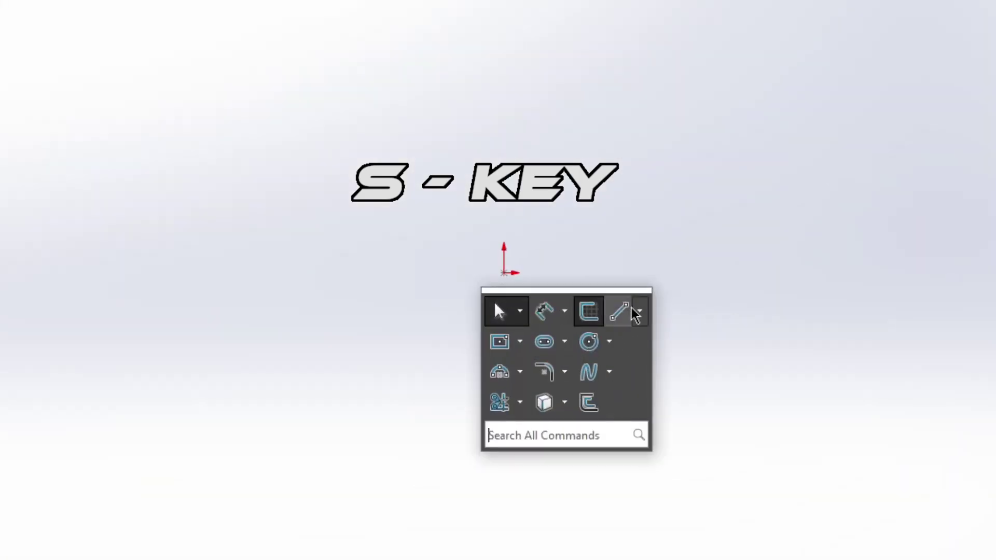
pyautogui.click(639, 313)
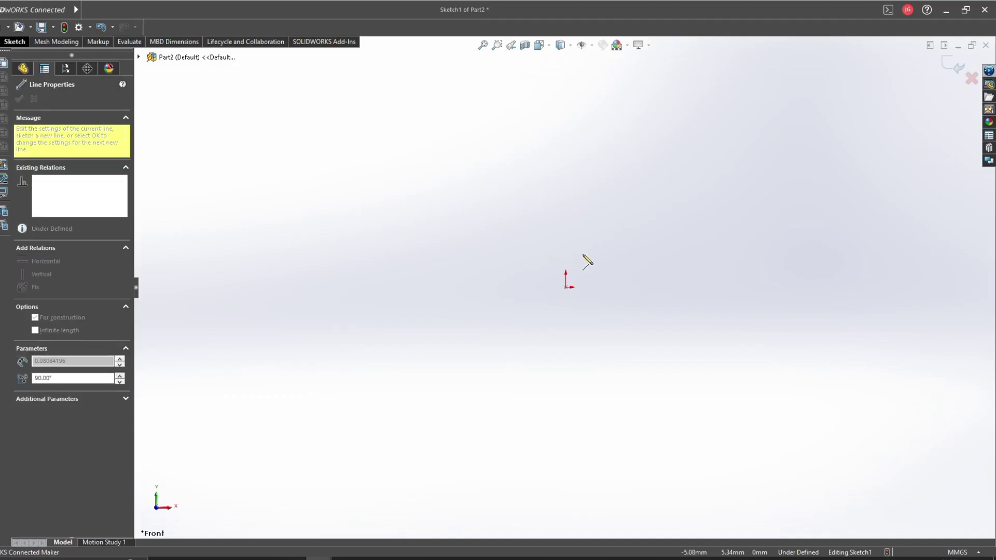
pyautogui.click(587, 254)
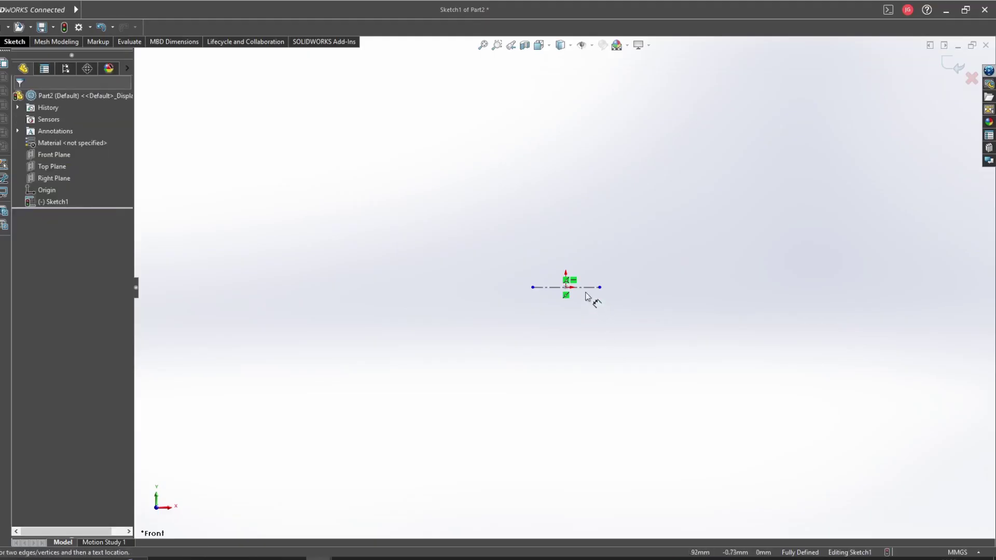
pyautogui.click(575, 343)
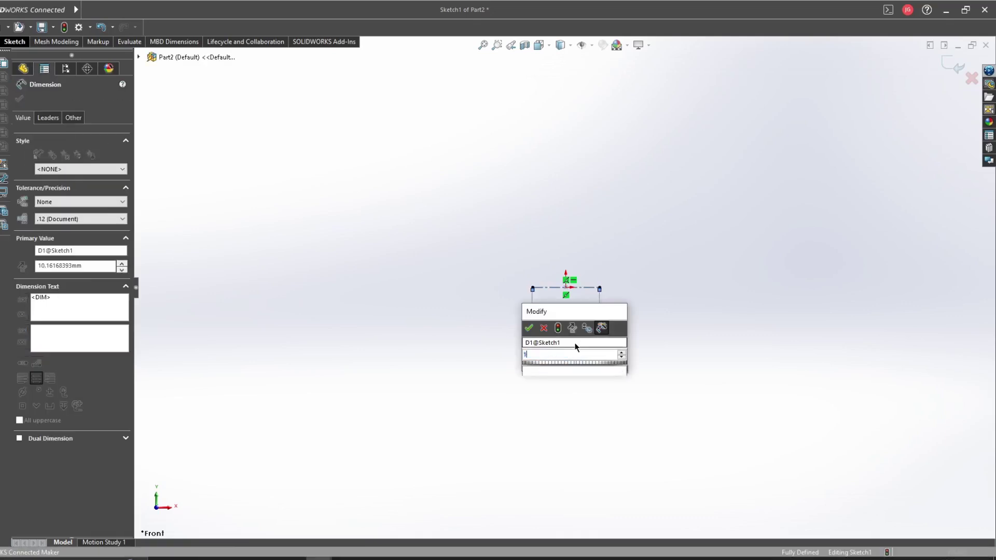
pyautogui.press('Return')
pyautogui.press('Escape')
# Step: Sketch a closed rectangular profile about 10 mm wide above the construction line, with a small tab about 2.5 mm wide on its lower edge
pyautogui.press('s')
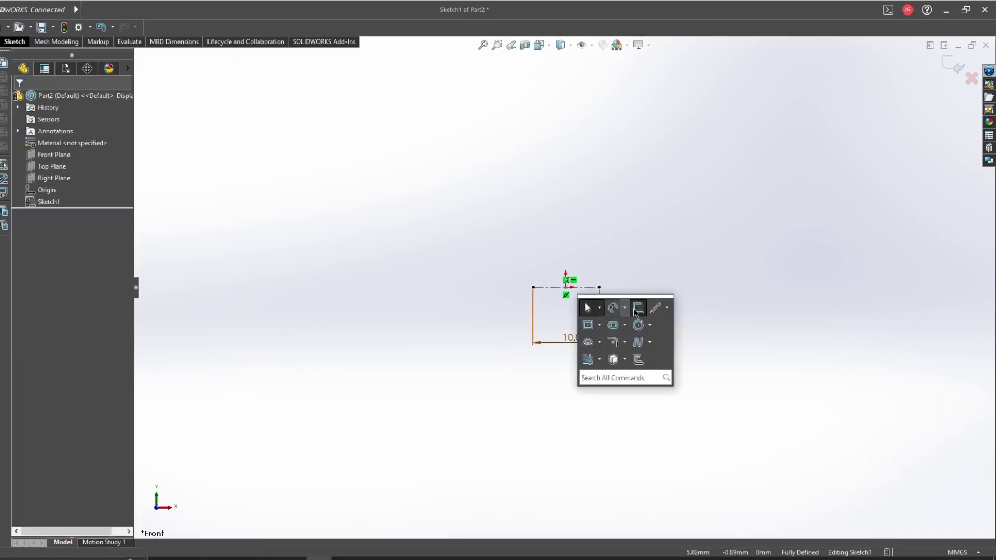
pyautogui.click(659, 307)
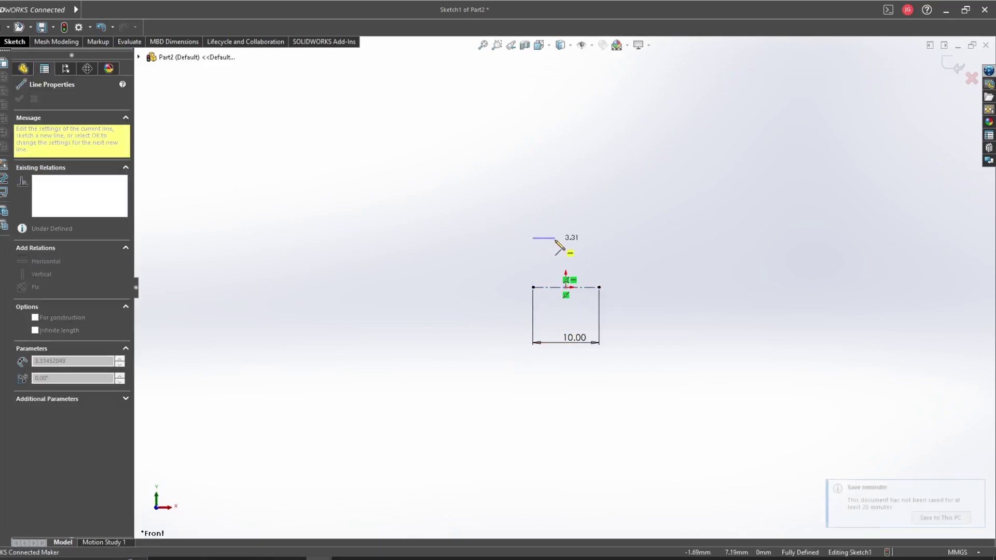
pyautogui.click(555, 239)
pyautogui.click(555, 245)
pyautogui.click(572, 245)
pyautogui.click(572, 238)
pyautogui.click(600, 238)
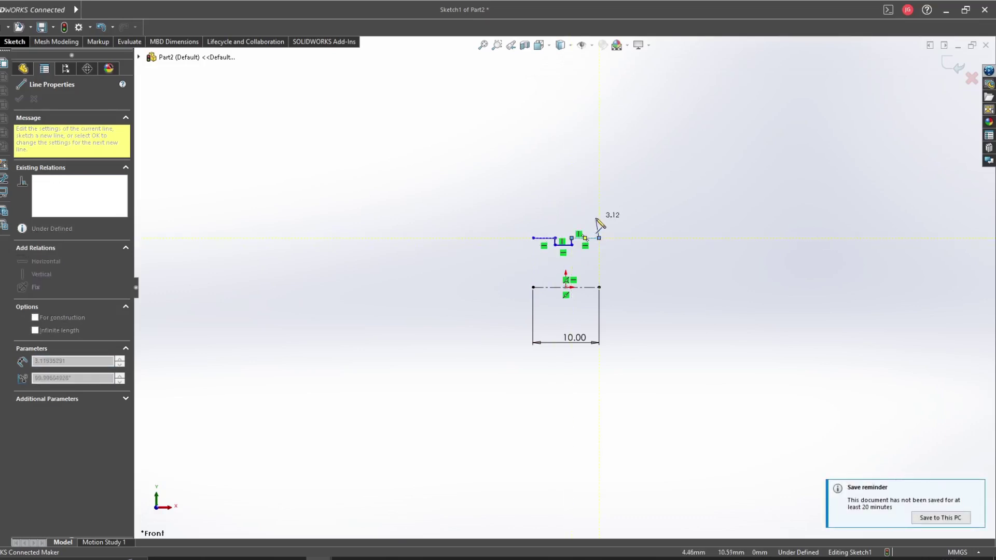
pyautogui.click(600, 219)
pyautogui.click(533, 220)
pyautogui.click(533, 238)
pyautogui.press('Escape')
# Step: Align the midpoint of the tab's lower edge vertically with the origin
pyautogui.rightClick(569, 246)
pyautogui.click(594, 268)
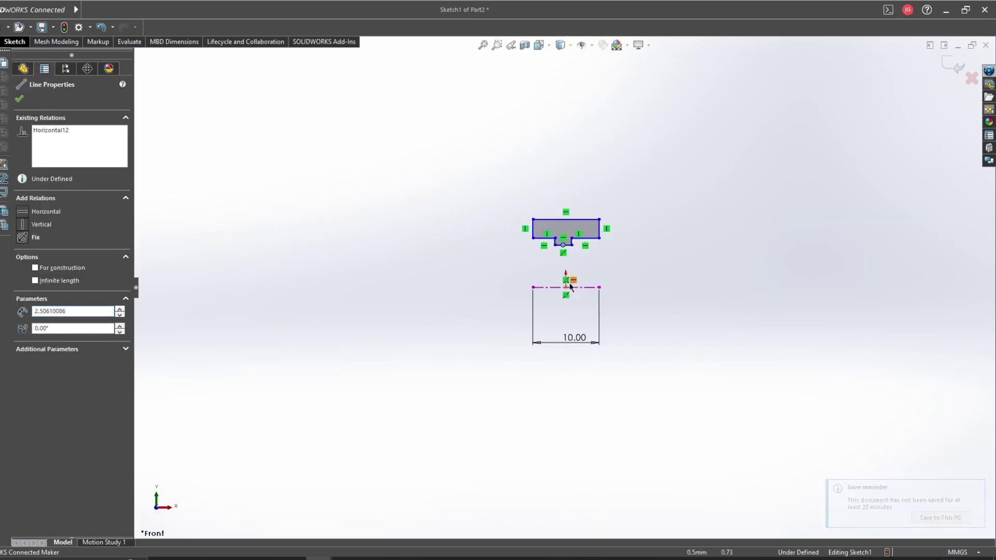
pyautogui.keyDown('ctrl'); pyautogui.click(567, 288); pyautogui.keyUp('ctrl')
pyautogui.click(616, 236)
# Step: Align the profile's two lower outer corners vertically with the endpoints of the construction line
pyautogui.click(535, 238)
pyautogui.keyDown('ctrl'); pyautogui.click(533, 287); pyautogui.keyUp('ctrl')
pyautogui.click(583, 240)
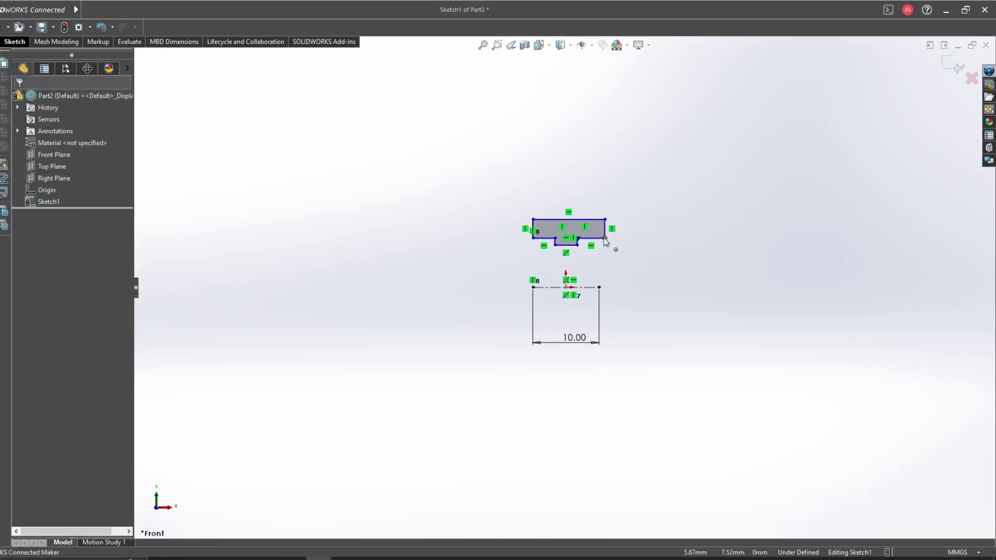
pyautogui.click(602, 238)
pyautogui.keyDown('ctrl'); pyautogui.click(600, 287); pyautogui.keyUp('ctrl')
pyautogui.click(649, 239)
# Step: Make the two lower horizontal edges on either side of the tab equal in length
pyautogui.click(589, 238)
pyautogui.keyDown('ctrl'); pyautogui.click(540, 238); pyautogui.keyUp('ctrl')
pyautogui.click(653, 188)
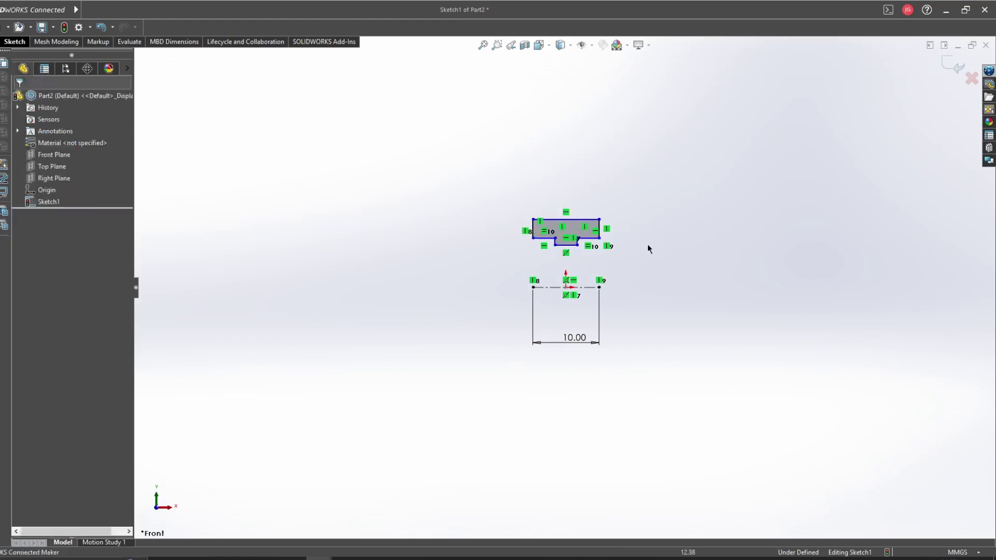
# Step: Dimension the profile's top edge about the construction line as a 21 mm diameter
pyautogui.moveTo(659, 338); pyautogui.dragTo(657, 290, button='right')
pyautogui.click(583, 287)
pyautogui.click(573, 220)
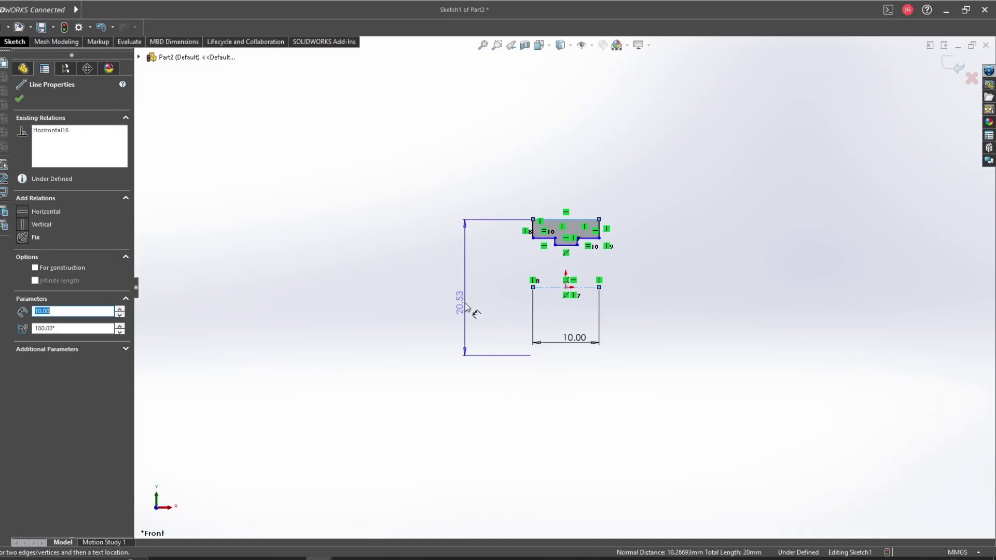
pyautogui.click(461, 307)
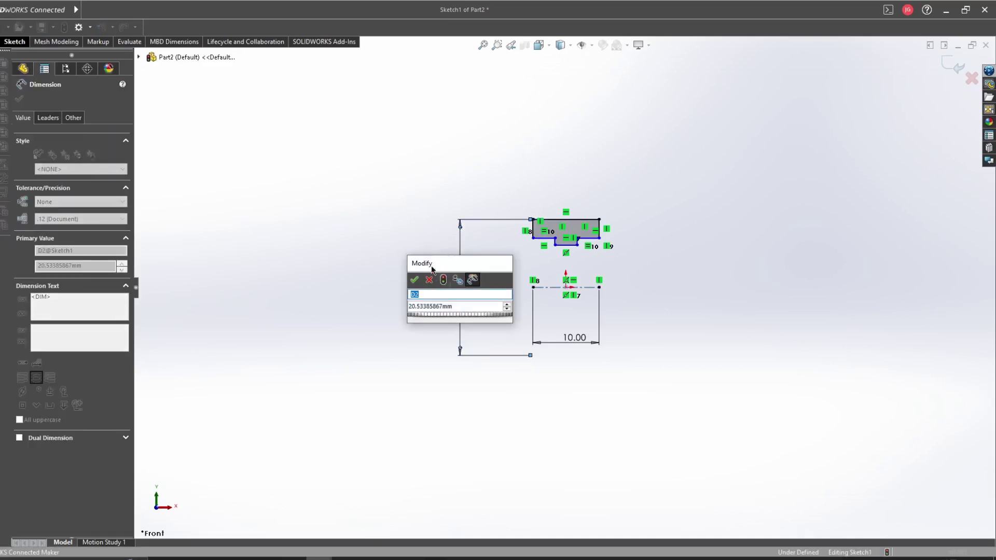
pyautogui.write('21')
pyautogui.press('Return')
# Step: Dimension the lower edge beside the tab about the construction line as a 14.5 mm diameter
pyautogui.click(545, 238)
pyautogui.click(542, 287)
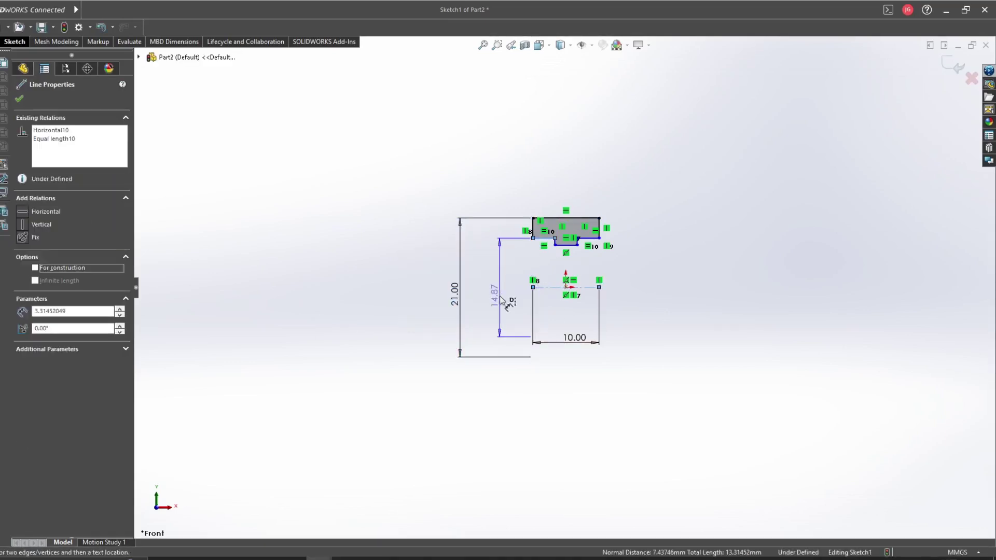
pyautogui.click(497, 309)
pyautogui.write('14.5')
pyautogui.press('Return')
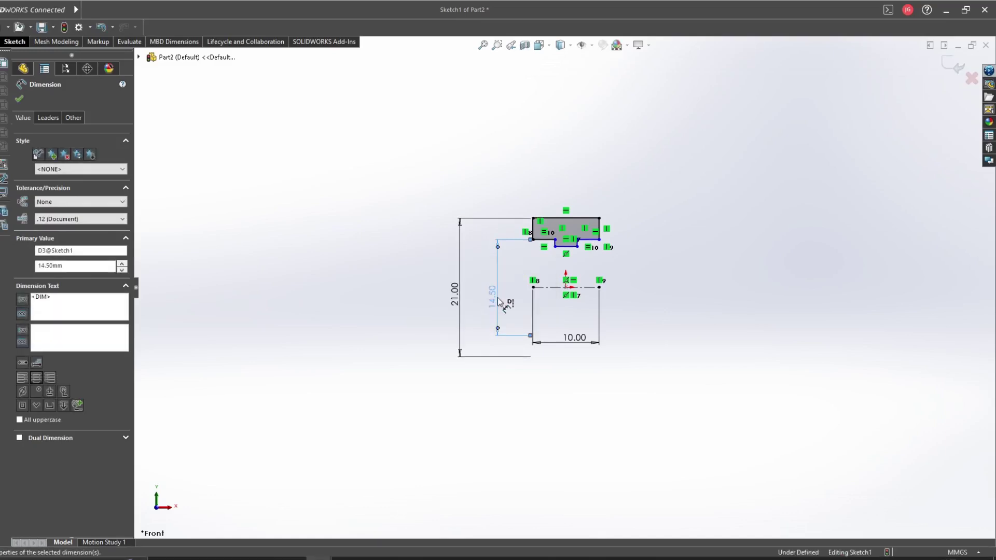
# Step: Dimension the tab's lower edge about the construction line as a 14 mm diameter
pyautogui.click(568, 248)
pyautogui.click(561, 288)
pyautogui.click(518, 297)
pyautogui.write('14')
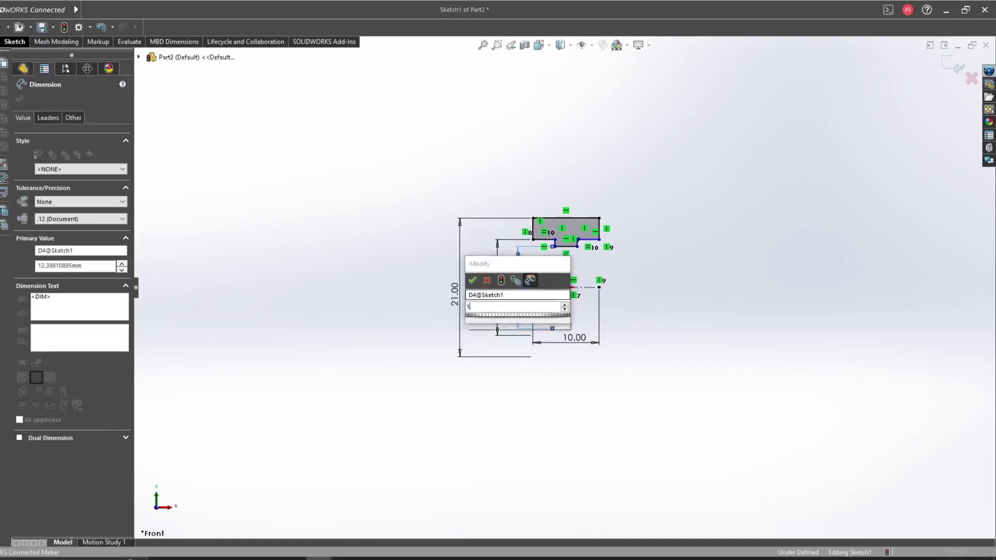
pyautogui.press('Return')
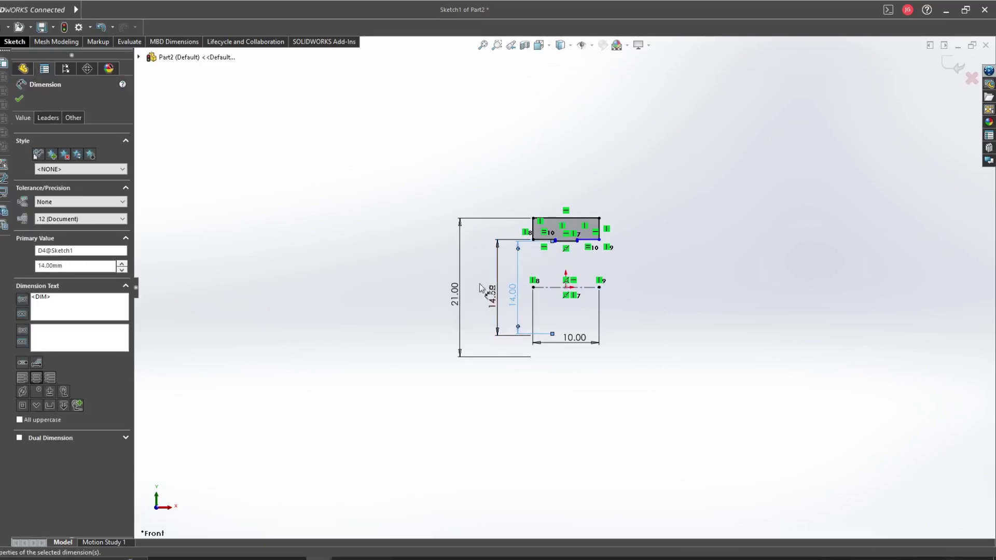
# Step: Set the width of the tab's lower edge to 2 mm
pyautogui.scroll(-5, 568, 238)
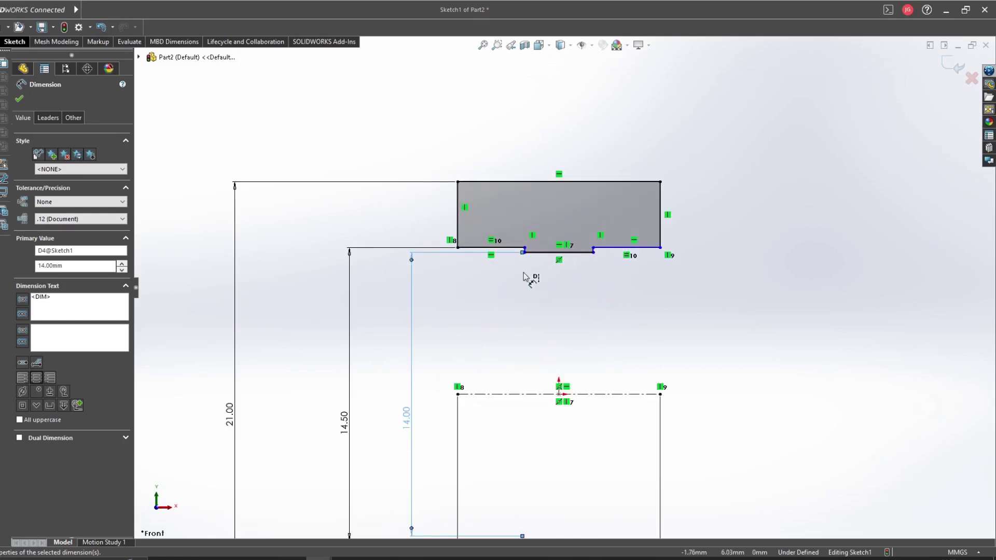
pyautogui.click(545, 253)
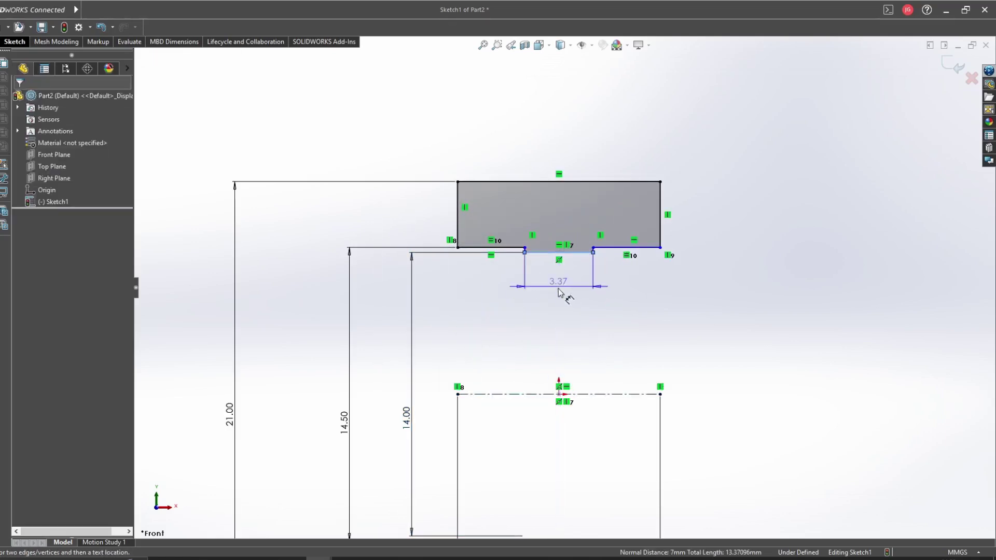
pyautogui.click(557, 297)
pyautogui.write('2')
pyautogui.press('Return')
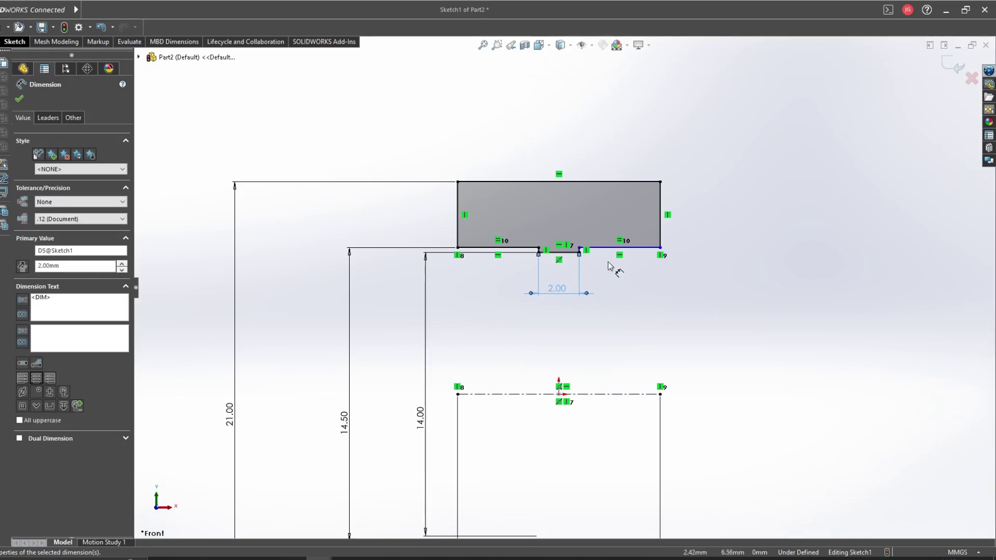
pyautogui.press('Escape')
# Step: Add a horizontal relation between the tab's two upper corners to fully define the profile
pyautogui.click(580, 247)
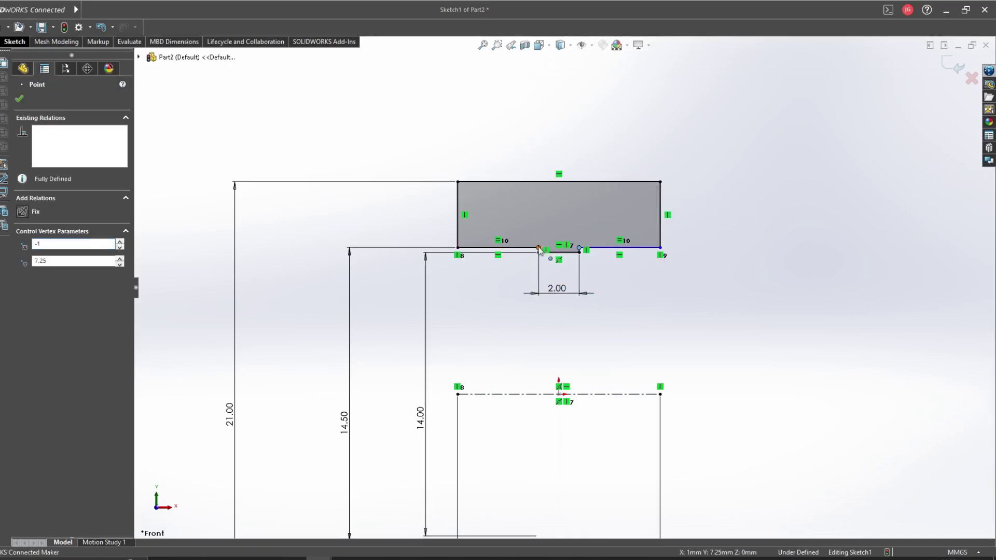
pyautogui.keyDown('ctrl'); pyautogui.click(539, 248); pyautogui.keyUp('ctrl')
pyautogui.click(573, 198)
pyautogui.click(618, 325)
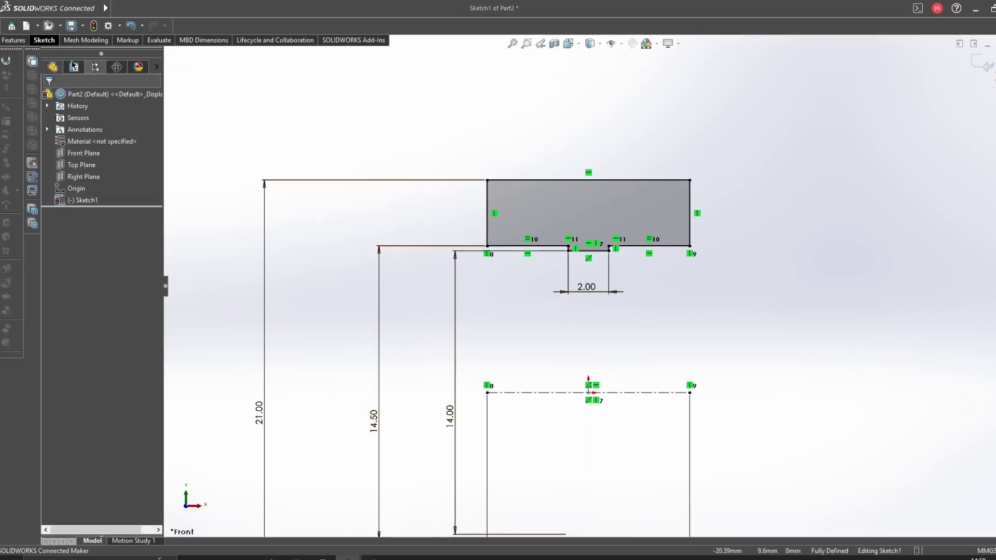
# Step: Revolve the closed profile a full turn about the construction line into a solid ring
pyautogui.click(10, 42)
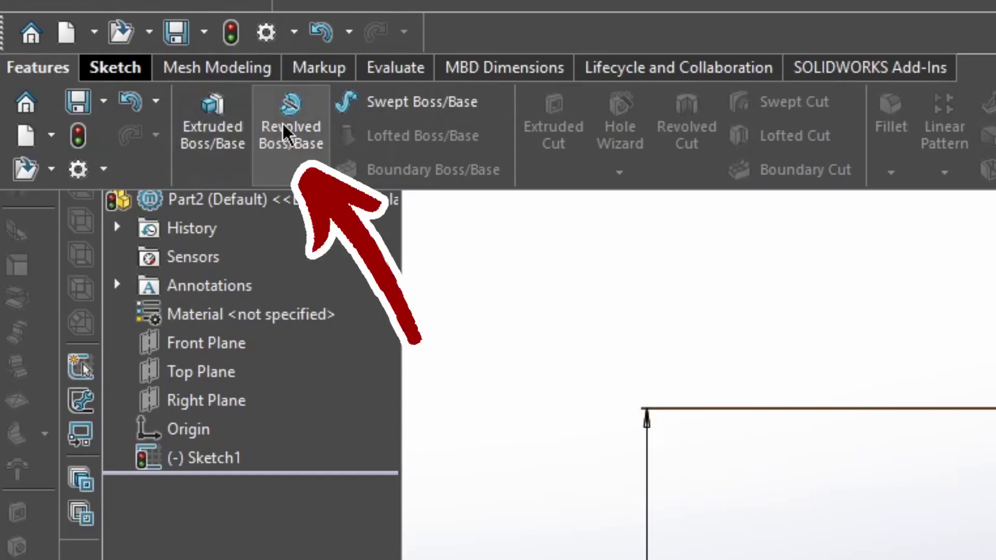
pyautogui.click(285, 125)
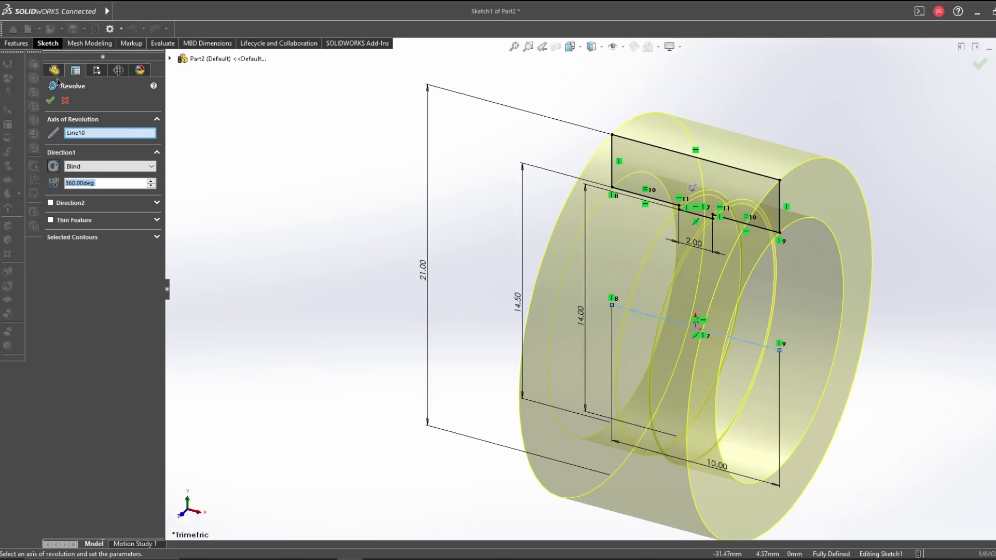
pyautogui.click(51, 100)
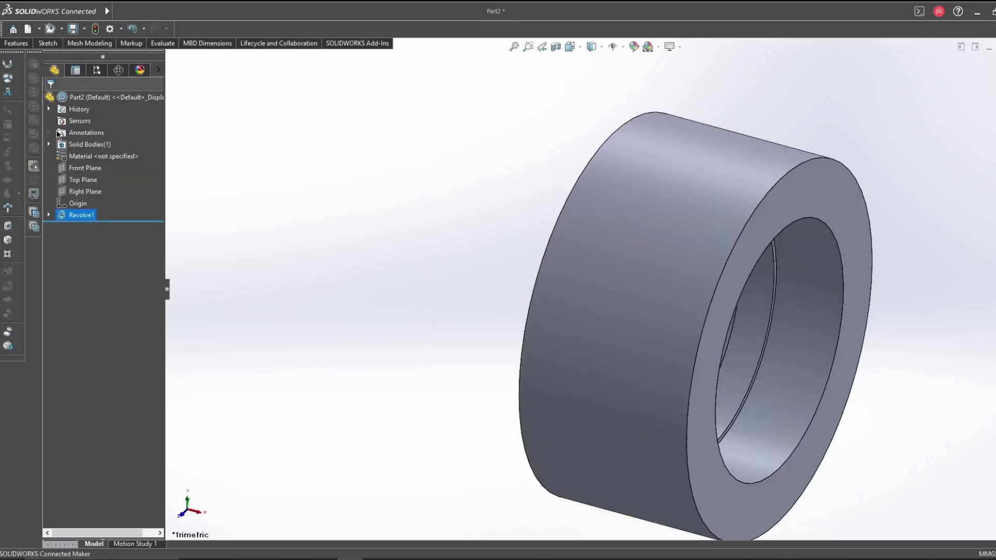
# Step: Edit the revolve's sketch and draw three groove rectangles along the profile's upper edge, the rightmost one 2.5 mm from the right side
pyautogui.click(57, 217)
pyautogui.click(82, 222)
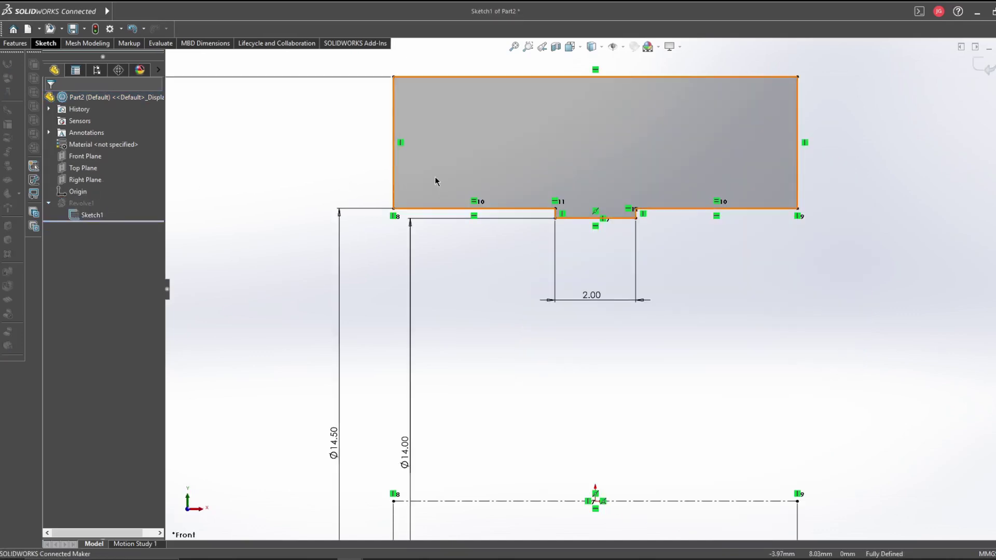
pyautogui.scroll(3, 590, 201)
pyautogui.moveTo(590, 201); pyautogui.dragTo(571, 189, button='right')
pyautogui.moveTo(678, 167); pyautogui.dragTo(658, 177)
pyautogui.moveTo(614, 167); pyautogui.dragTo(562, 176)
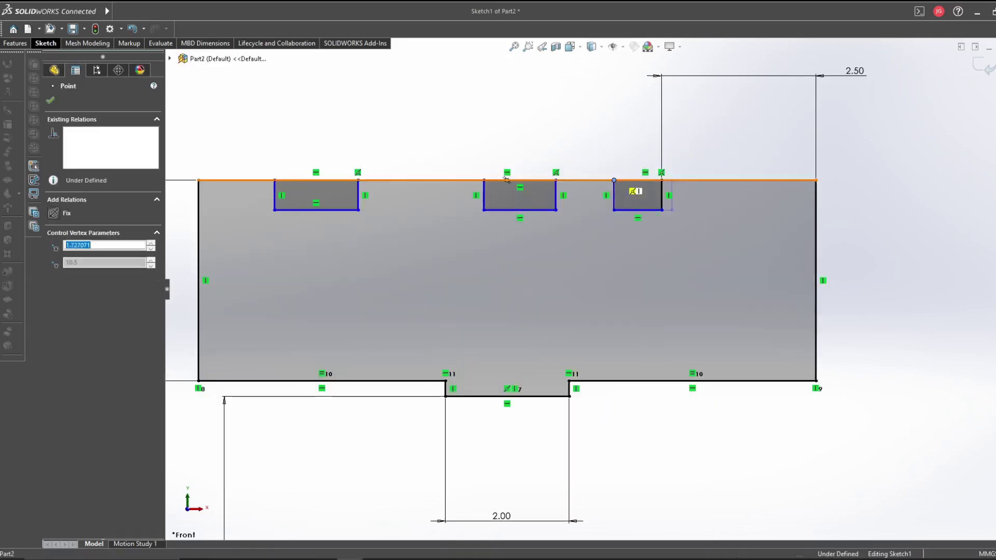
# Step: Make the lower edges of the middle and left groove rectangles equal in length
pyautogui.click(520, 211)
pyautogui.keyDown('ctrl'); pyautogui.click(343, 210); pyautogui.keyUp('ctrl')
pyautogui.click(425, 163)
# Step: Connect the outer grooves' inner lower corners with a horizontal construction line and centre the middle groove on its midpoint
pyautogui.press('s')
pyautogui.click(643, 244)
pyautogui.click(358, 210)
pyautogui.click(578, 210)
pyautogui.rightClick(456, 210)
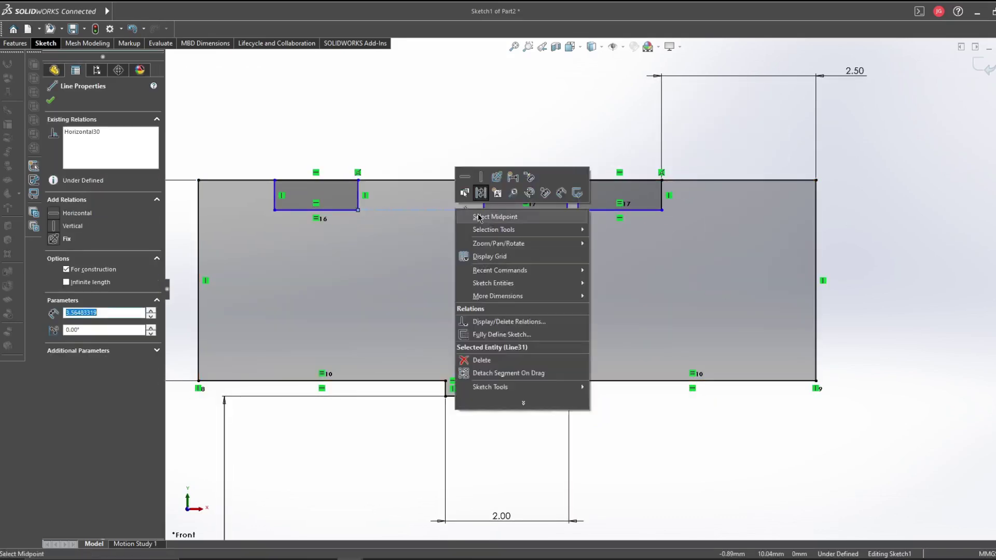
pyautogui.click(478, 217)
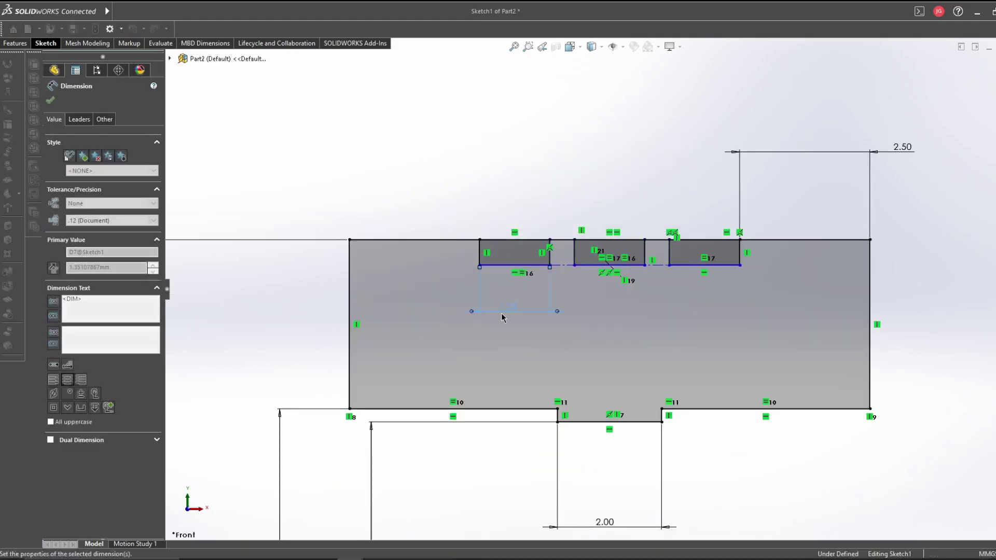
# Step: Dimension the grooves 0.5 mm wide and 0.2 mm deep, and exit the sketch to rebuild the ring
pyautogui.click(502, 317)
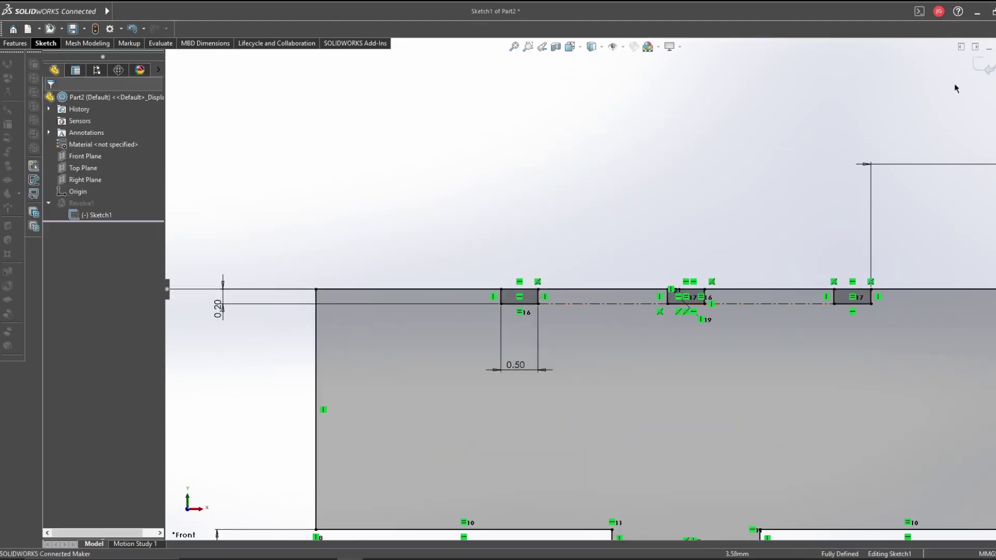
pyautogui.press('s')
pyautogui.click(629, 367)
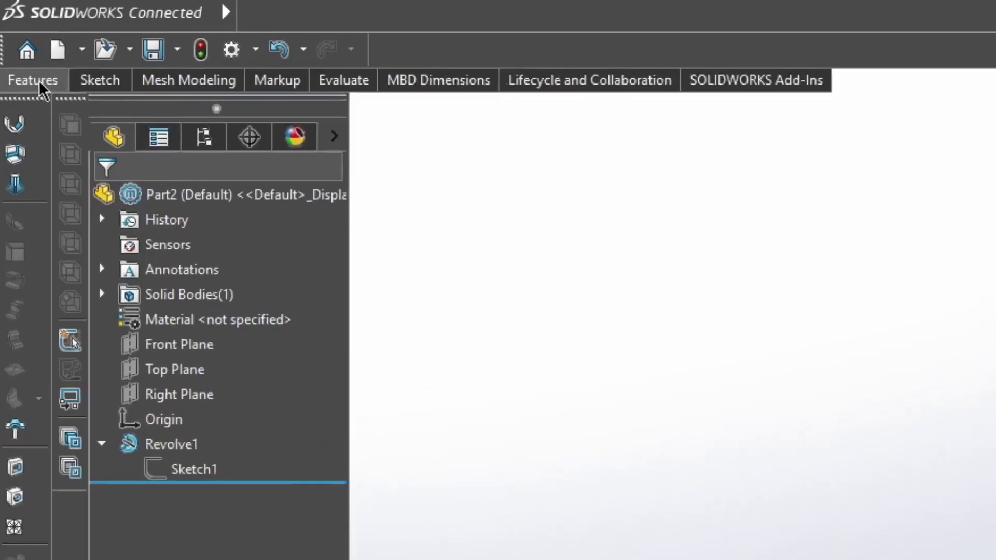
# Step: Fillet the two outer circular edges of the grooved ring with a 0.6 mm radius
pyautogui.click(26, 44)
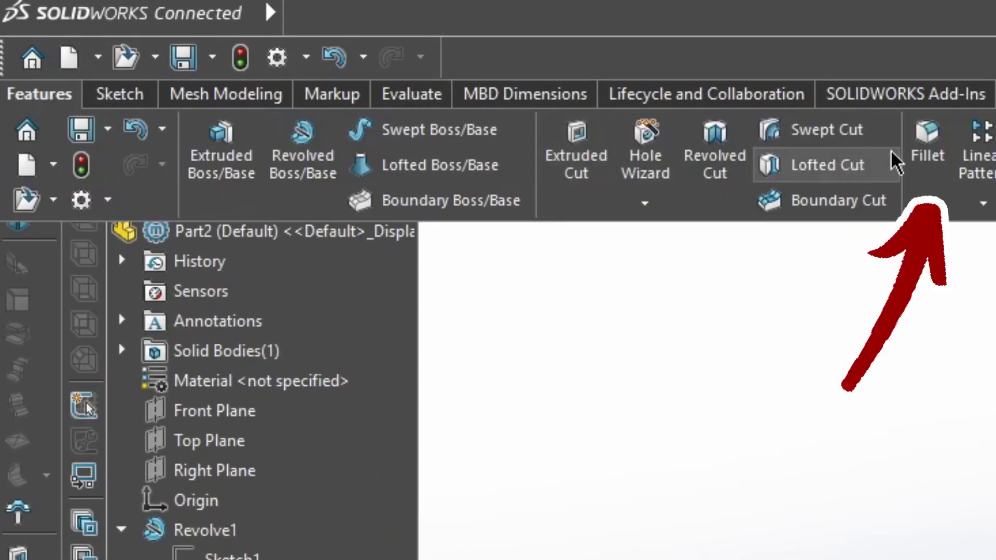
pyautogui.click(927, 140)
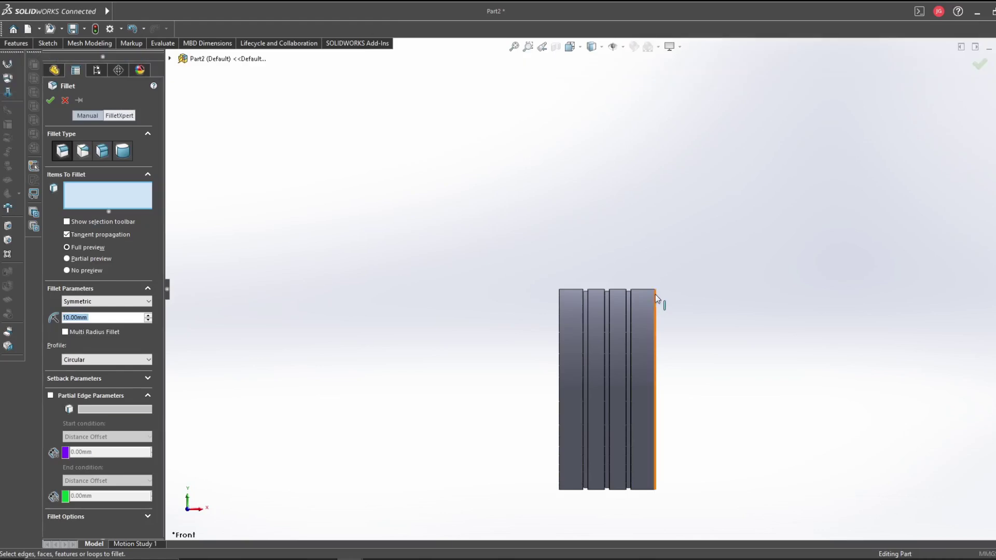
pyautogui.click(655, 294)
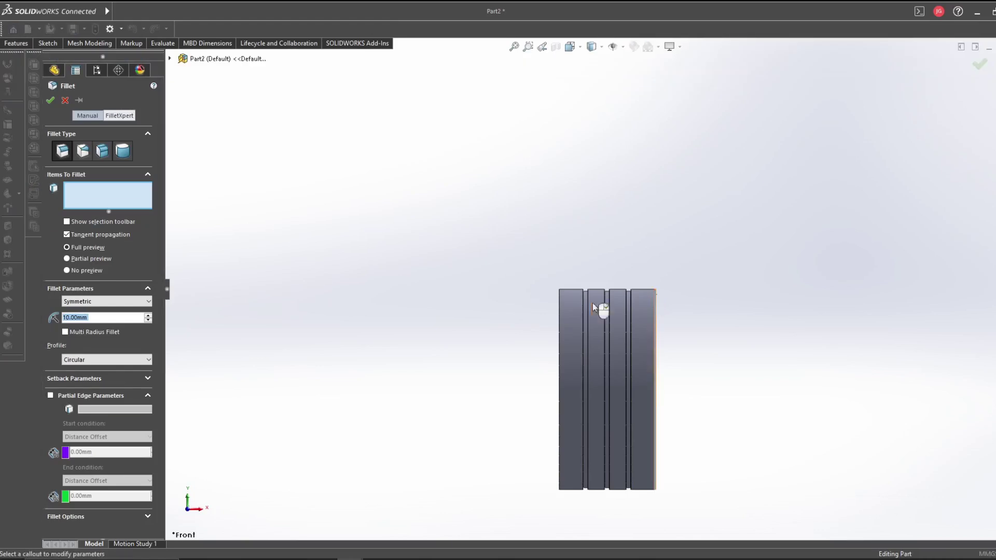
pyautogui.click(559, 303)
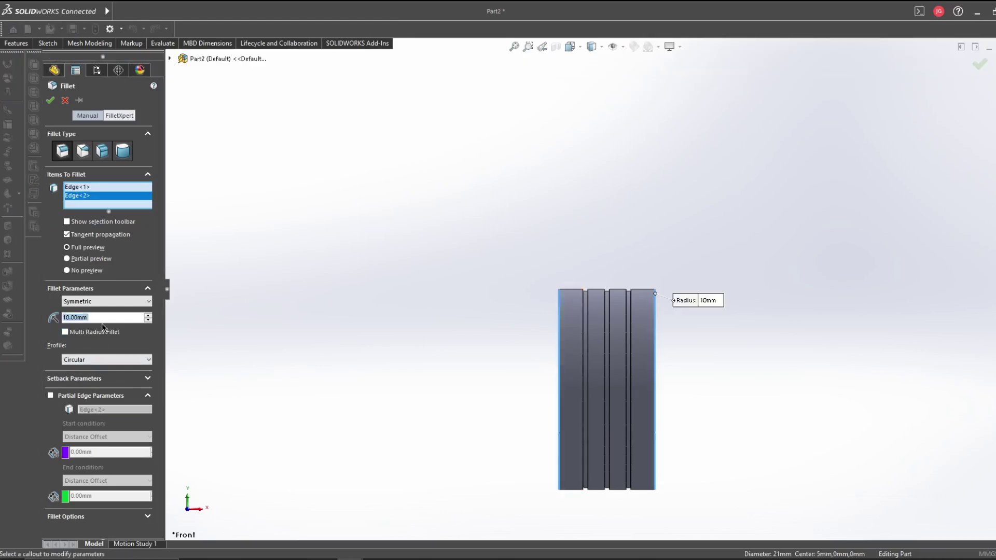
pyautogui.write('0.4')
pyautogui.press('Return')
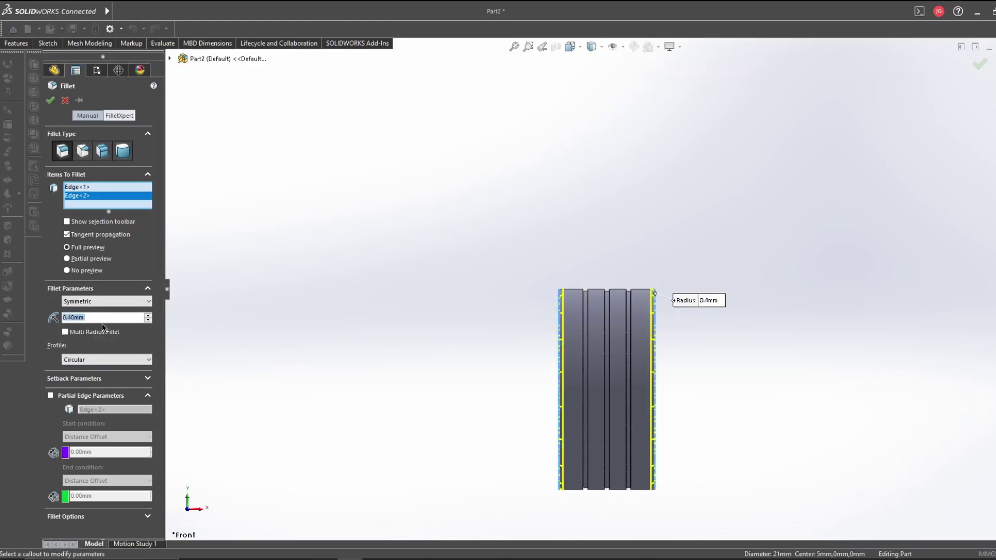
pyautogui.write('0.6')
pyautogui.press('Return')
pyautogui.press('Return')
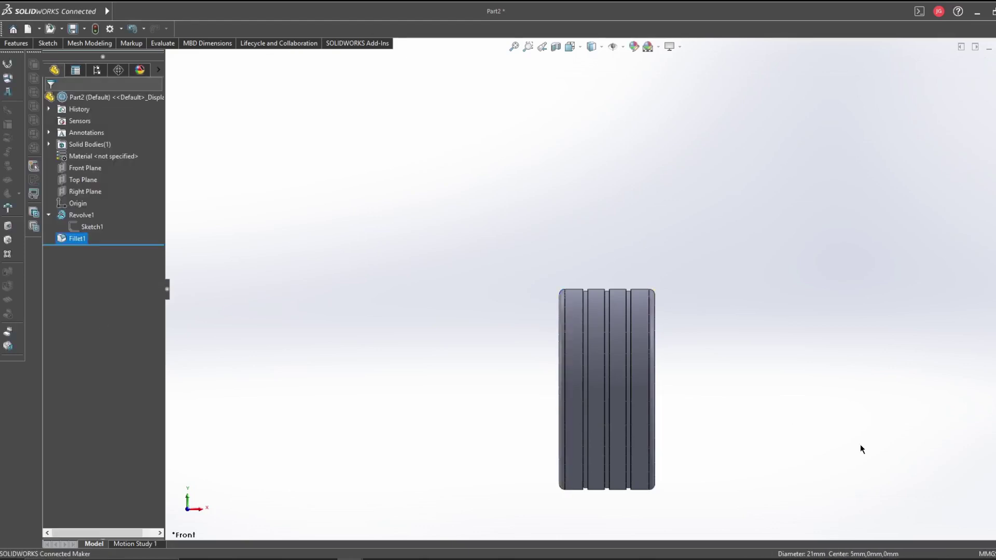
pyautogui.moveTo(861, 444)
pyautogui.mouseDown(button='middle')
pyautogui.moveTo(745, 427)
pyautogui.moveTo(848, 441)
pyautogui.mouseUp(button='middle')
pyautogui.scroll(-5, 605, 278)
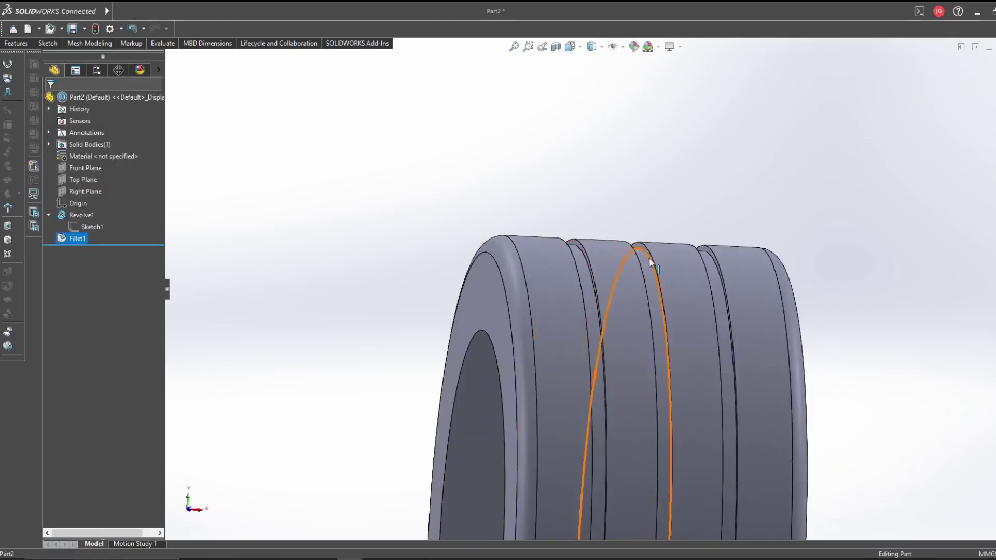
pyautogui.click(651, 262)
pyautogui.click(685, 210)
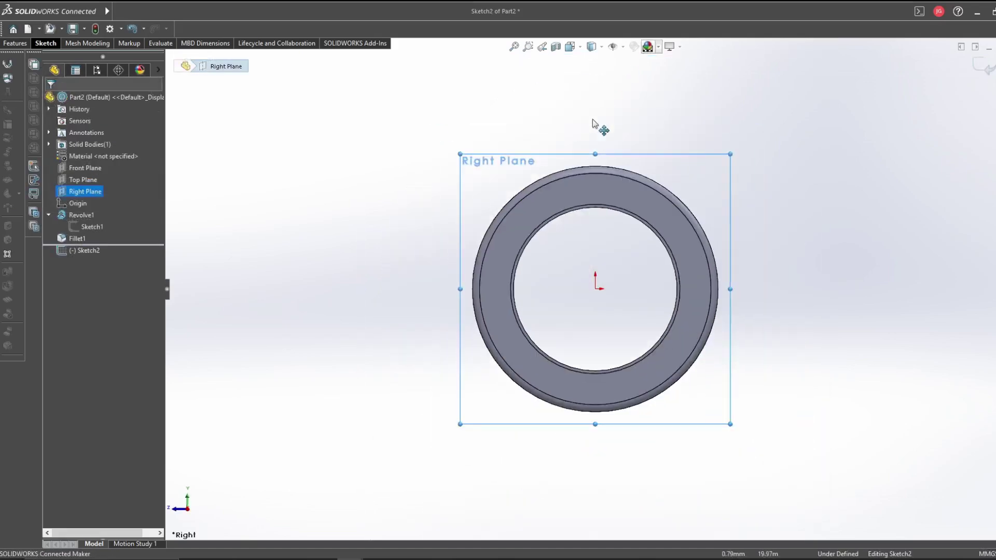
# Step: Start a sketch on the Right Plane and draw a corner rectangle about 0.61 by 0.63 mm across the ring's top outer edge
pyautogui.scroll(5, 569, 304)
pyautogui.press('s')
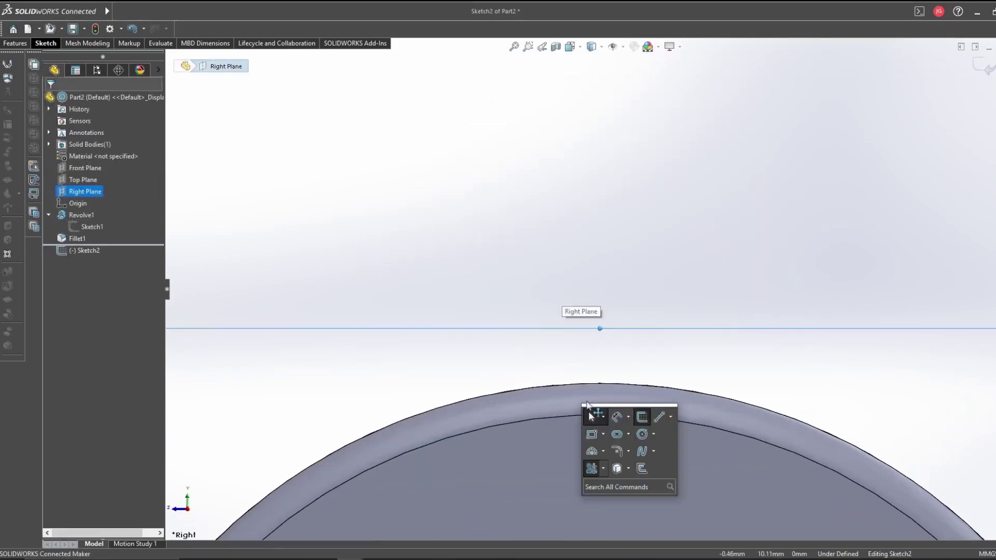
pyautogui.click(586, 375)
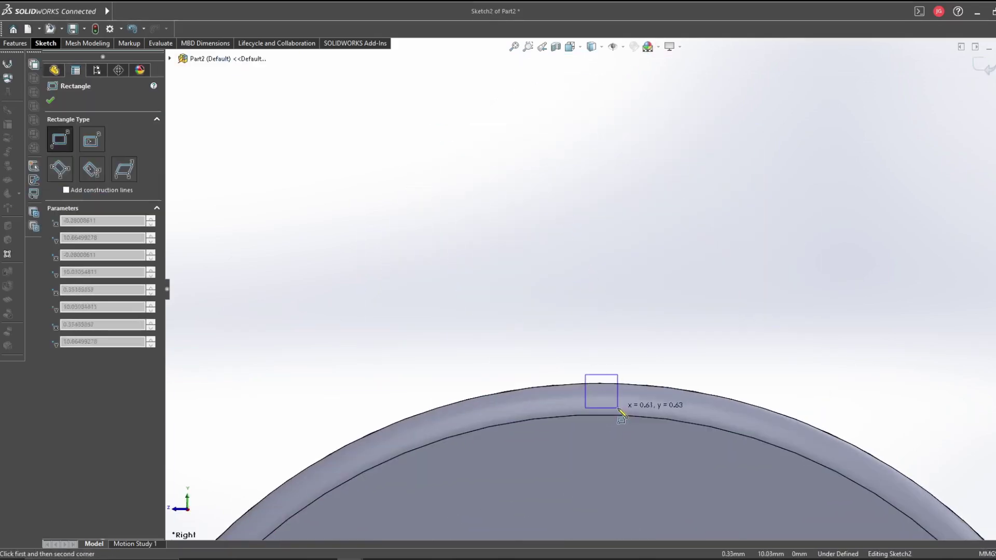
pyautogui.click(618, 407)
pyautogui.press('Escape')
# Step: Align the midpoint of the rectangle's lower edge vertically with the origin
pyautogui.rightClick(606, 407)
pyautogui.click(639, 386)
pyautogui.scroll(-5, 609, 448)
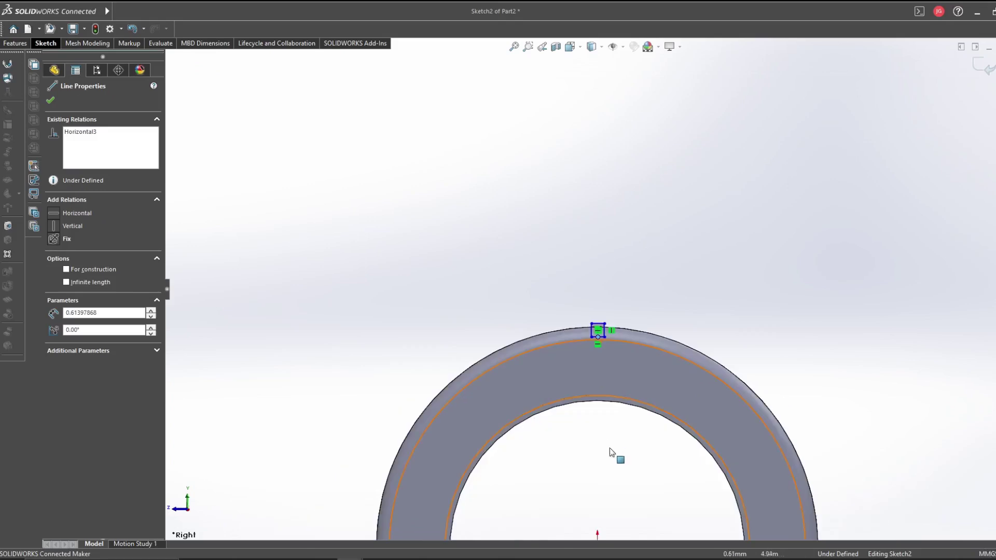
pyautogui.keyDown('ctrl'); pyautogui.click(597, 505); pyautogui.keyUp('ctrl')
pyautogui.click(596, 438)
# Step: Make the rectangle's lower edge tangent to the fillet's inner circular edge and its upper edge tangent to the ring's outer circle
pyautogui.scroll(-5, 592, 330)
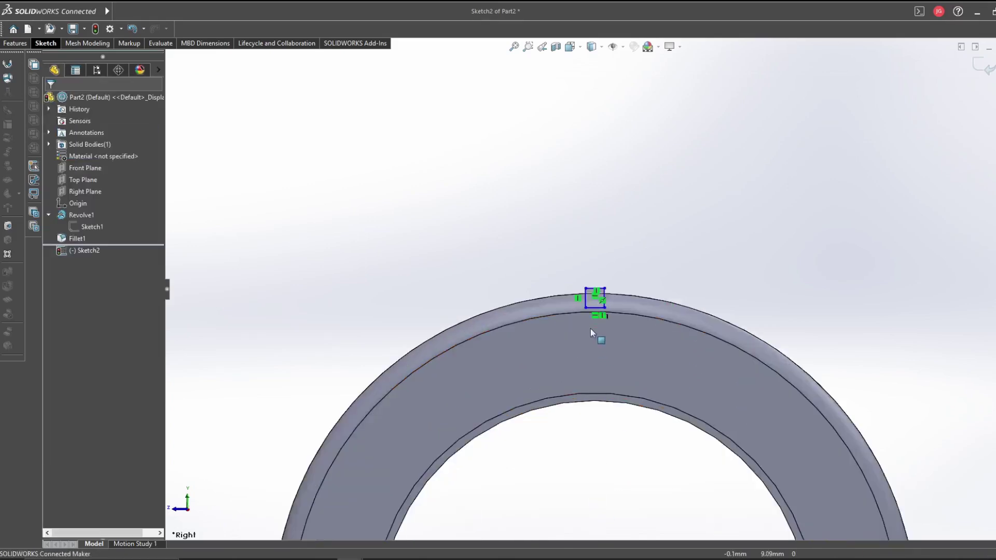
pyautogui.click(605, 285)
pyautogui.keyDown('ctrl'); pyautogui.click(615, 285); pyautogui.keyUp('ctrl')
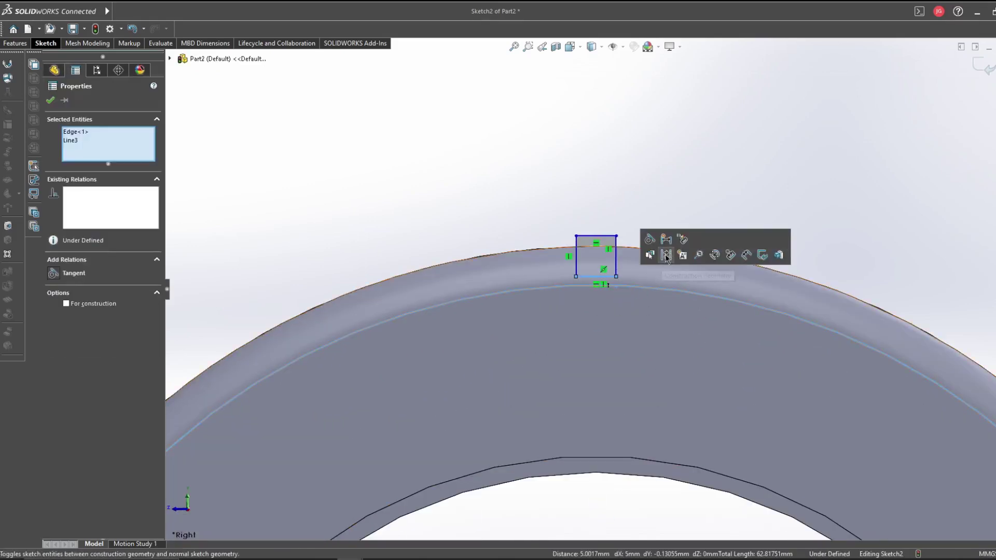
pyautogui.click(652, 253)
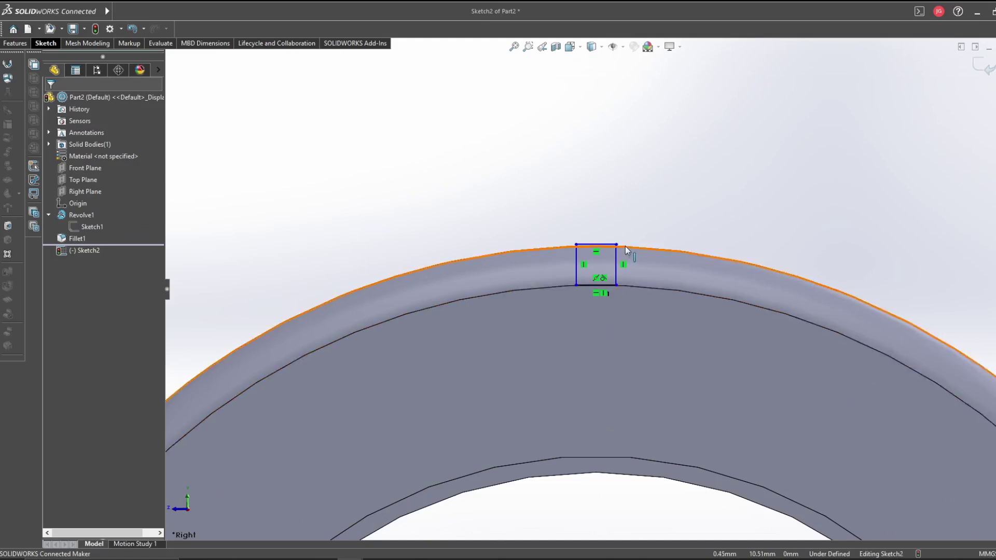
pyautogui.click(625, 246)
pyautogui.keyDown('ctrl'); pyautogui.click(603, 243); pyautogui.keyUp('ctrl')
pyautogui.click(636, 196)
# Step: Set the rectangle's width to 0.3 mm
pyautogui.press('s')
pyautogui.click(645, 218)
pyautogui.click(601, 247)
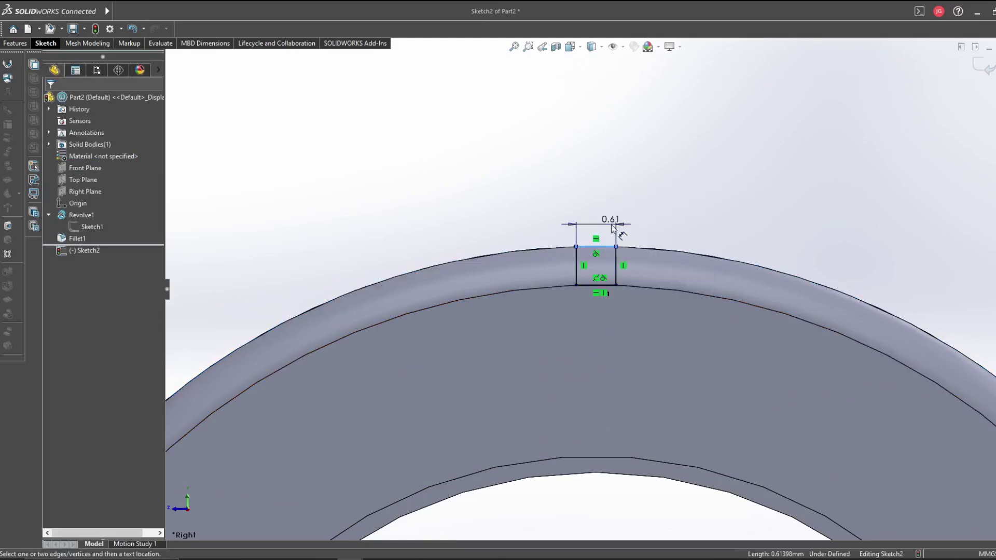
pyautogui.click(612, 226)
pyautogui.write('0.3')
pyautogui.press('Return')
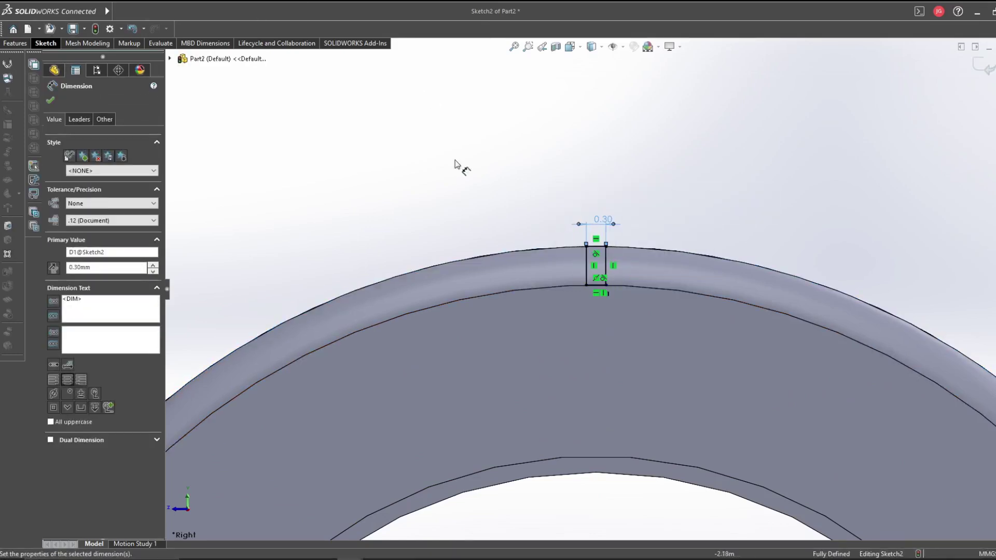
pyautogui.press('Escape')
# Step: Draw a vertical construction line from the origin to the midpoint of the rectangle's upper edge
pyautogui.scroll(7, 603, 294)
pyautogui.press('s')
pyautogui.click(606, 425)
pyautogui.click(602, 470)
pyautogui.scroll(-5, 589, 273)
pyautogui.doubleClick(621, 291)
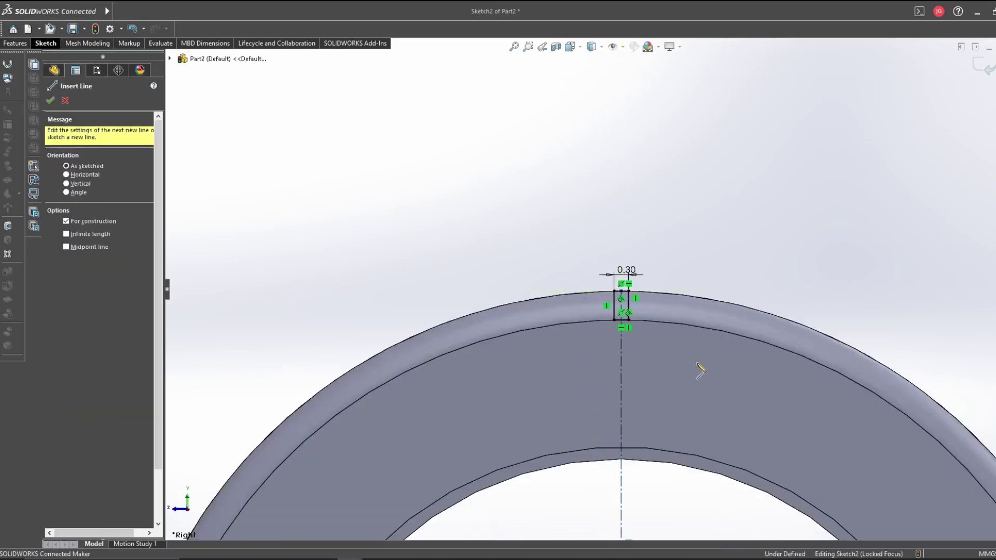
# Step: Draw a second construction line from the origin to the ring's outer circle, just left of the rectangle
pyautogui.scroll(4, 600, 287)
pyautogui.click(611, 523)
pyautogui.click(578, 287)
pyautogui.press('Escape')
# Step: Set the angle between the two construction lines to 3°
pyautogui.scroll(-5, 615, 311)
pyautogui.press('s')
pyautogui.click(608, 347)
pyautogui.click(539, 351)
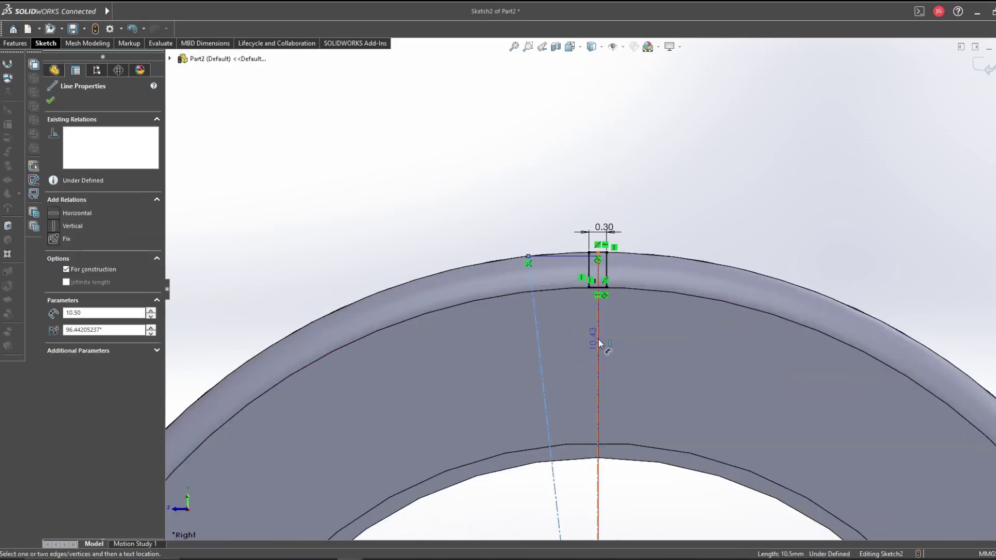
pyautogui.click(598, 344)
pyautogui.click(580, 349)
pyautogui.write('3')
pyautogui.press('Return')
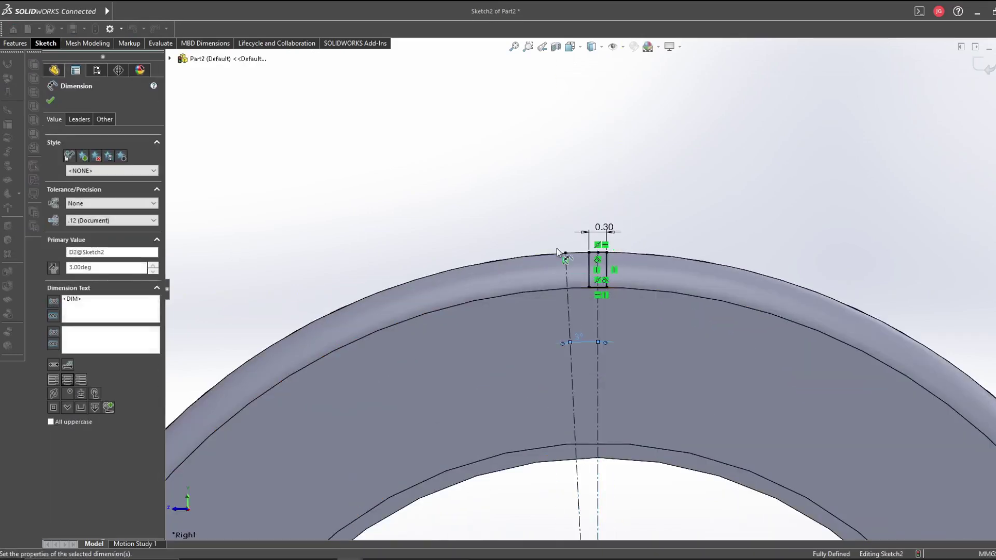
pyautogui.press('Escape')
# Step: Draw a 3 Point Center Rectangle on the tilted construction line near the ring's outer edge
pyautogui.scroll(4, 579, 258)
pyautogui.press('s')
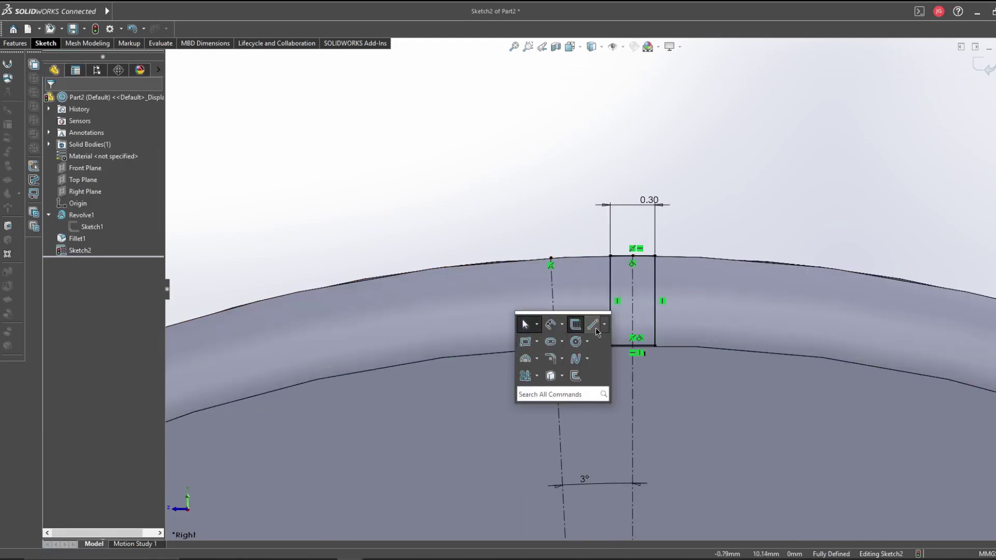
pyautogui.click(538, 341)
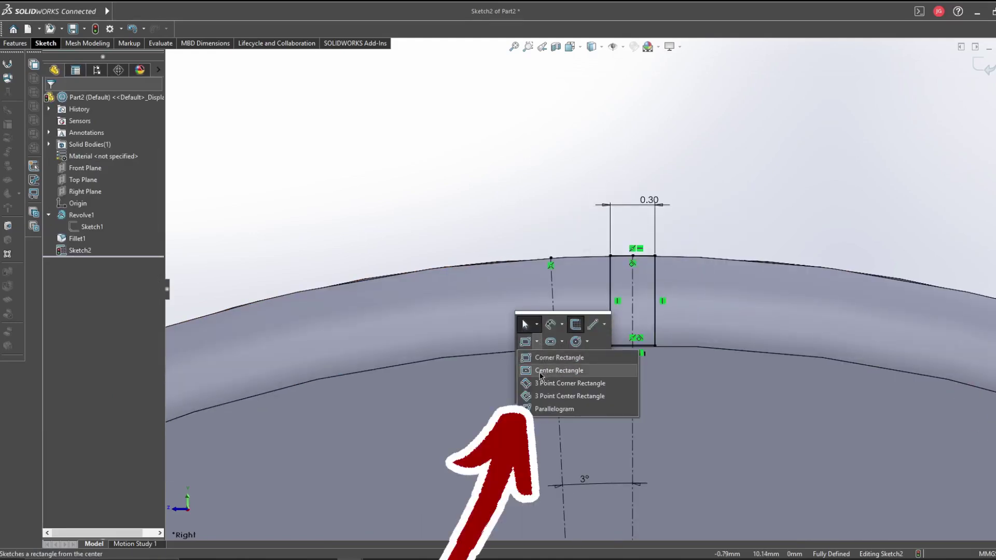
pyautogui.click(543, 397)
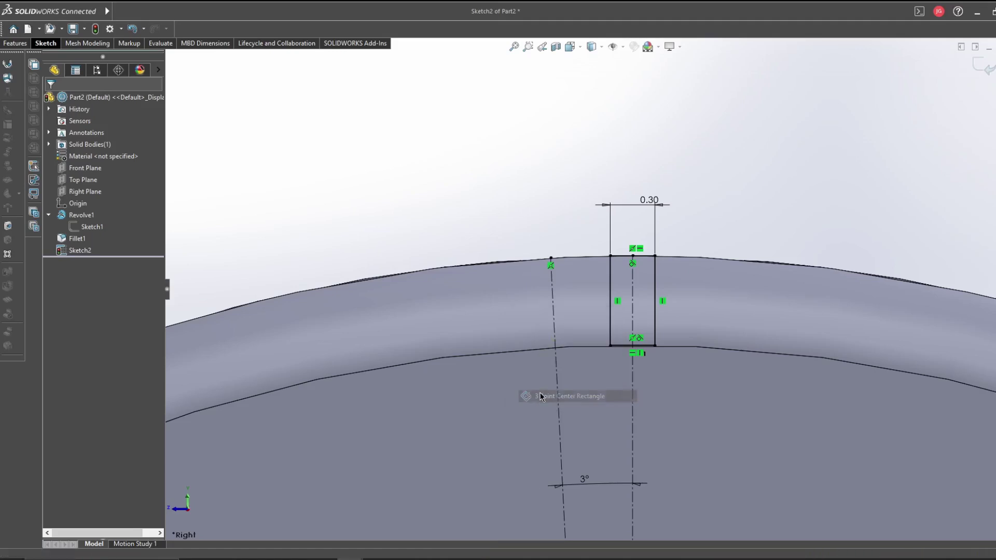
pyautogui.click(552, 296)
pyautogui.click(551, 258)
pyautogui.moveTo(552, 296); pyautogui.dragTo(556, 287)
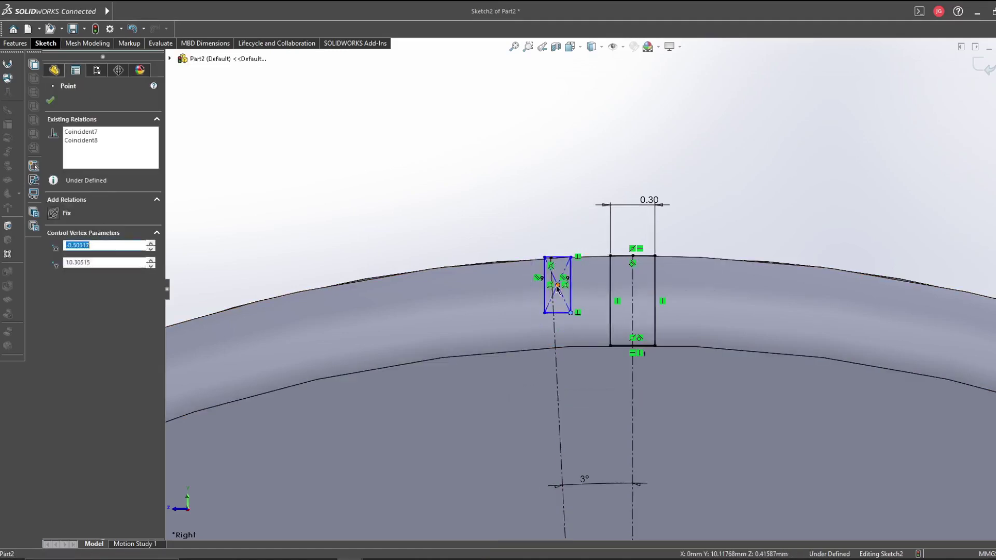
# Step: Constrain the midpoint of the new rectangle's upper edge to the tilted construction line's outer end
pyautogui.rightClick(548, 259)
pyautogui.click(577, 281)
pyautogui.scroll(-6, 547, 234)
pyautogui.keyDown('ctrl'); pyautogui.click(572, 365); pyautogui.keyUp('ctrl')
pyautogui.click(634, 319)
pyautogui.scroll(5, 594, 288)
pyautogui.press('s')
pyautogui.click(649, 393)
pyautogui.click(575, 358)
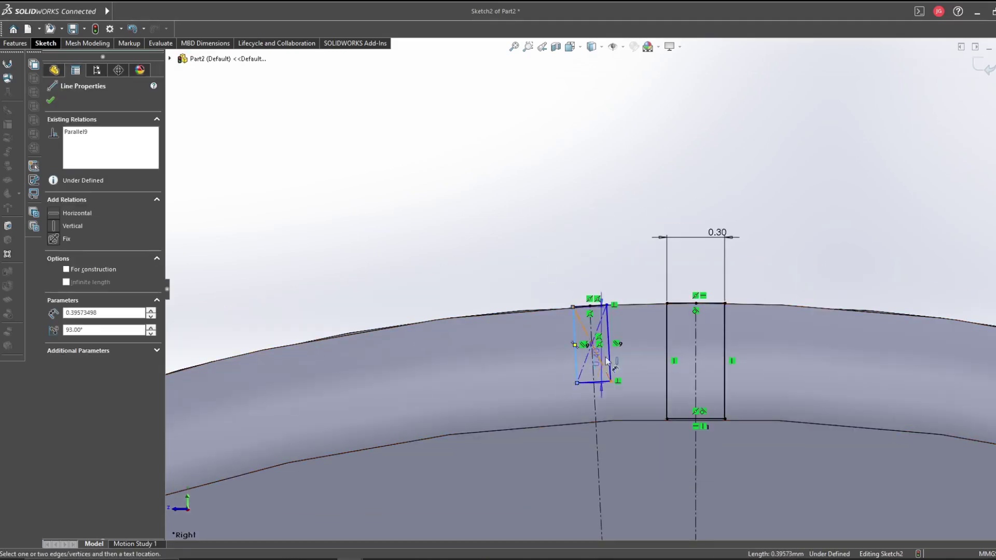
pyautogui.press('Escape')
# Step: Make the tilted rectangle's lower edge equal in length to the first rectangle's upper edge
pyautogui.click(597, 382)
pyautogui.keyDown('ctrl'); pyautogui.click(693, 304); pyautogui.keyUp('ctrl')
pyautogui.click(664, 151)
pyautogui.press('Return')
# Step: Constrain the tilted rectangle's side length so that it forms a square, and exit the sketch
pyautogui.click(563, 348)
pyautogui.press('Escape')
pyautogui.moveTo(623, 381); pyautogui.dragTo(621, 373)
pyautogui.press('s')
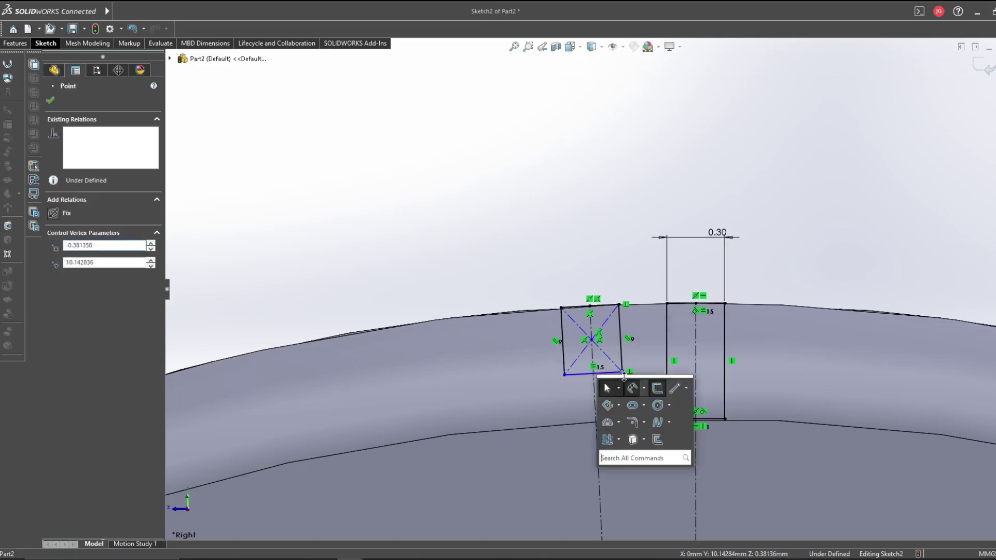
pyautogui.click(607, 387)
pyautogui.click(621, 362)
pyautogui.scroll(-8, 621, 362)
pyautogui.click(615, 356)
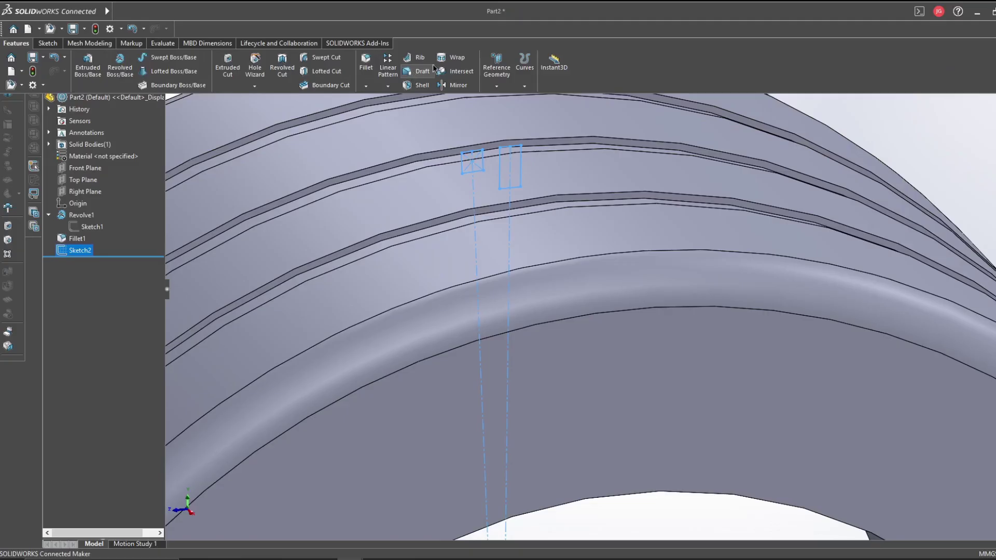
# Step: Wrap the rectangle sketch onto the ring's rounded edge face using the Scribe wrap type
pyautogui.click(337, 83)
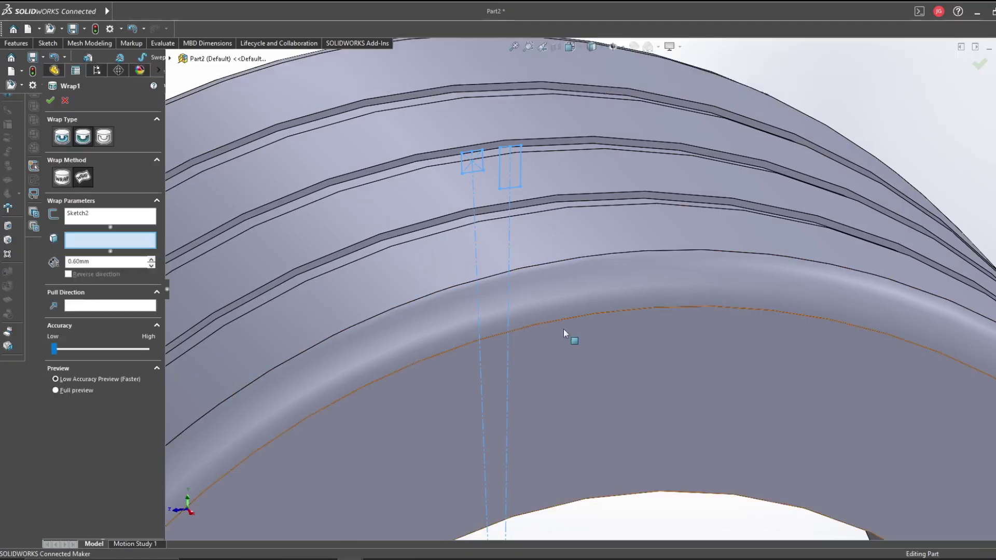
pyautogui.click(534, 310)
pyautogui.click(104, 137)
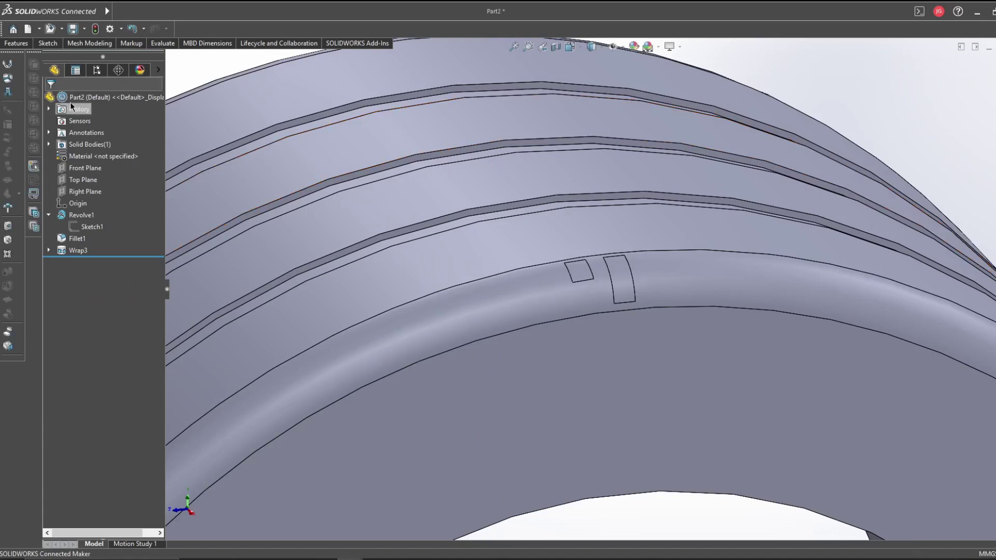
pyautogui.scroll(-2, 539, 265)
pyautogui.moveTo(655, 280)
pyautogui.mouseDown(button='middle')
pyautogui.moveTo(571, 291)
pyautogui.moveTo(660, 288)
pyautogui.mouseUp(button='middle')
pyautogui.scroll(8, 660, 292)
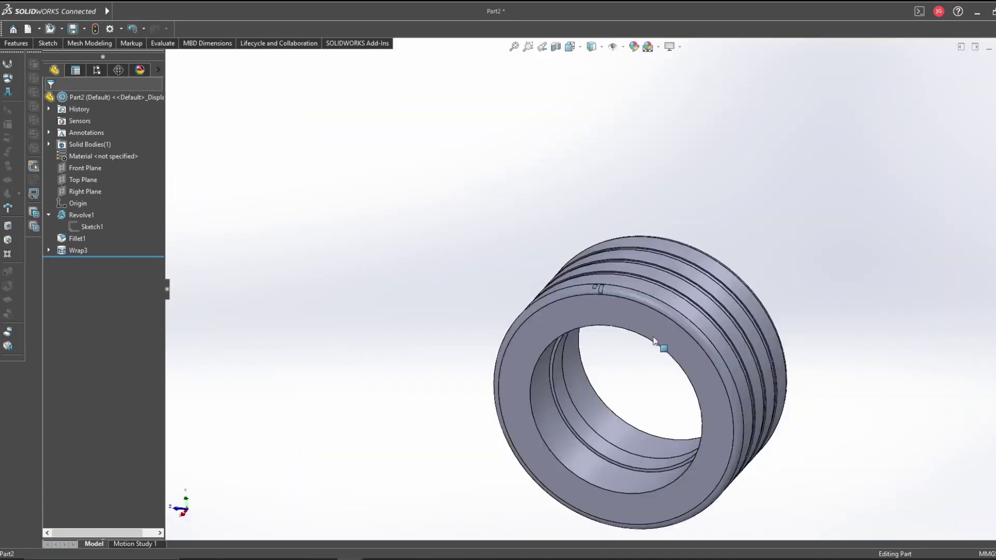
pyautogui.scroll(-3, 659, 344)
pyautogui.moveTo(658, 345); pyautogui.dragTo(696, 337, button='middle')
# Step: Delete the wrap feature from the ring while keeping its absorbed rectangle sketch
pyautogui.moveTo(79, 256); pyautogui.dragTo(79, 253)
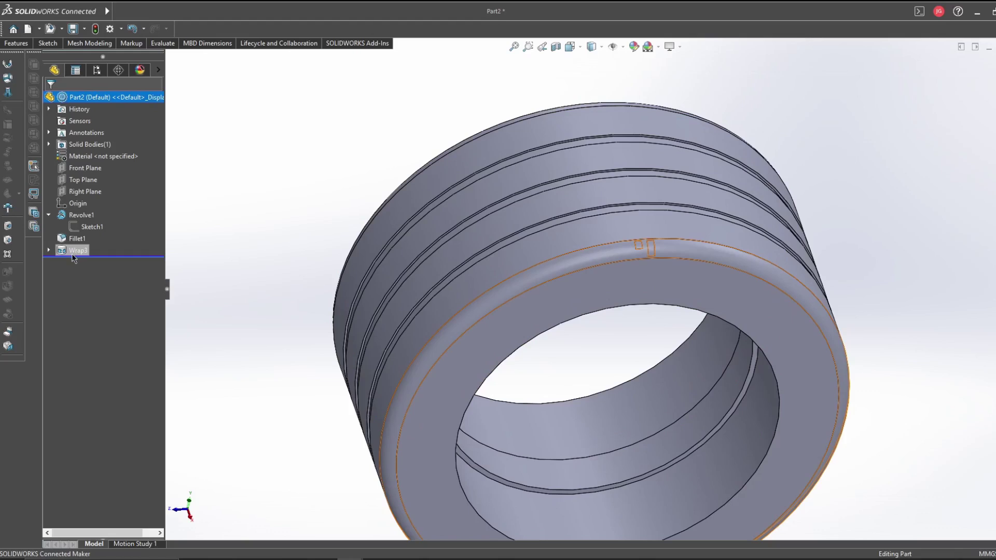
pyautogui.click(77, 251)
pyautogui.press('Delete')
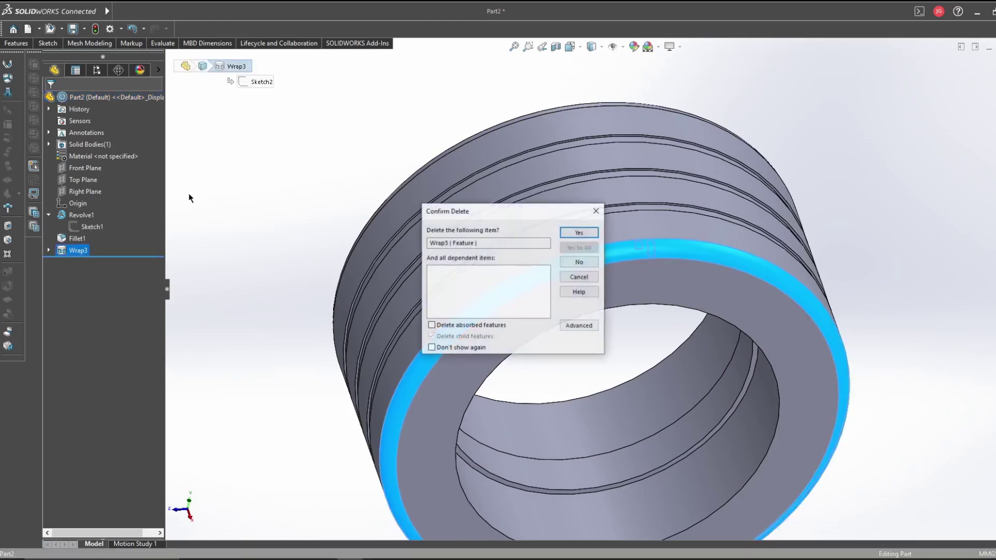
pyautogui.click(580, 232)
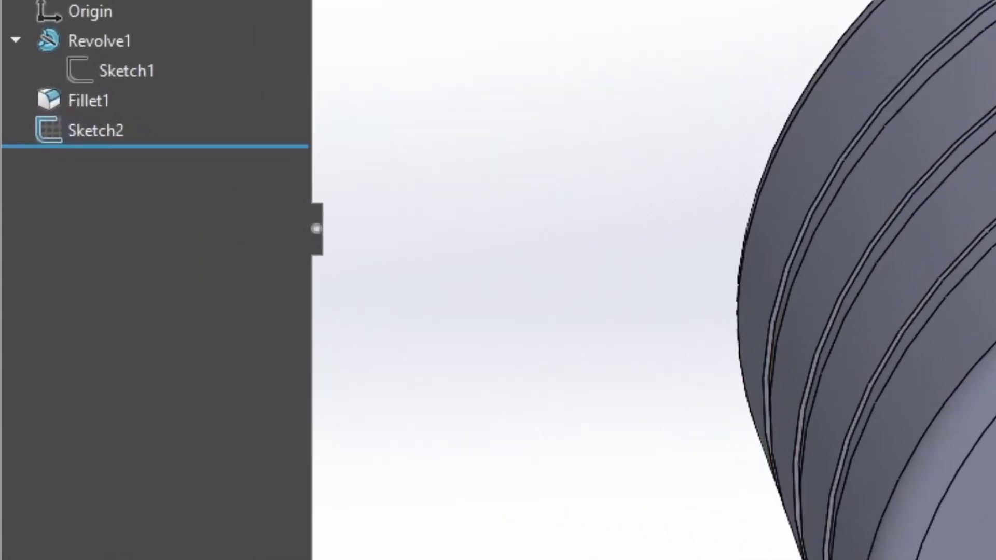
# Step: Show the hidden tread rectangle sketch in the model
pyautogui.click(51, 134)
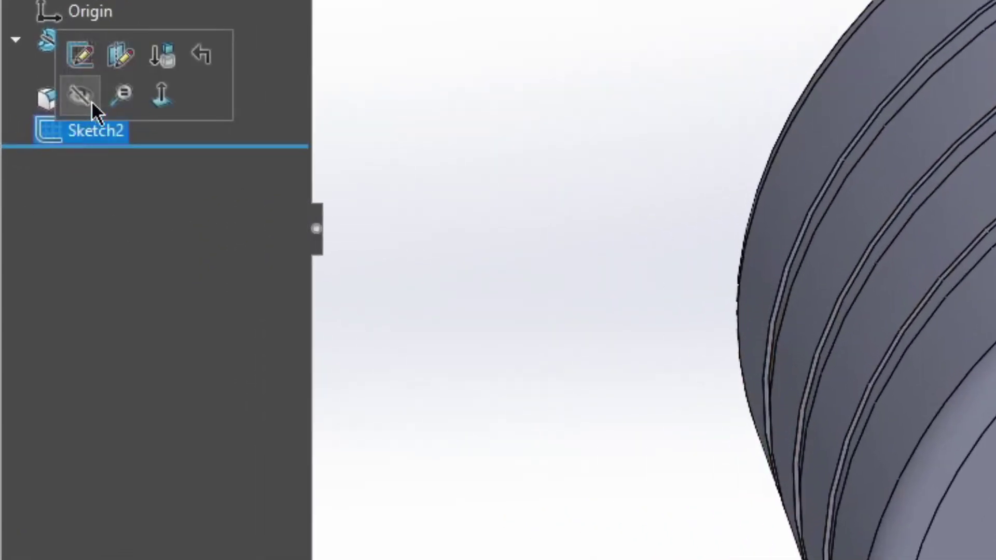
pyautogui.click(132, 64)
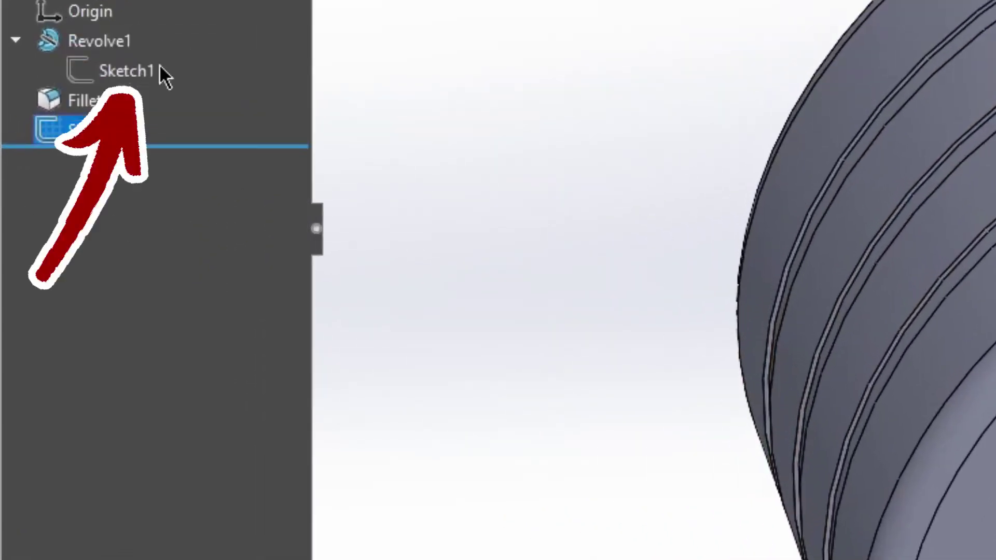
pyautogui.click(51, 134)
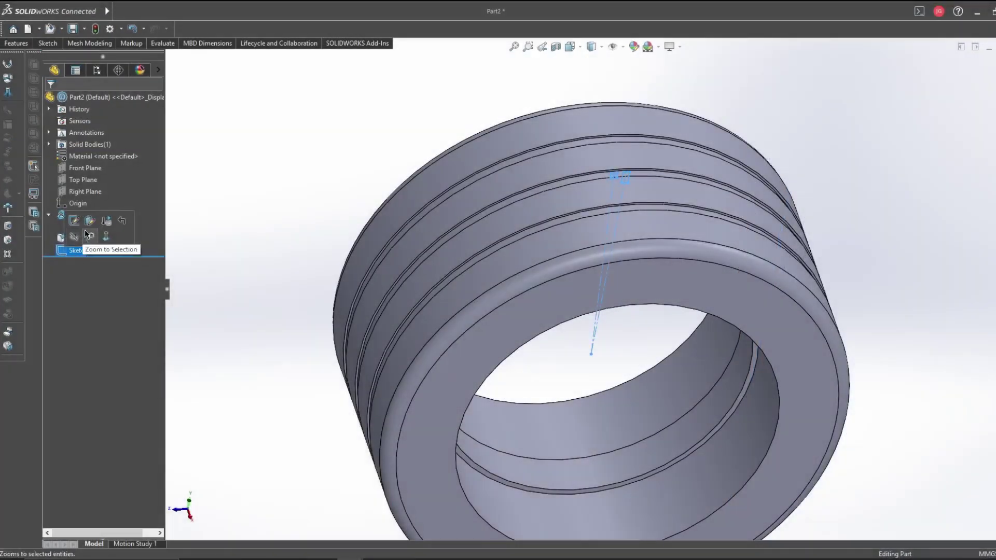
pyautogui.click(90, 220)
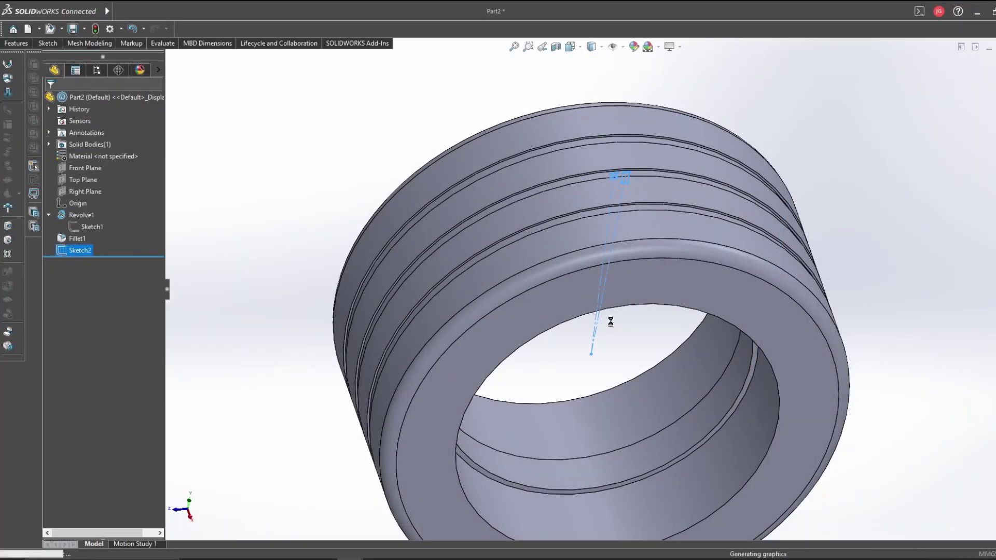
pyautogui.click(61, 101)
# Step: Cut-extrude the two tread rectangles 0.60 mm blind into the ring's rounded edge
pyautogui.scroll(-3, 530, 189)
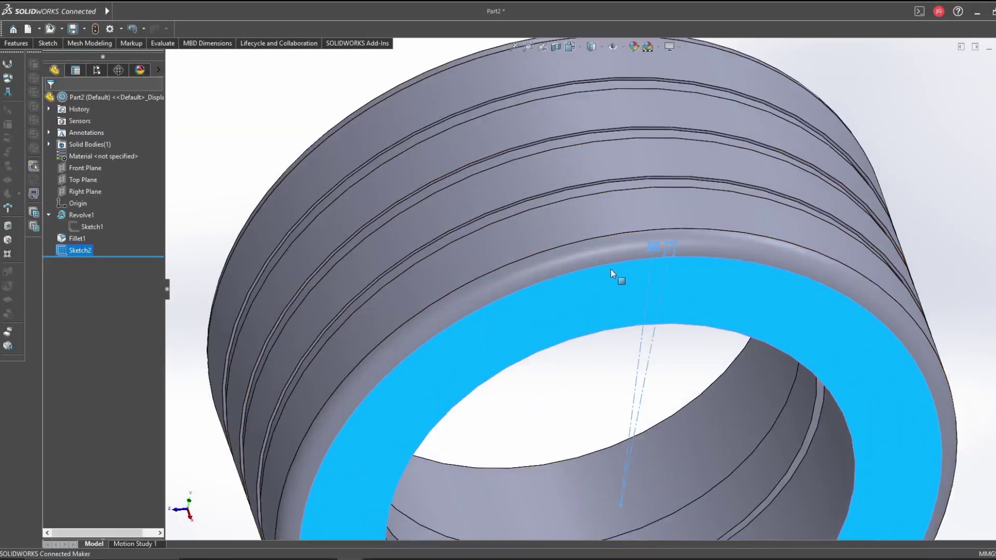
pyautogui.click(19, 45)
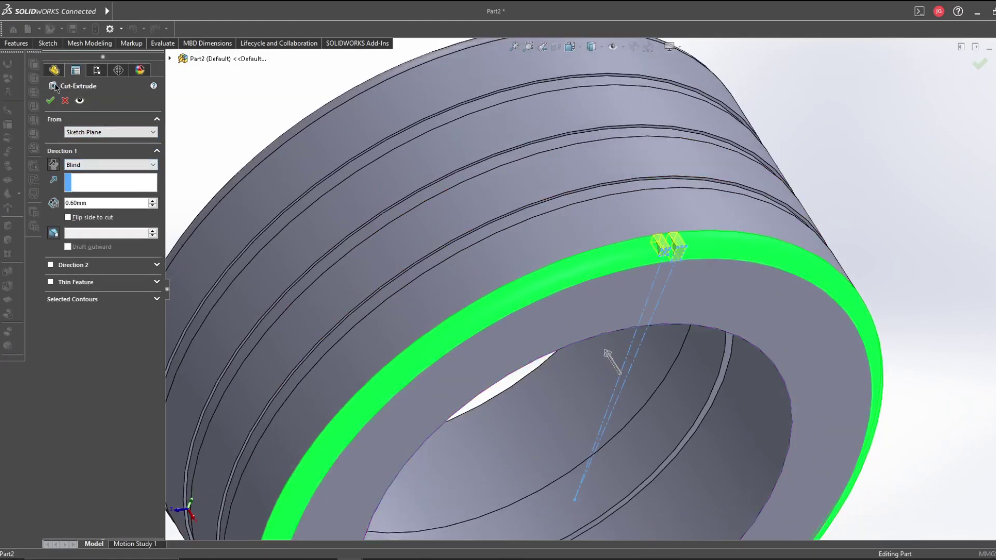
pyautogui.moveTo(685, 347); pyautogui.dragTo(627, 346, button='middle')
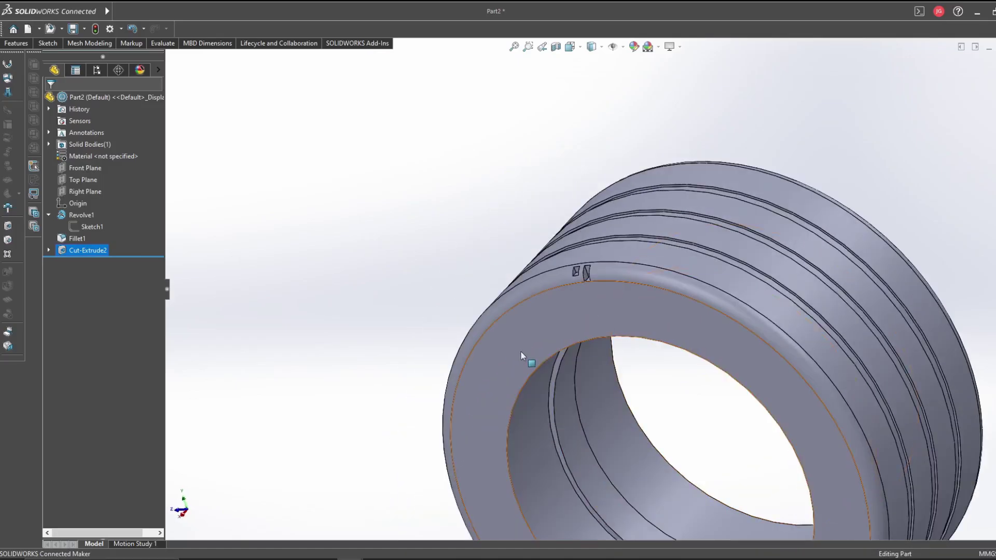
# Step: Circular-pattern the tread cut around the ring's inner cylindrical face with 60 equally spaced instances over 360 degrees
pyautogui.click(9, 45)
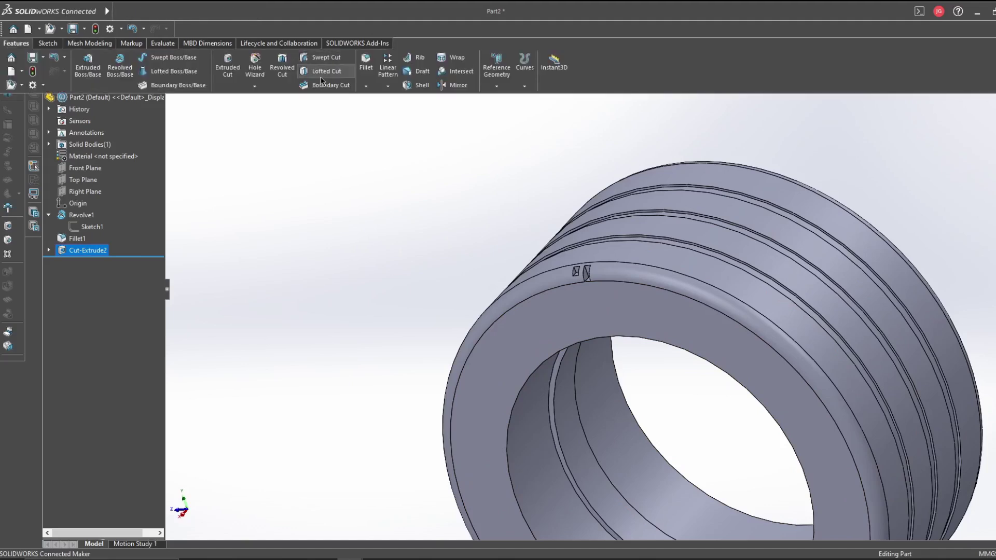
pyautogui.click(388, 86)
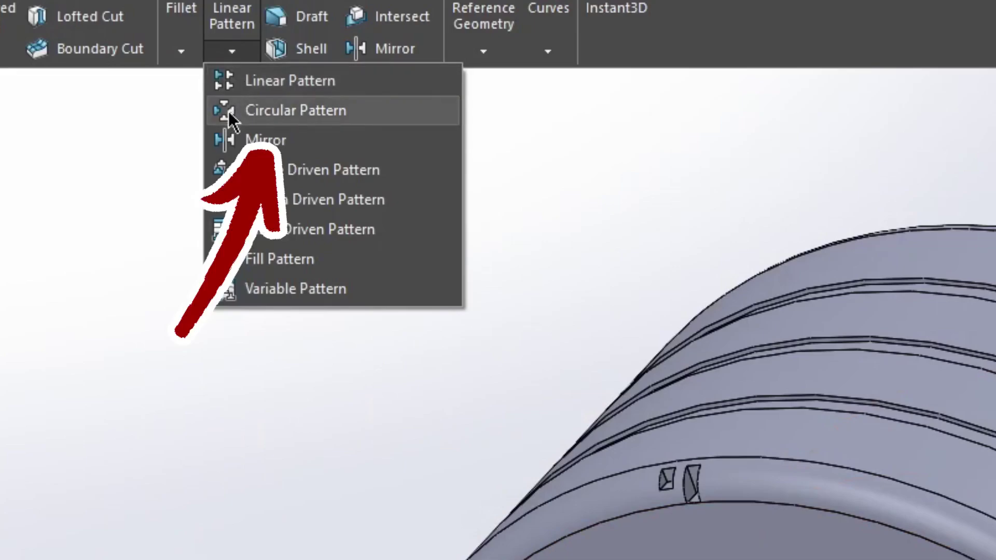
pyautogui.click(232, 119)
pyautogui.click(483, 466)
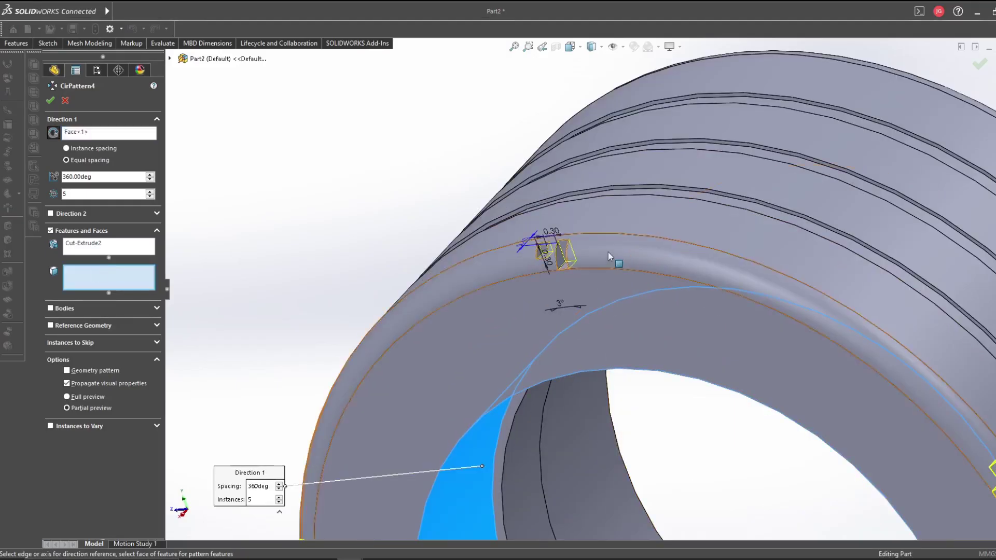
pyautogui.write('60')
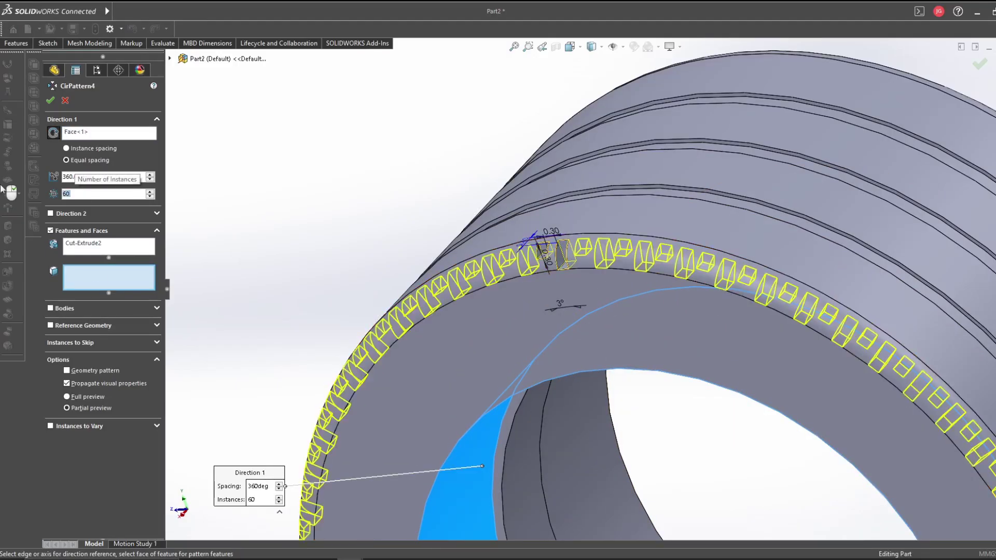
pyautogui.press('Return')
pyautogui.press('f')
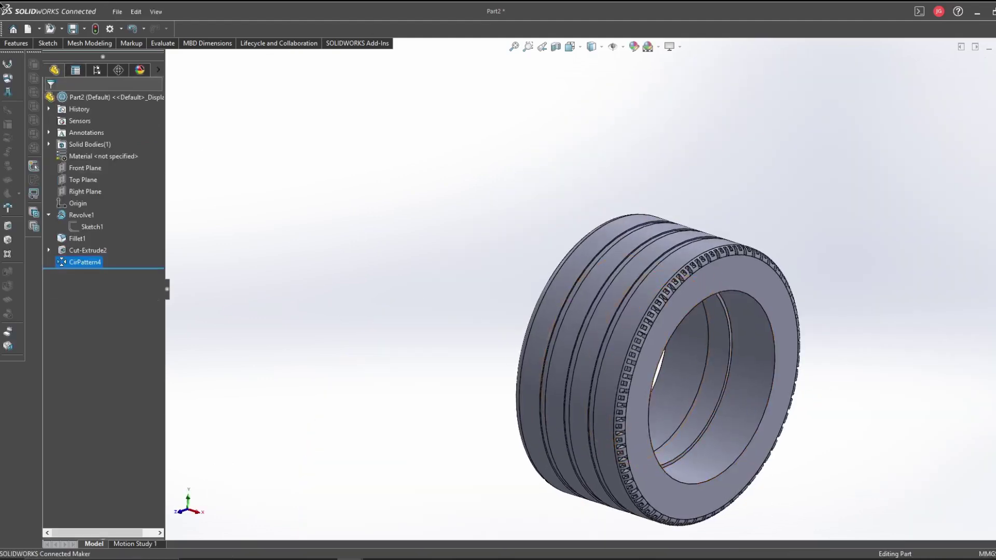
# Step: Mirror the circular pattern and its seed tread cut about the Right Plane to the ring's other edge
pyautogui.click(21, 44)
pyautogui.click(394, 89)
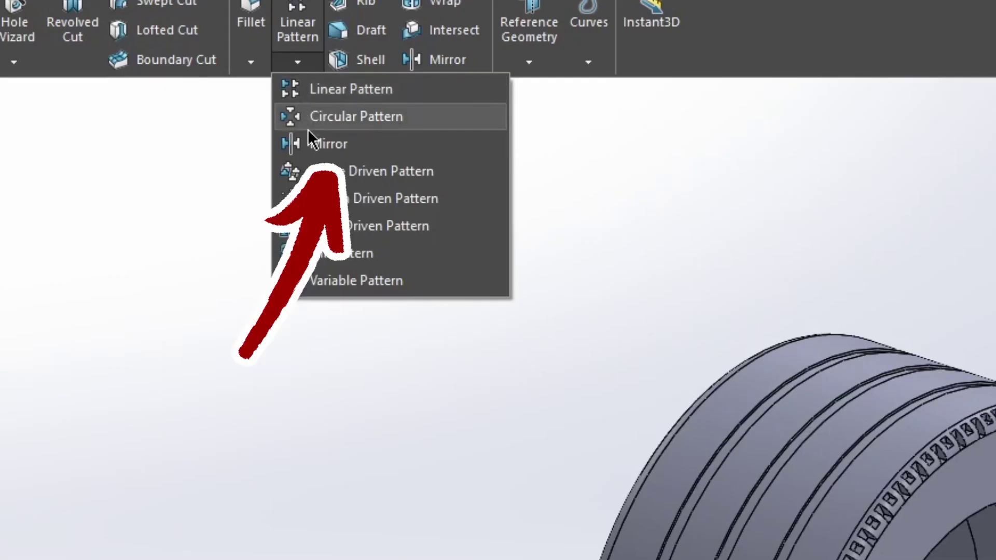
pyautogui.click(308, 141)
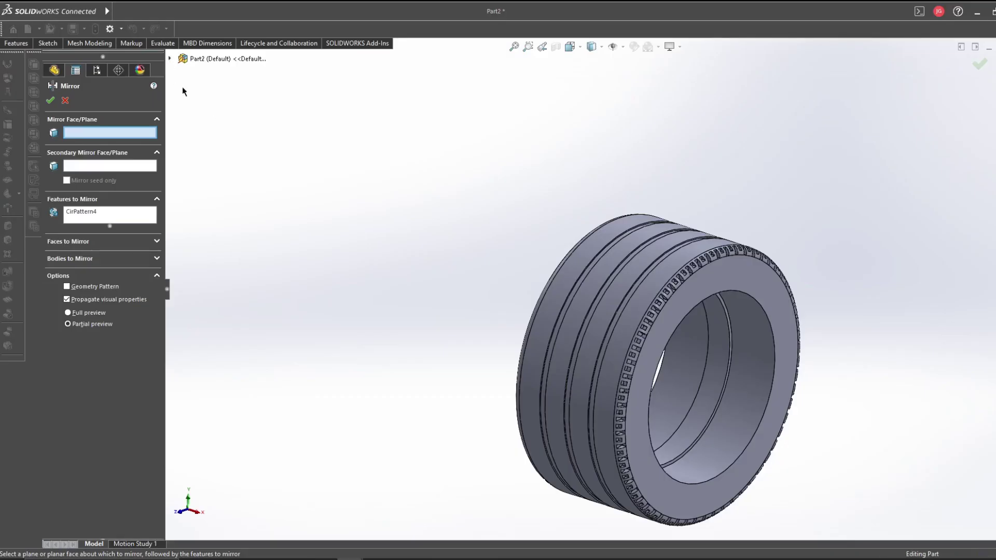
pyautogui.click(170, 58)
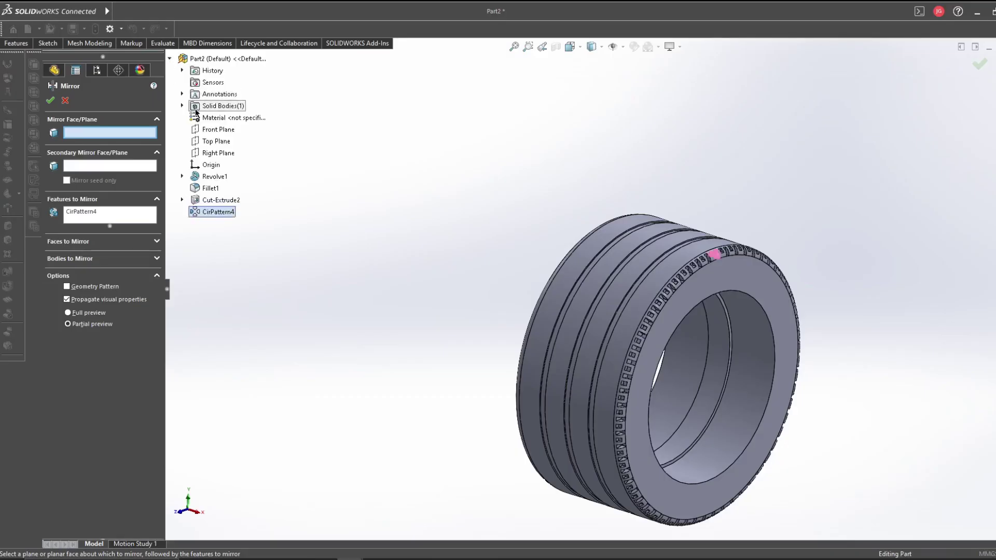
pyautogui.click(211, 153)
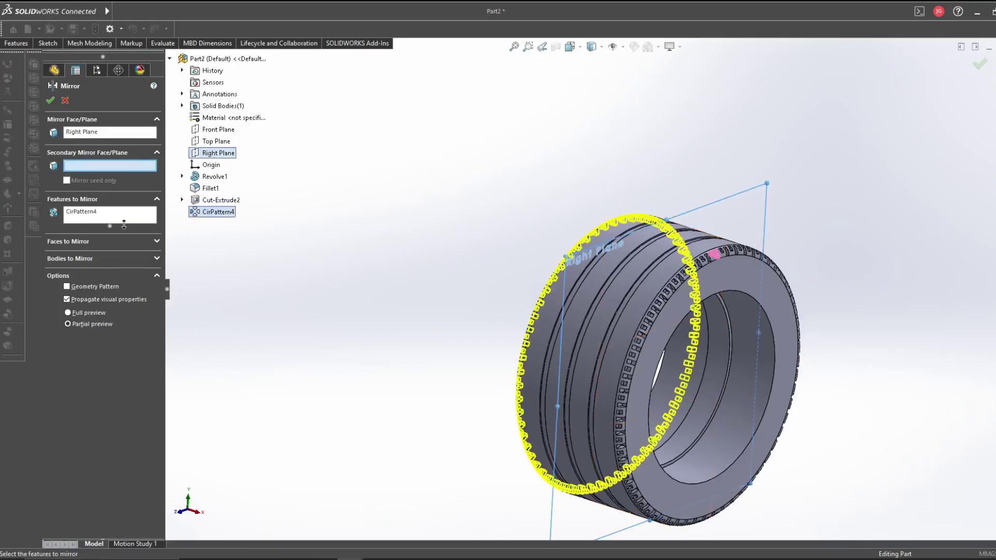
pyautogui.click(138, 213)
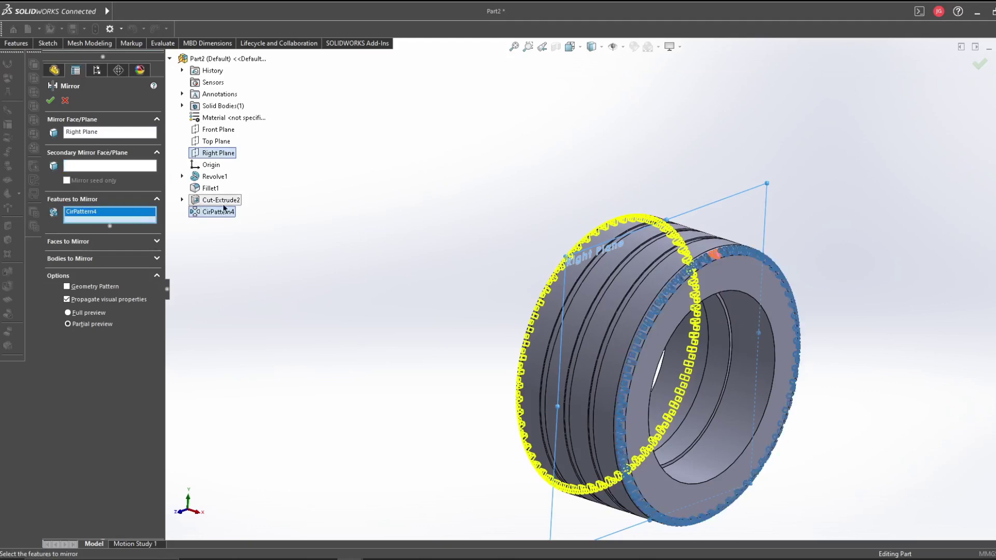
pyautogui.click(222, 200)
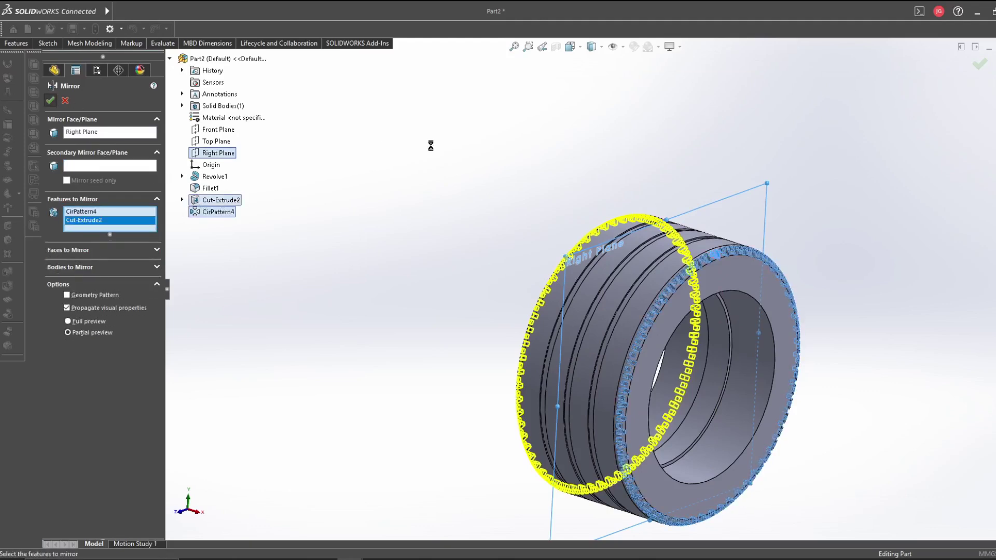
pyautogui.press('Return')
pyautogui.moveTo(755, 306); pyautogui.dragTo(530, 275, button='middle')
pyautogui.scroll(-2, 664, 316)
pyautogui.moveTo(665, 320); pyautogui.dragTo(638, 296, button='middle')
pyautogui.click(32, 46)
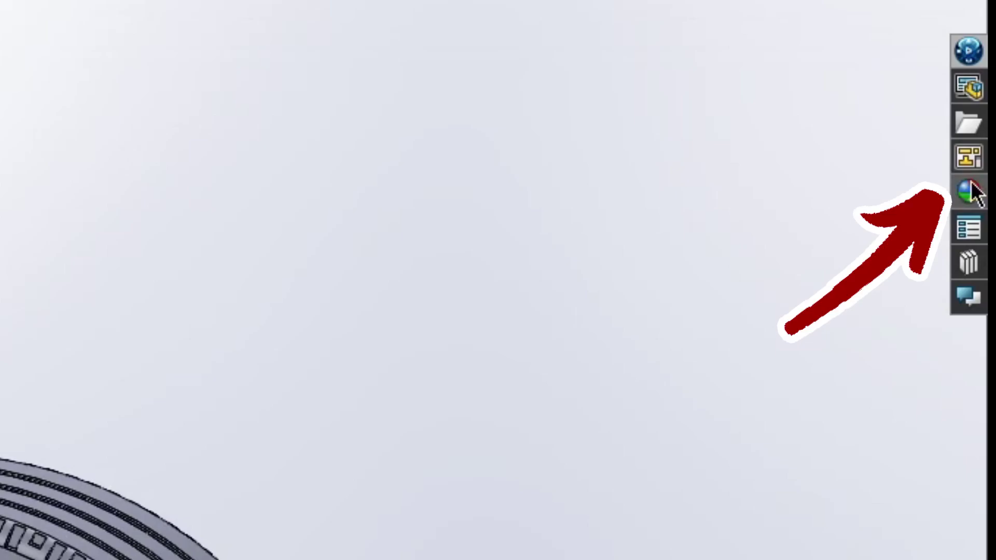
# Step: Apply the matte rubber appearance to the whole tyre part
pyautogui.click(969, 192)
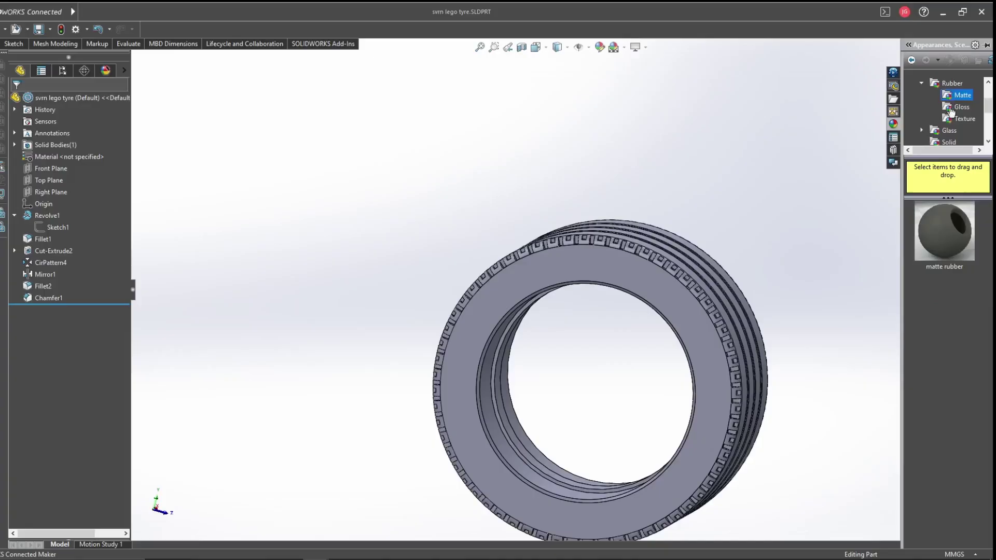
pyautogui.moveTo(972, 232); pyautogui.dragTo(649, 294)
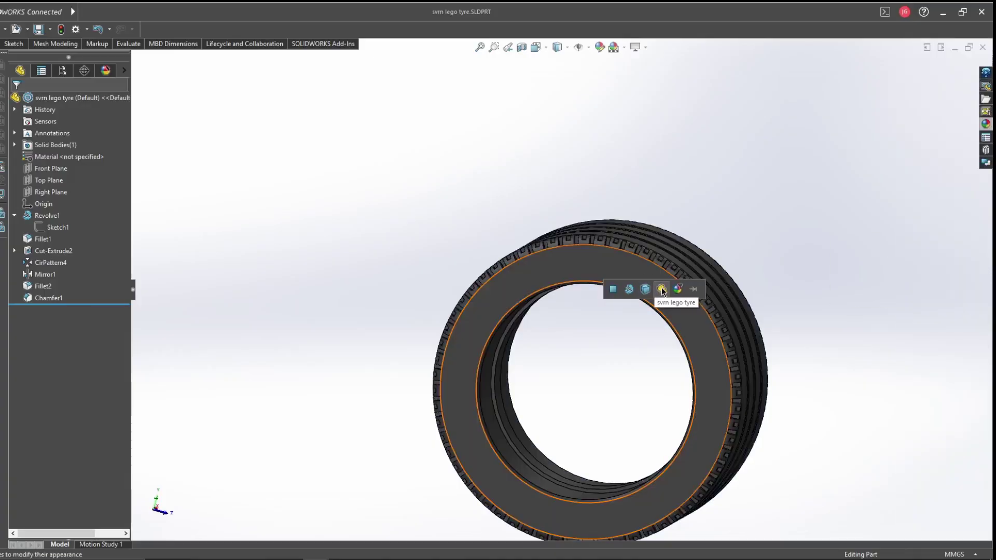
pyautogui.click(662, 290)
# Step: Start a sketch on the tyre's side face and draw an origin-centred circle slightly larger than the inner opening
pyautogui.scroll(2, 563, 320)
pyautogui.moveTo(563, 320)
pyautogui.mouseDown(button='middle')
pyautogui.moveTo(640, 326)
pyautogui.moveTo(631, 258)
pyautogui.moveTo(556, 324)
pyautogui.moveTo(534, 319)
pyautogui.mouseUp(button='middle')
pyautogui.scroll(-2, 556, 324)
pyautogui.click(543, 258)
pyautogui.click(582, 239)
pyautogui.press('s')
pyautogui.click(538, 267)
pyautogui.click(561, 289)
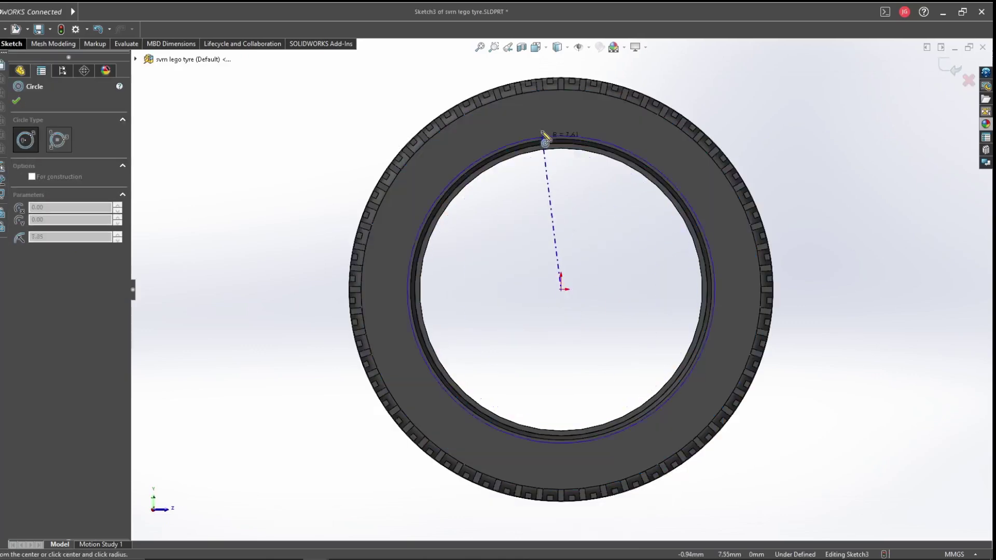
pyautogui.click(542, 128)
# Step: Dimension the circle's diameter as 16 mm and convert the circle to construction geometry
pyautogui.moveTo(584, 181); pyautogui.dragTo(583, 155, button='right')
pyautogui.click(576, 129)
pyautogui.click(556, 182)
pyautogui.write('16')
pyautogui.press('Return')
pyautogui.press('Escape')
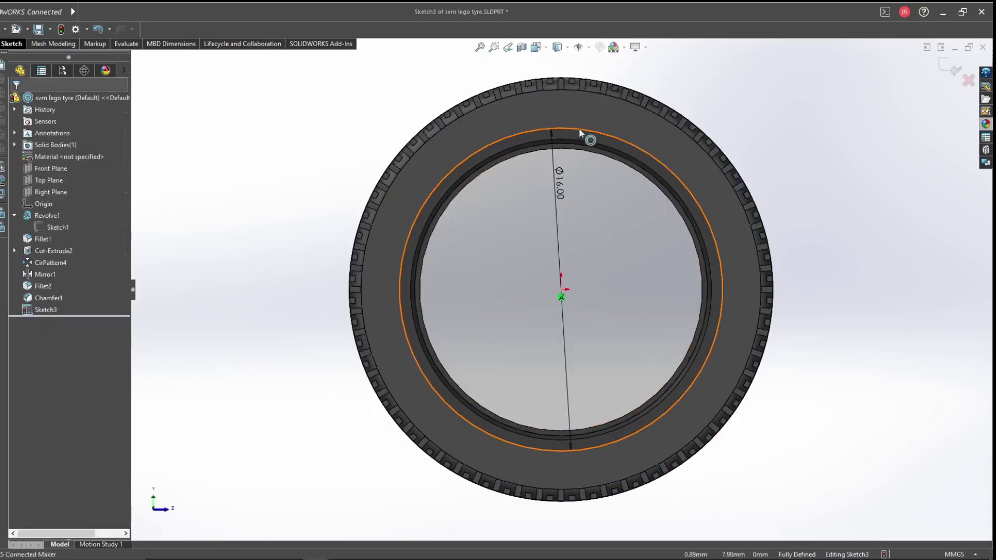
pyautogui.click(579, 129)
pyautogui.click(611, 100)
# Step: Add the sketch text "SVRN" along the construction circle, flipping it vertically and horizontally
pyautogui.moveTo(103, 46)
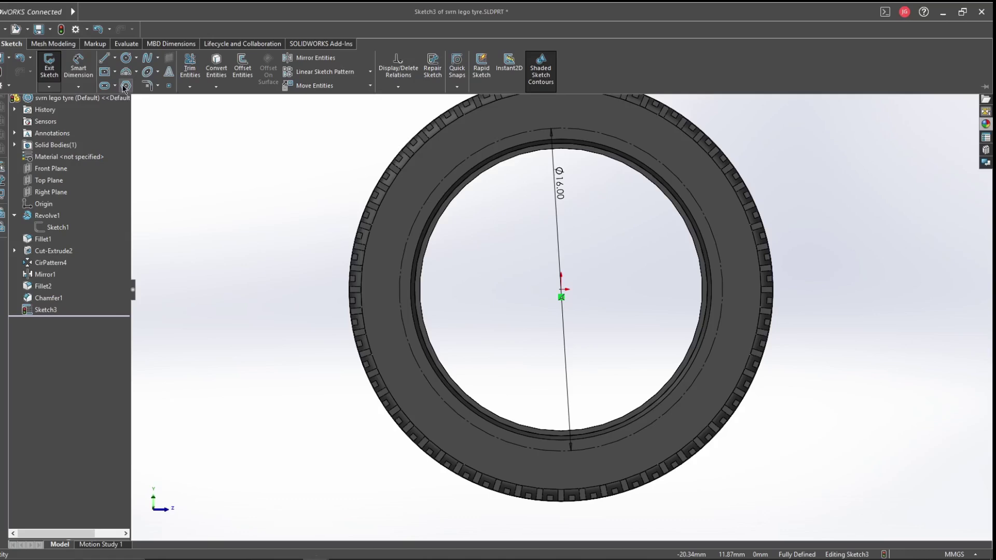
pyautogui.click(168, 72)
pyautogui.click(463, 156)
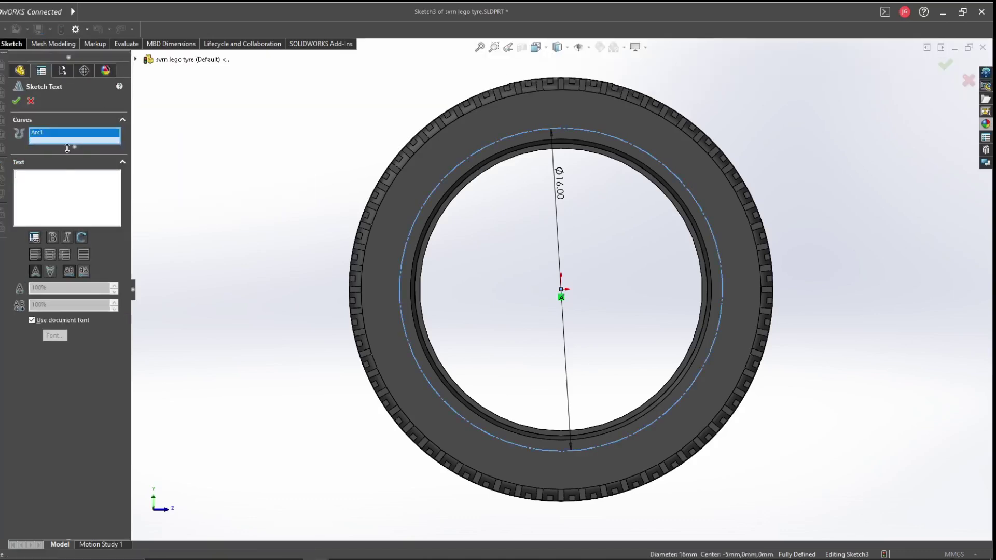
pyautogui.write('sv')
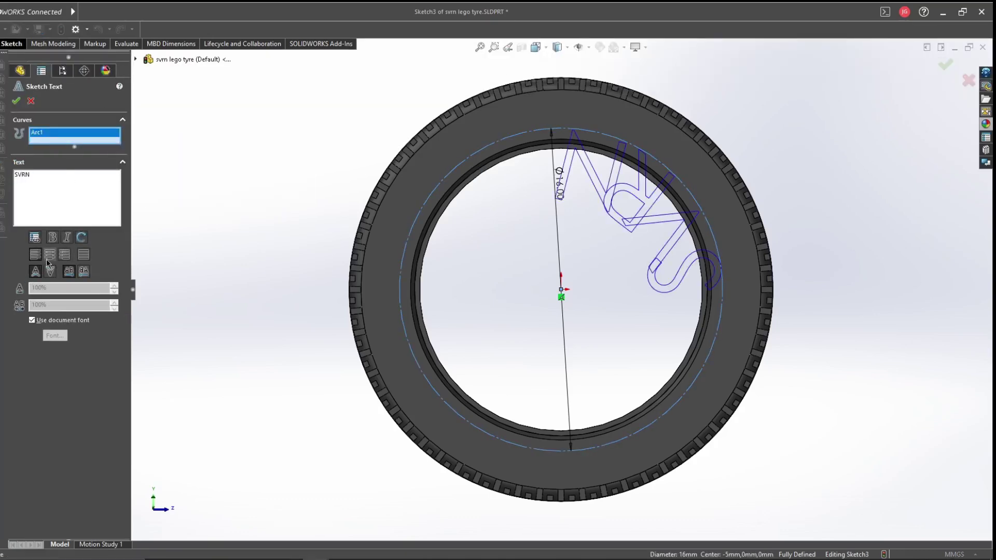
pyautogui.click(50, 271)
pyautogui.click(69, 271)
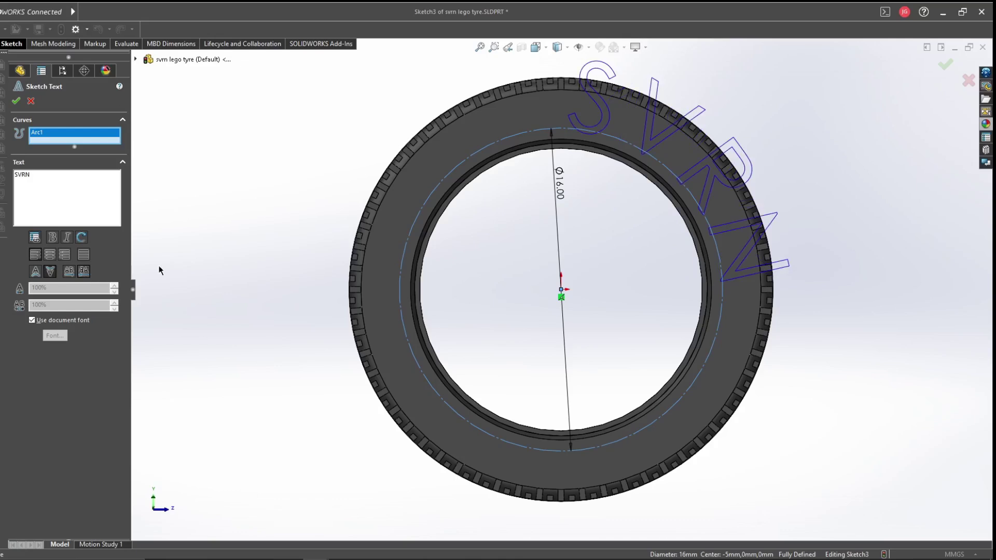
# Step: Override the document font with a smaller font so the SVRN text fits on the tyre's sidewall
pyautogui.click(33, 321)
pyautogui.click(55, 336)
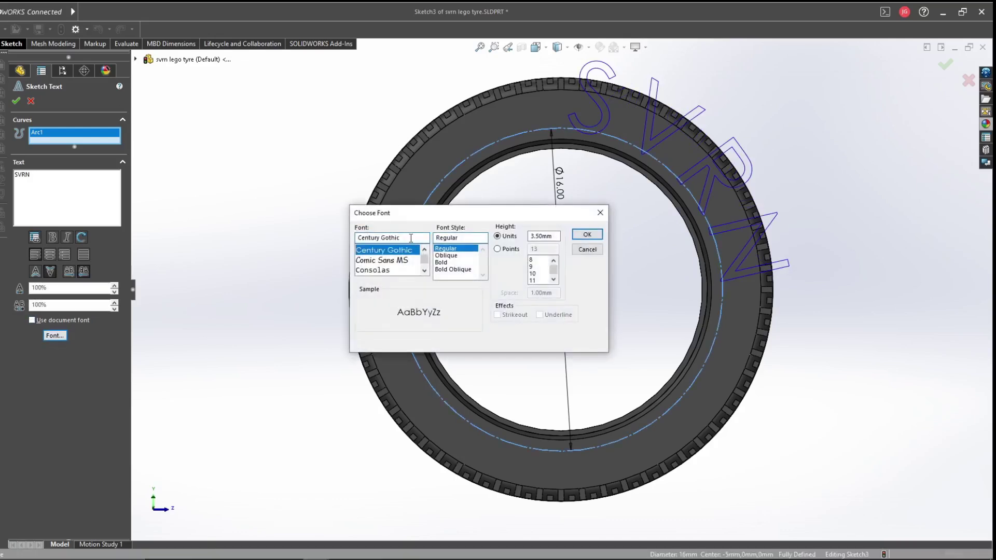
pyautogui.press('Return')
pyautogui.click(16, 101)
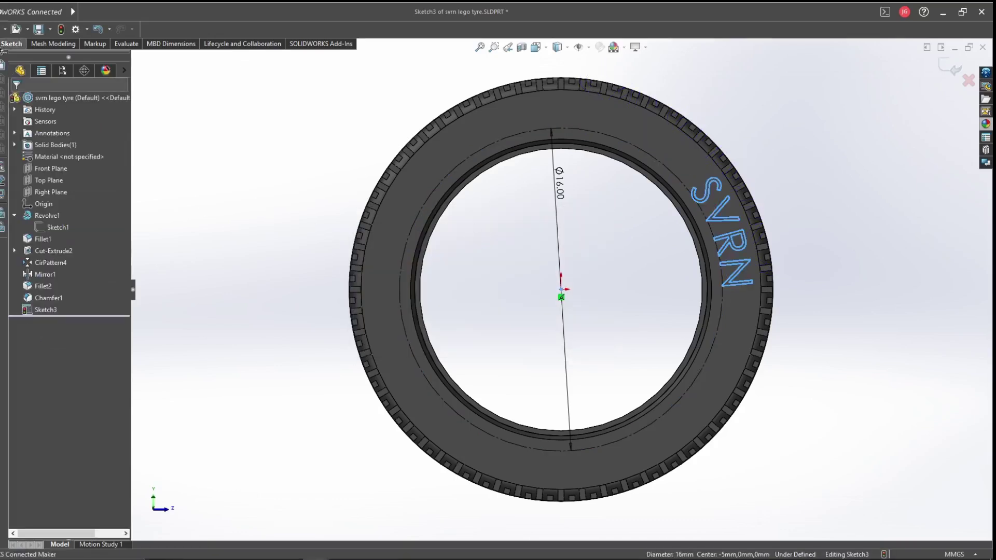
# Step: Extrude the SVRN text 0.1 mm from the tyre's sidewall as a merged boss
pyautogui.click(2, 43)
pyautogui.click(54, 69)
pyautogui.write('0.10mm')
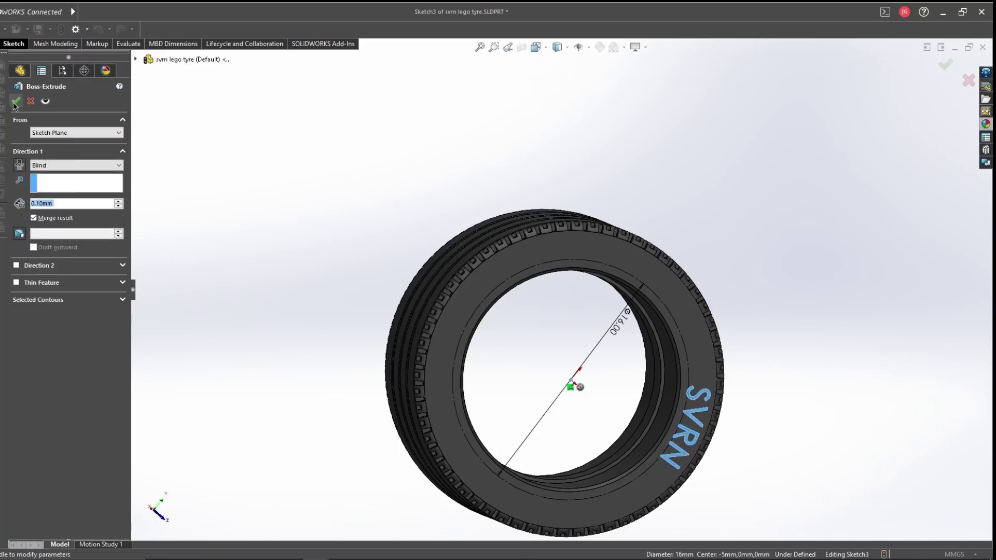
pyautogui.click(14, 103)
pyautogui.moveTo(739, 400); pyautogui.dragTo(682, 329, button='middle')
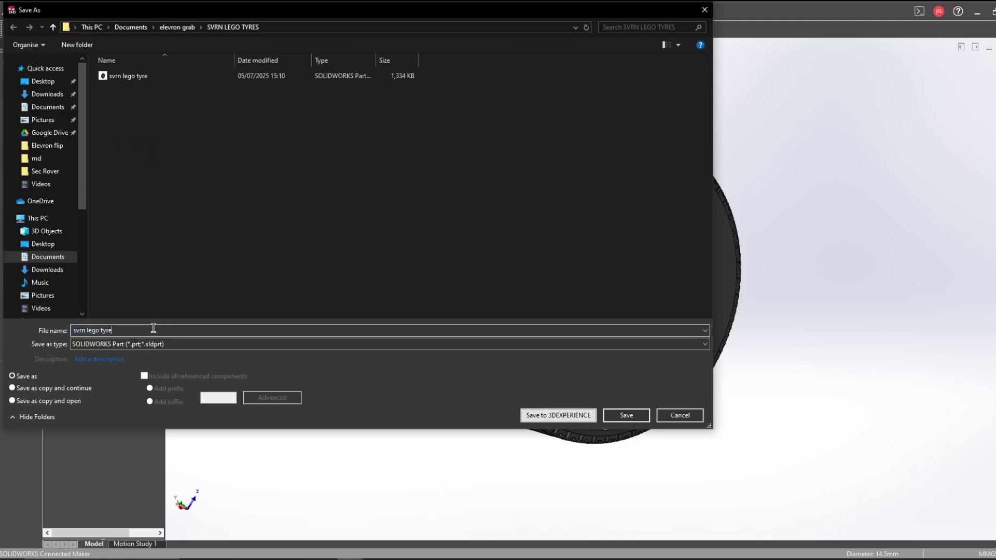
# Step: Save the part under the new file name "svrn lego wheel" in the SVRN LEGO TYRES folder
pyautogui.press('BackSpace')
pyautogui.press('BackSpace')
pyautogui.press('BackSpace')
pyautogui.press('BackSpace')
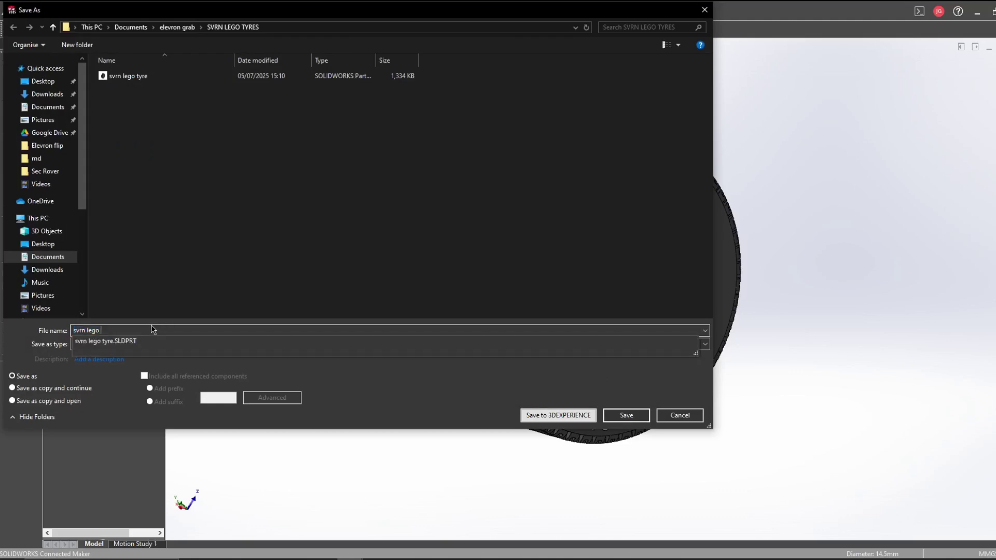
pyautogui.write('W')
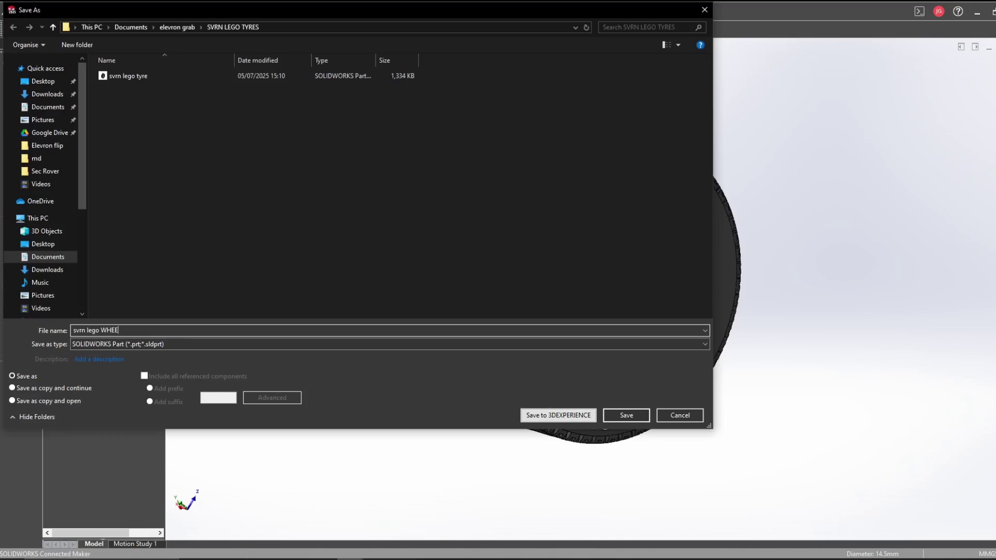
pyautogui.write('HE')
pyautogui.press('BackSpace')
pyautogui.press('BackSpace')
pyautogui.press('BackSpace')
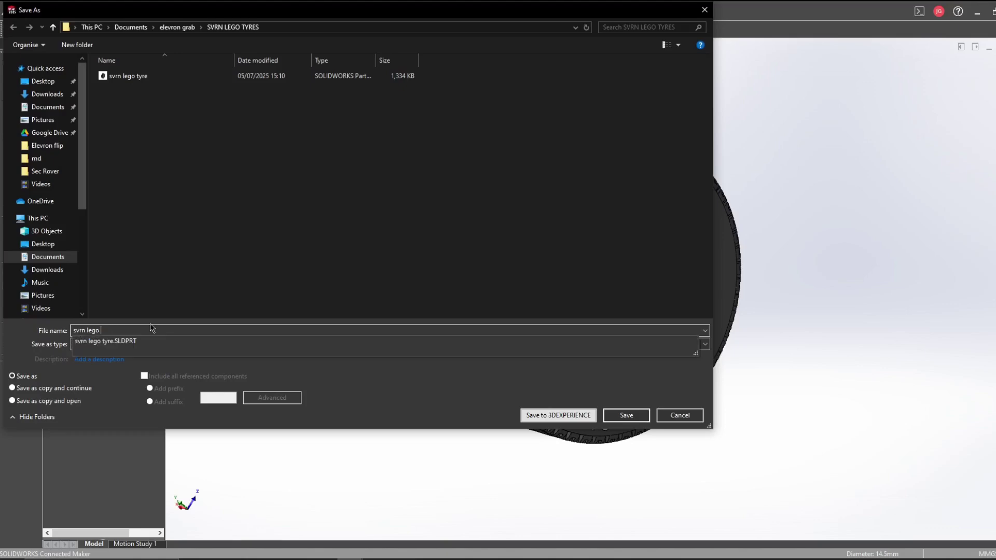
pyautogui.write('wheel')
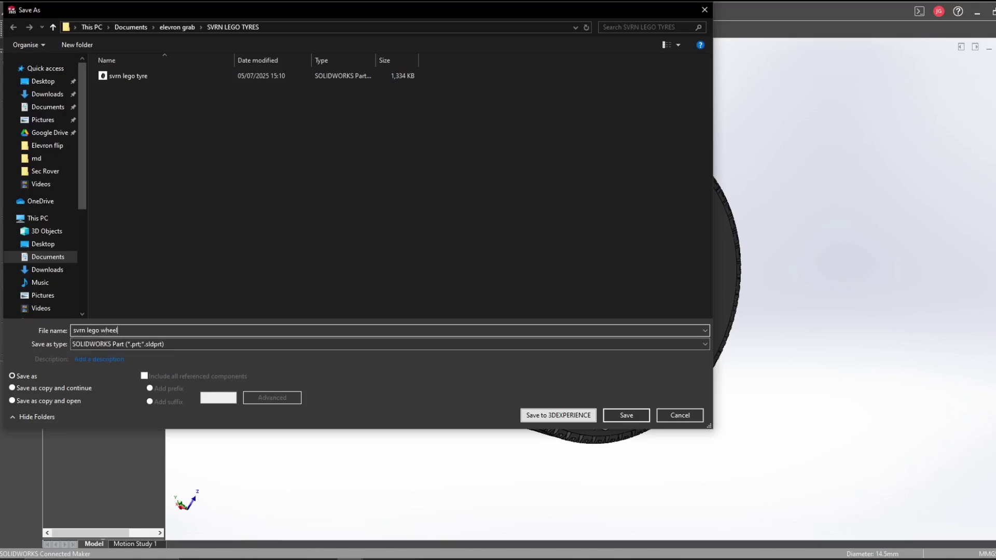
pyautogui.press('Return')
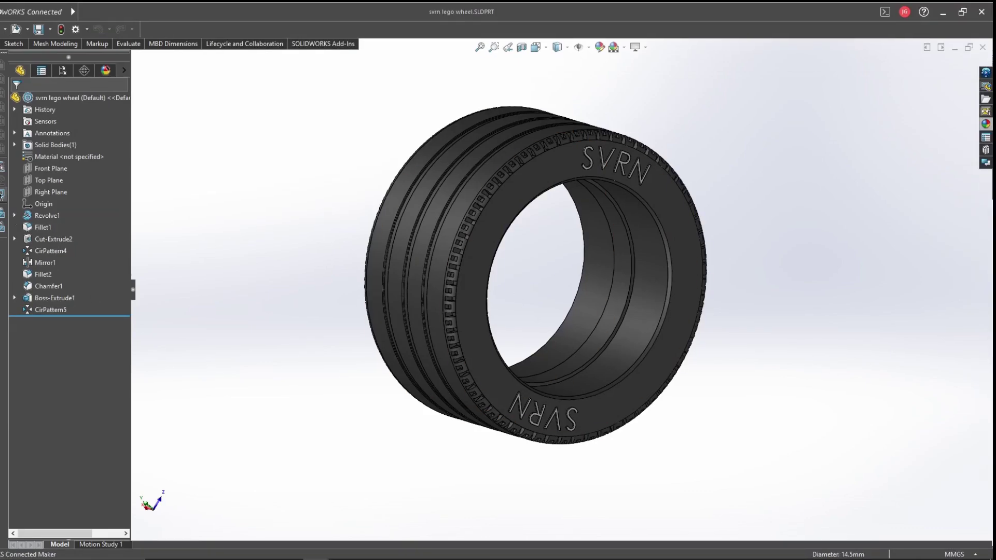
# Step: Delete every feature after the base revolve, including the leftover SVRN text sketch
pyautogui.click(77, 239)
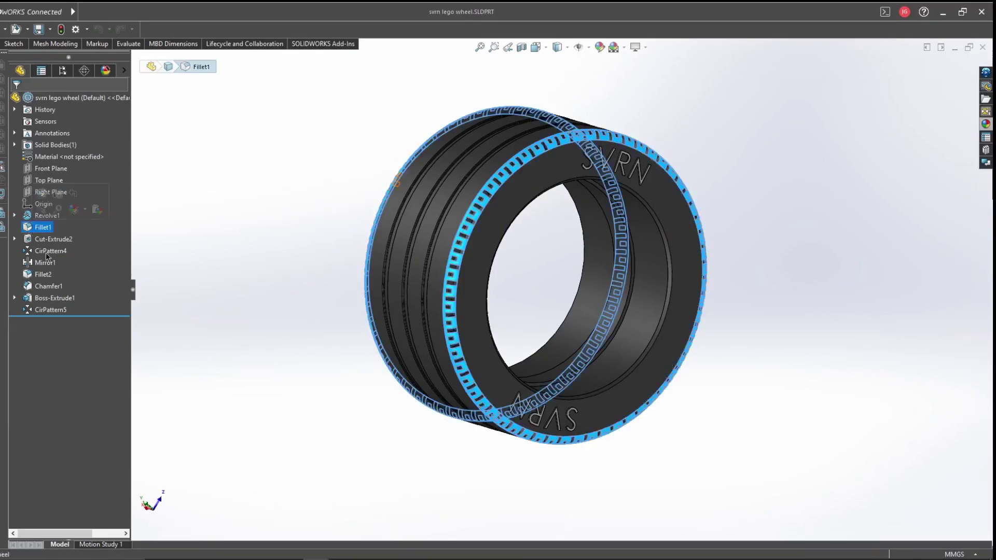
pyautogui.keyDown('shift'); pyautogui.click(45, 310); pyautogui.keyUp('shift')
pyautogui.press('Delete')
pyautogui.click(555, 233)
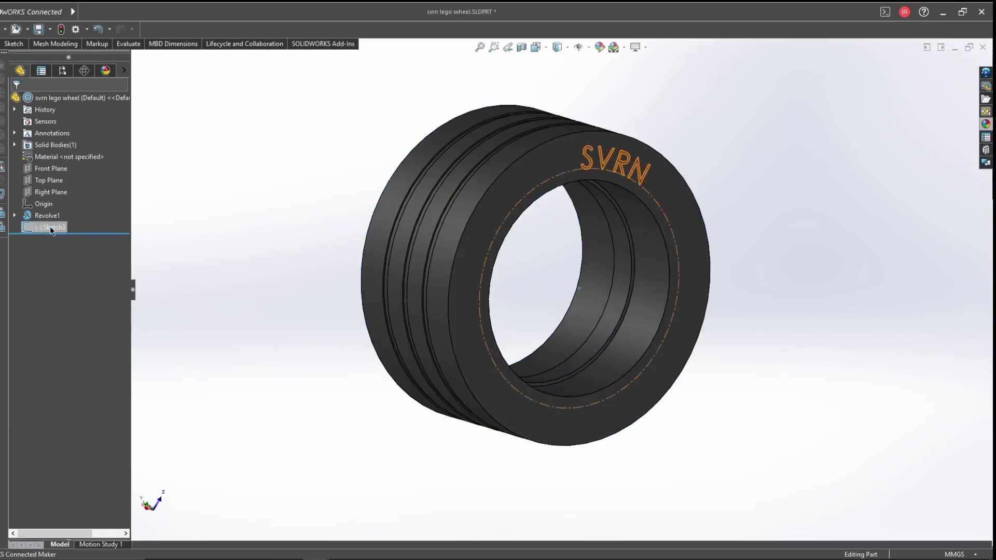
pyautogui.click(28, 232)
pyautogui.press('Delete')
pyautogui.click(544, 236)
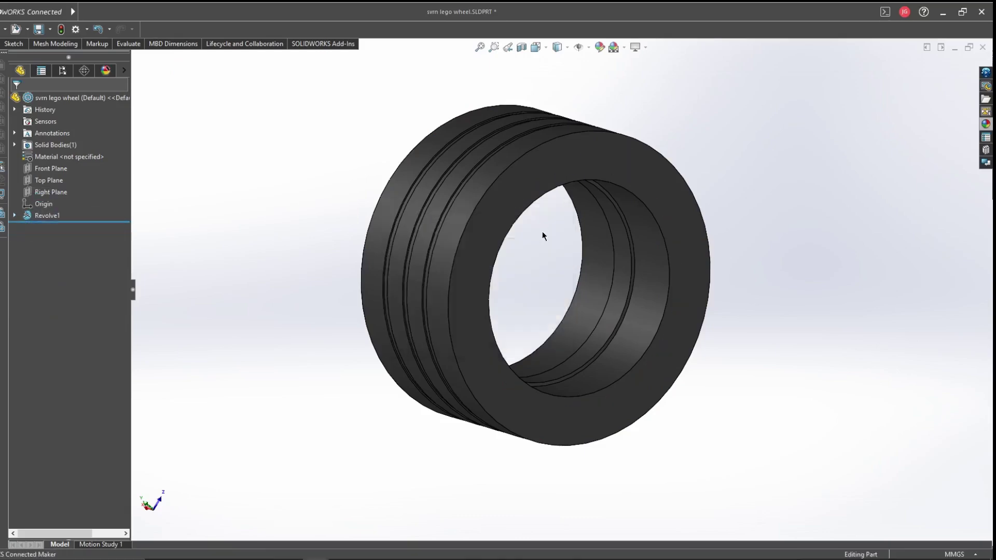
# Step: Open the revolve's profile sketch for editing and convert the tyre profile lines to construction geometry
pyautogui.click(15, 216)
pyautogui.click(47, 227)
pyautogui.click(55, 194)
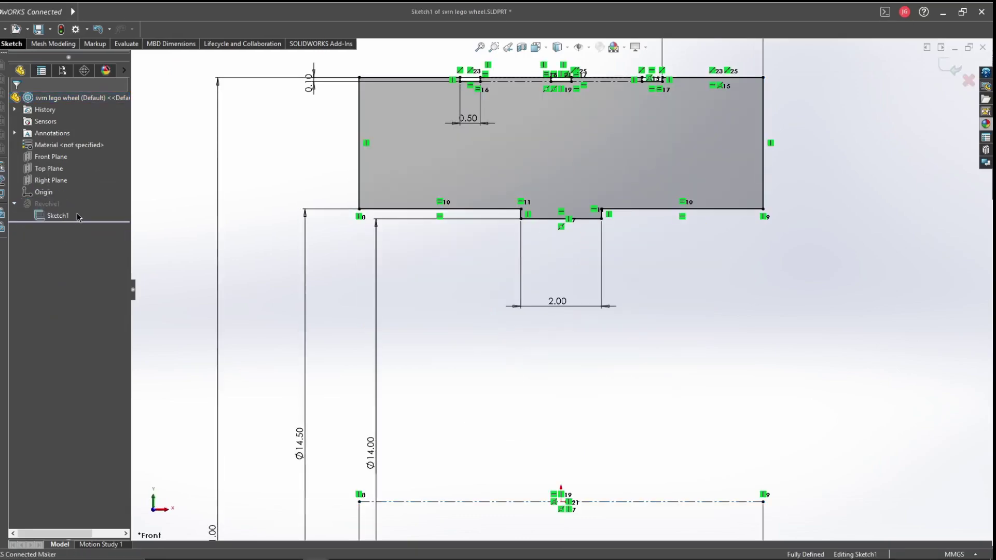
pyautogui.scroll(2, 550, 200)
pyautogui.click(546, 200)
pyautogui.click(459, 288)
pyautogui.scroll(2, 560, 293)
# Step: Sketch a stepped line chain across the tyre's inner width, dipping around the central rib to form the wheel's groove
pyautogui.press('s')
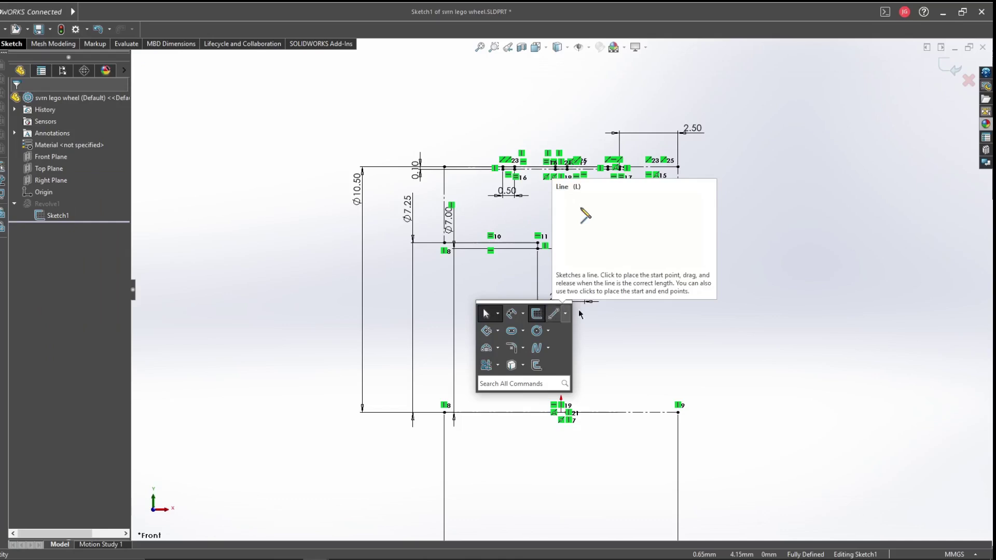
pyautogui.click(611, 317)
pyautogui.scroll(-2, 437, 214)
pyautogui.click(447, 238)
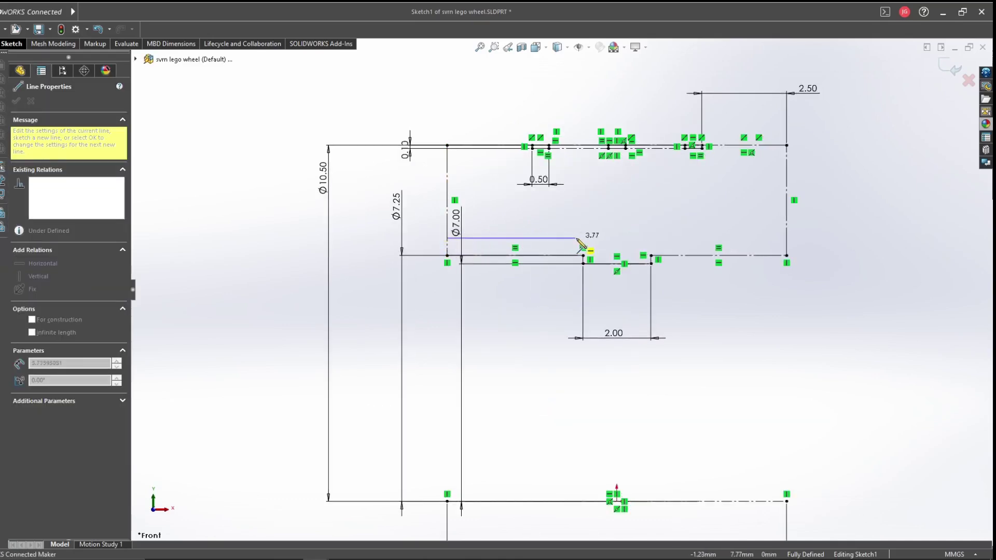
pyautogui.click(577, 239)
pyautogui.click(577, 269)
pyautogui.click(658, 269)
pyautogui.click(658, 238)
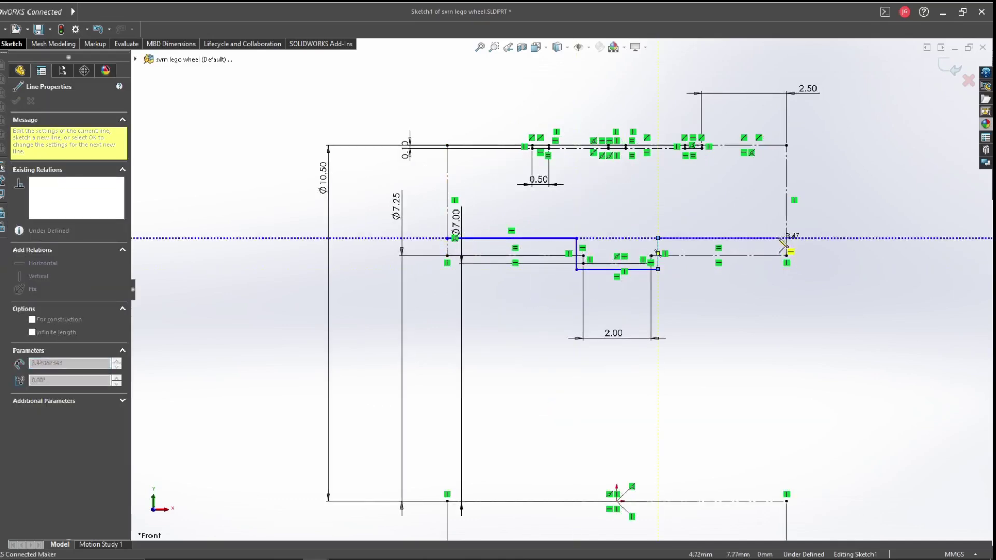
pyautogui.click(787, 238)
pyautogui.press('Escape')
# Step: Sketch a flange about 0.6 mm high and wide beyond the tyre's side, continuing down to the centreline and back along it
pyautogui.press('s')
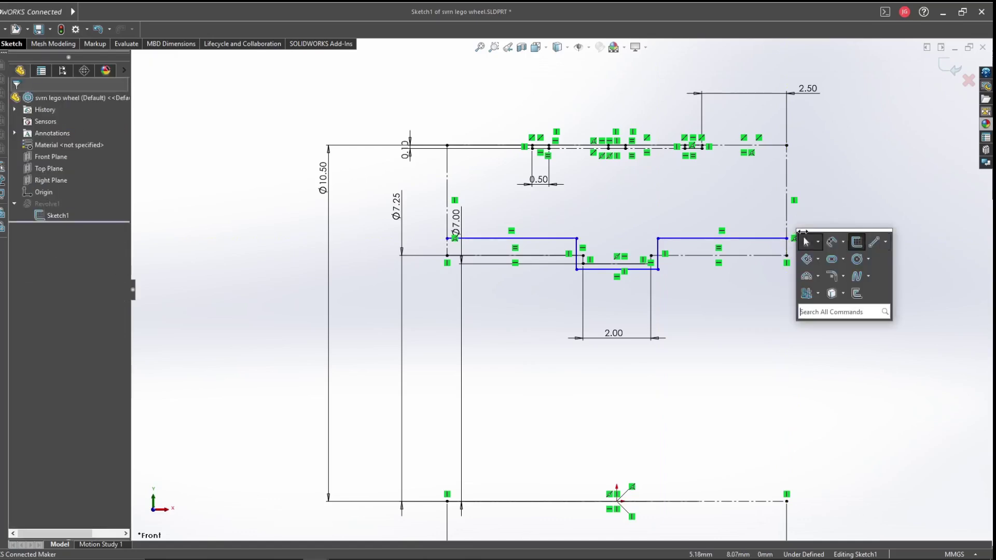
pyautogui.click(875, 242)
pyautogui.click(788, 239)
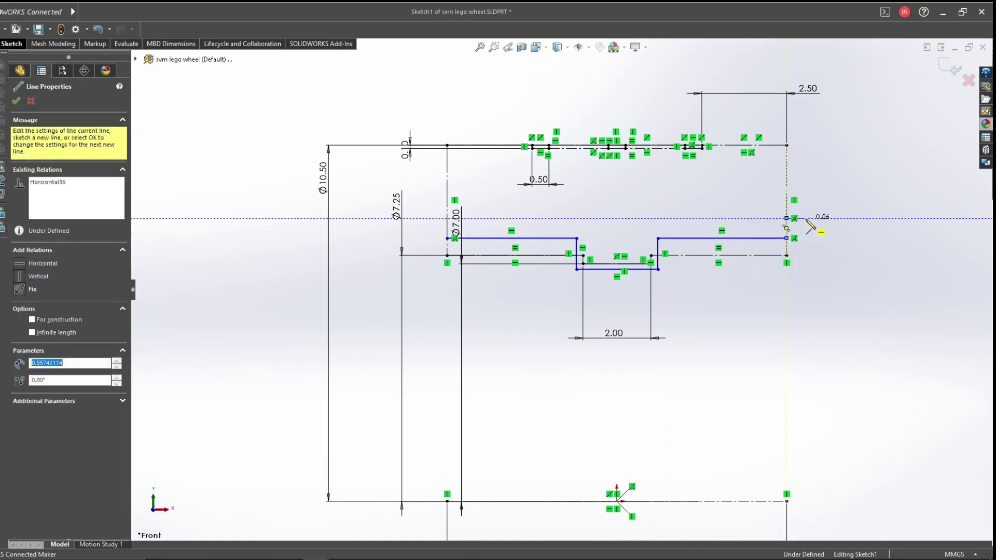
pyautogui.click(787, 219)
pyautogui.click(806, 219)
pyautogui.click(806, 501)
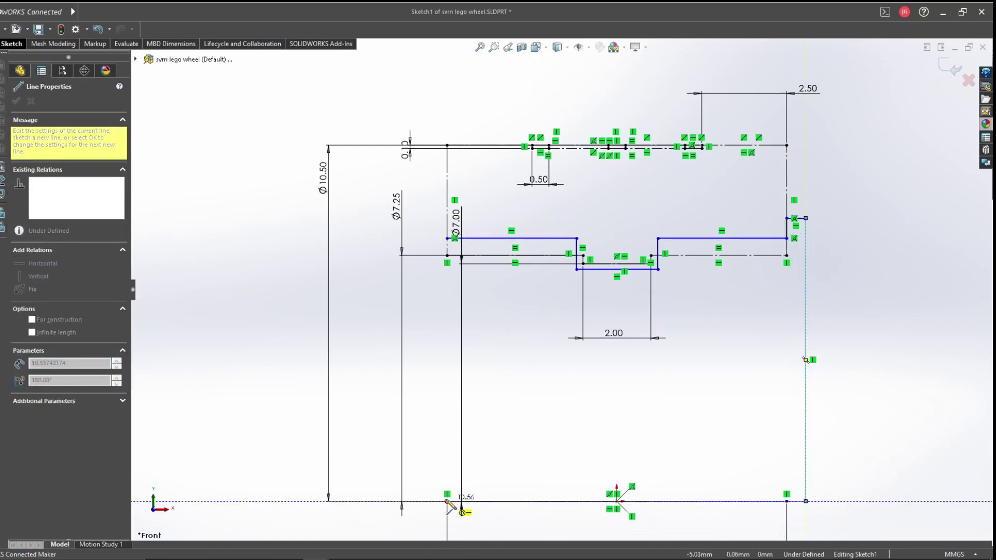
pyautogui.click(592, 501)
pyautogui.press('Escape')
# Step: Sketch an arc from the axis line's free end to the tyre's inner corner and close the profile with a short vertical line
pyautogui.press('s')
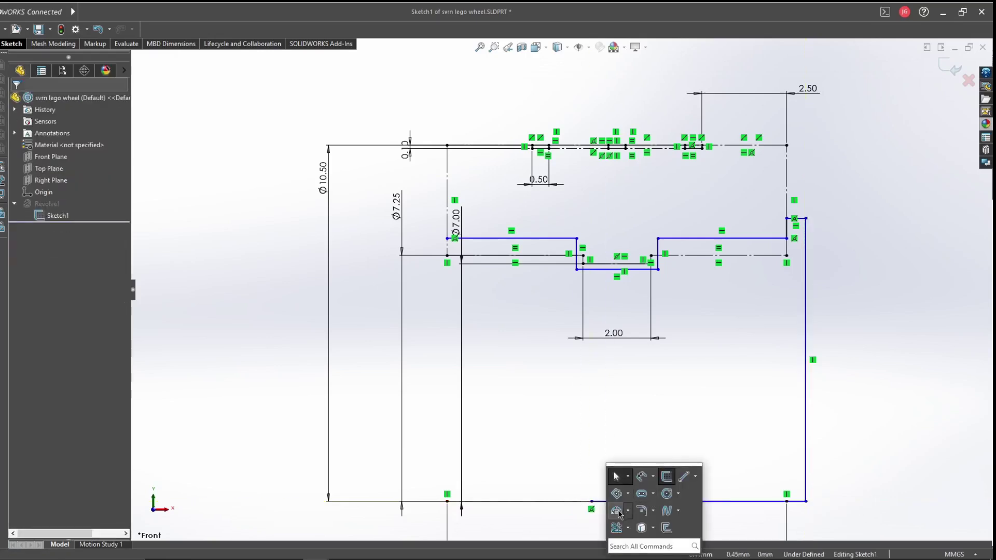
pyautogui.click(617, 511)
pyautogui.click(579, 449)
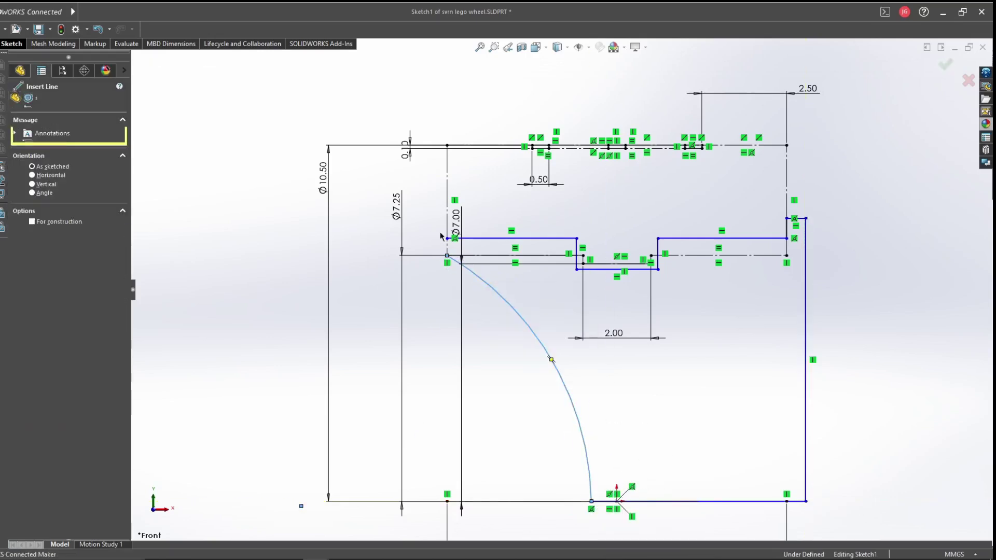
pyautogui.press('Escape')
# Step: Dimension the gap between the groove's left wall and the construction rib as 0.1 mm
pyautogui.press('s')
pyautogui.click(662, 308)
pyautogui.scroll(-4, 598, 256)
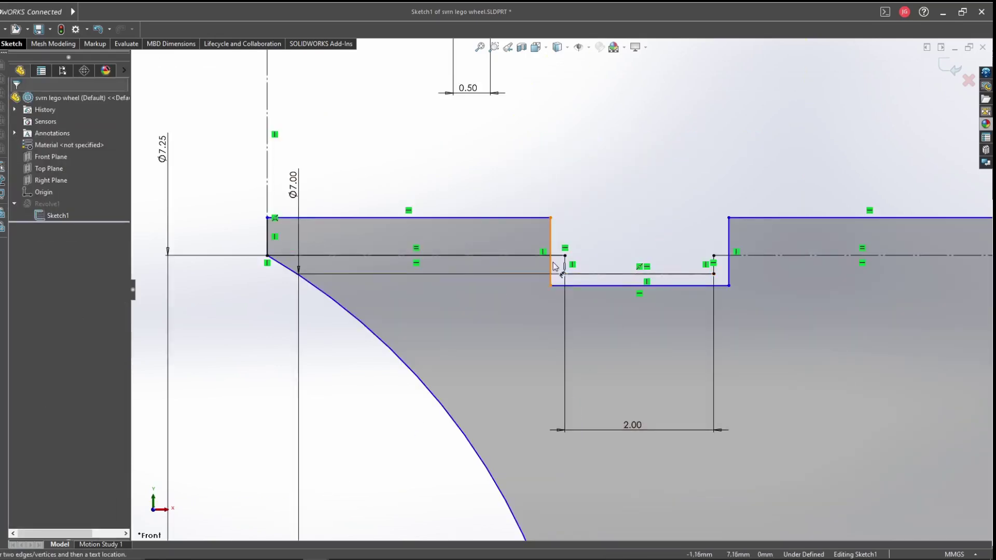
pyautogui.click(552, 262)
pyautogui.click(515, 182)
pyautogui.write('0.10mm')
pyautogui.press('Return')
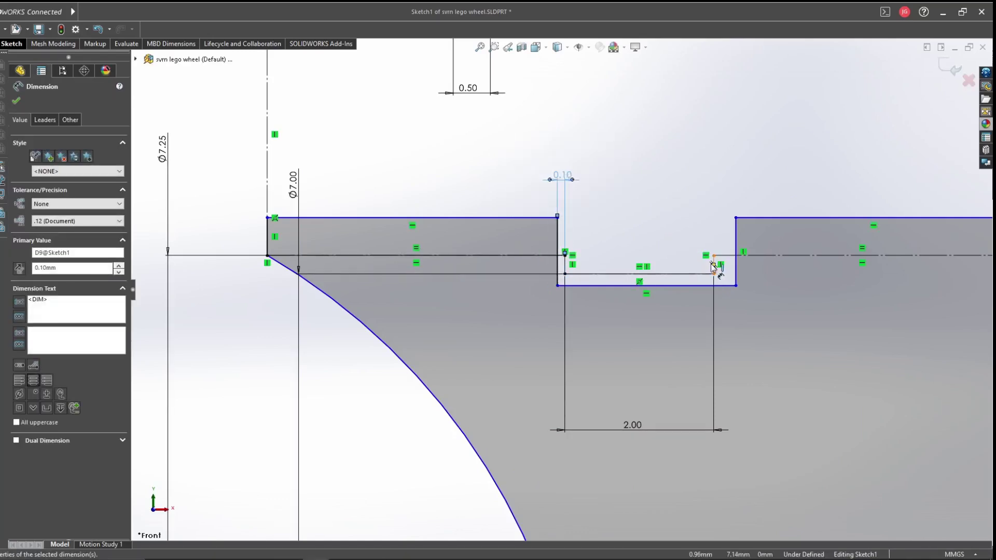
# Step: Dimension the gap between the groove's right wall and the construction rib as 0.1 mm
pyautogui.scroll(-4, 718, 262)
pyautogui.click(693, 283)
pyautogui.click(741, 284)
pyautogui.click(787, 291)
pyautogui.write('0.1')
pyautogui.press('Return')
# Step: Dimension the gap between the groove's floor and the rib as 0.1 mm and the profile's short left edge as 0.5 mm
pyautogui.click(545, 306)
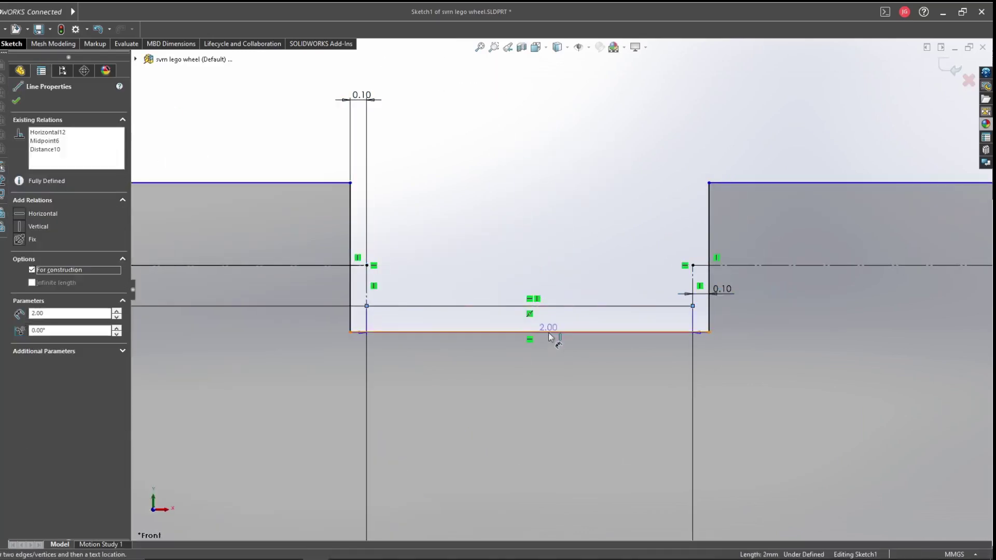
pyautogui.click(548, 333)
pyautogui.click(537, 350)
pyautogui.write('0.1')
pyautogui.press('Return')
pyautogui.scroll(3, 629, 267)
pyautogui.click(597, 311)
pyautogui.click(630, 266)
pyautogui.click(323, 283)
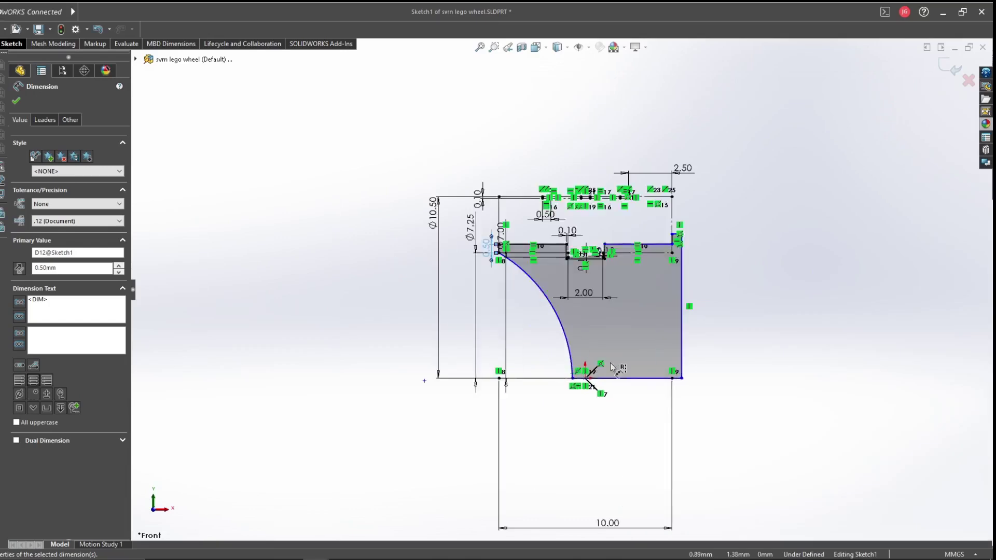
pyautogui.scroll(-3, 720, 190)
# Step: Align the groove's two upper corners horizontally and dimension the flange's height as 0.5 mm
pyautogui.press('Escape')
pyautogui.click(440, 289)
pyautogui.keyDown('ctrl'); pyautogui.click(510, 290); pyautogui.keyUp('ctrl')
pyautogui.click(546, 243)
pyautogui.moveTo(546, 242); pyautogui.dragTo(546, 212, button='right')
pyautogui.click(634, 279)
pyautogui.click(738, 277)
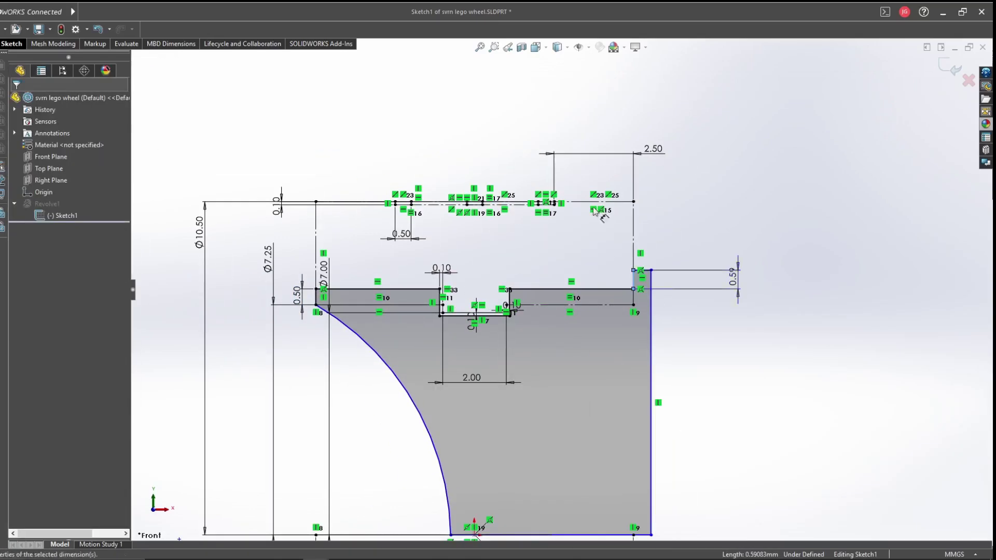
pyautogui.write('0.5')
pyautogui.press('Return')
# Step: Dimension the flange's width as 0.6 mm and the profile line along the axis as 6 mm
pyautogui.scroll(-2, 892, 247)
pyautogui.click(522, 285)
pyautogui.click(552, 248)
pyautogui.write('0.6')
pyautogui.press('Return')
pyautogui.scroll(6, 562, 294)
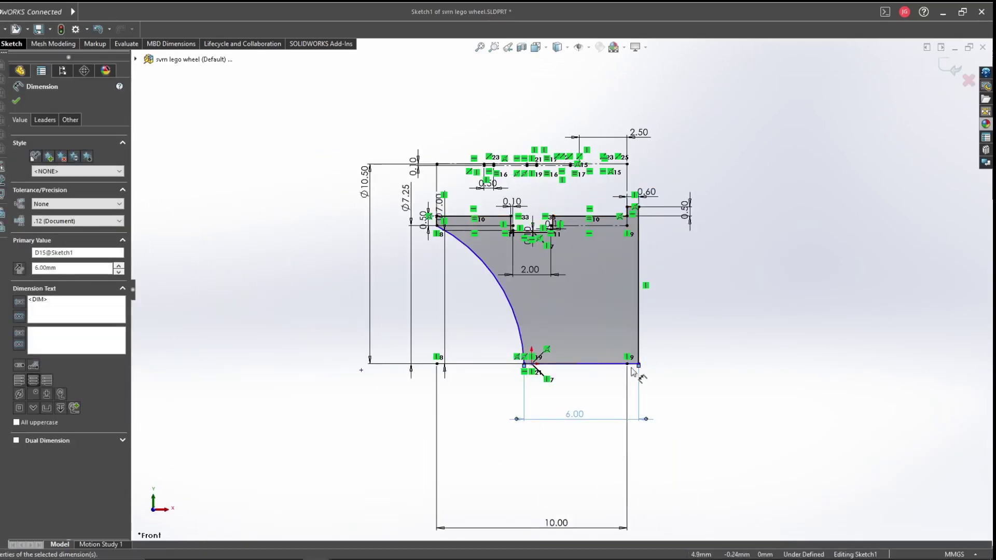
# Step: Sketch a short vertical line down from the arc's end on the axis and make it tangent to the arc
pyautogui.press('Escape')
pyautogui.click(631, 364)
pyautogui.click(643, 319)
pyautogui.click(508, 300)
pyautogui.moveTo(630, 403)
pyautogui.mouseDown(button='right')
pyautogui.moveTo(631, 353)
pyautogui.moveTo(566, 390)
pyautogui.mouseUp(button='right')
pyautogui.moveTo(524, 364); pyautogui.dragTo(525, 392)
pyautogui.press('Escape')
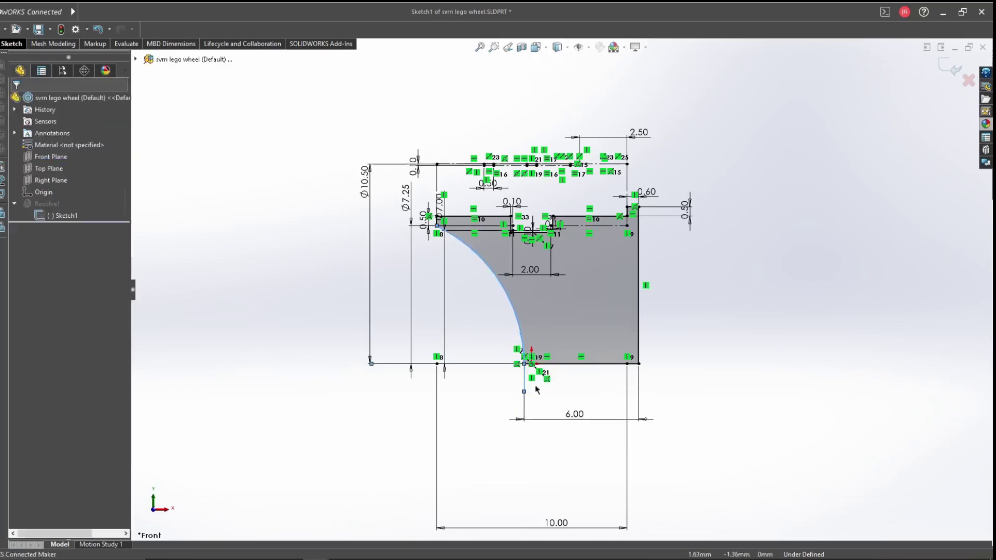
# Step: Dimension the short vertical line as 1 mm and exit the sketch to rebuild the revolved wheel
pyautogui.moveTo(537, 390); pyautogui.dragTo(537, 353, button='right')
pyautogui.click(524, 381)
pyautogui.click(511, 388)
pyautogui.write('1')
pyautogui.press('Return')
pyautogui.click(945, 67)
# Step: Start a chamfer and select the circular edges on both sides of the wheel's groove
pyautogui.moveTo(665, 258)
pyautogui.mouseDown(button='middle')
pyautogui.moveTo(725, 268)
pyautogui.moveTo(660, 305)
pyautogui.moveTo(480, 318)
pyautogui.moveTo(656, 434)
pyautogui.moveTo(558, 310)
pyautogui.moveTo(493, 282)
pyautogui.mouseUp(button='middle')
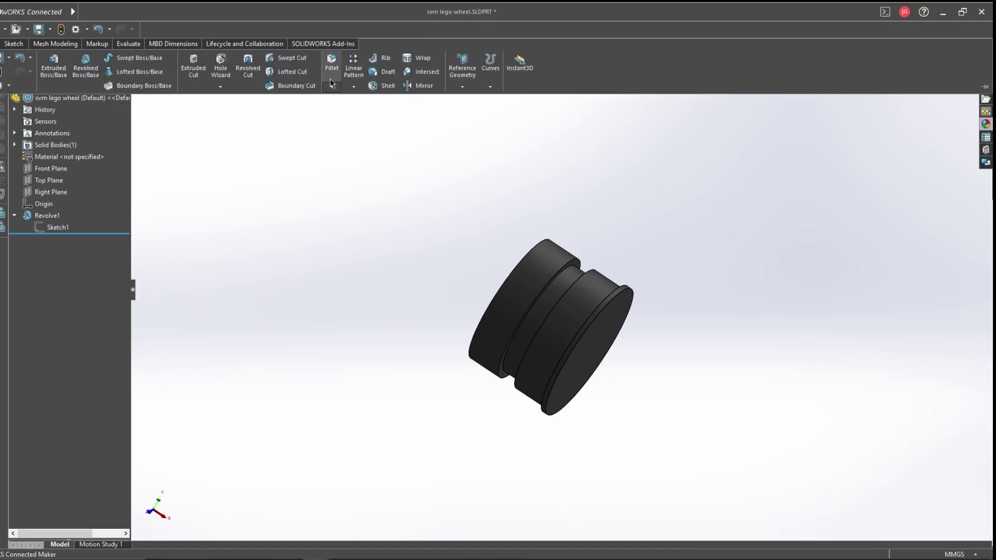
pyautogui.click(331, 86)
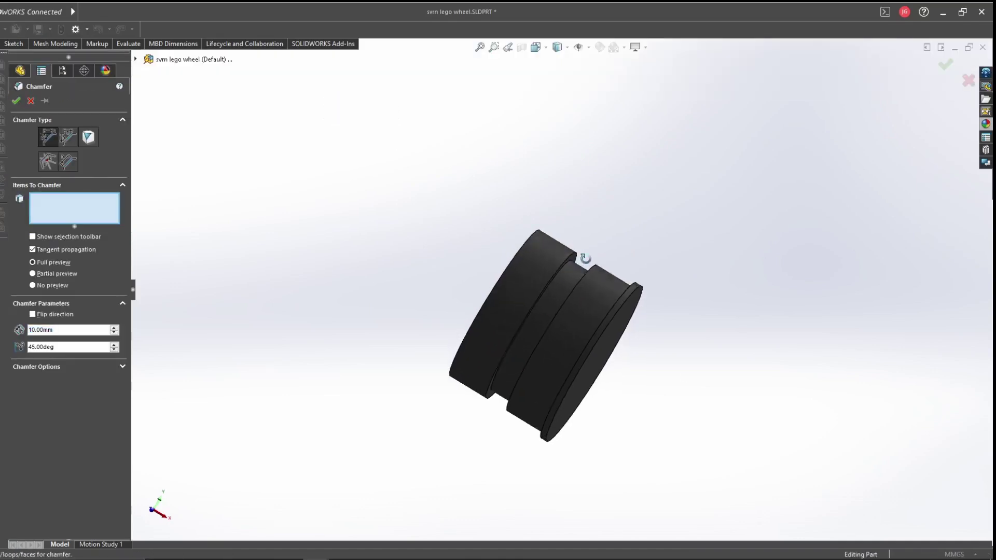
pyautogui.click(597, 280)
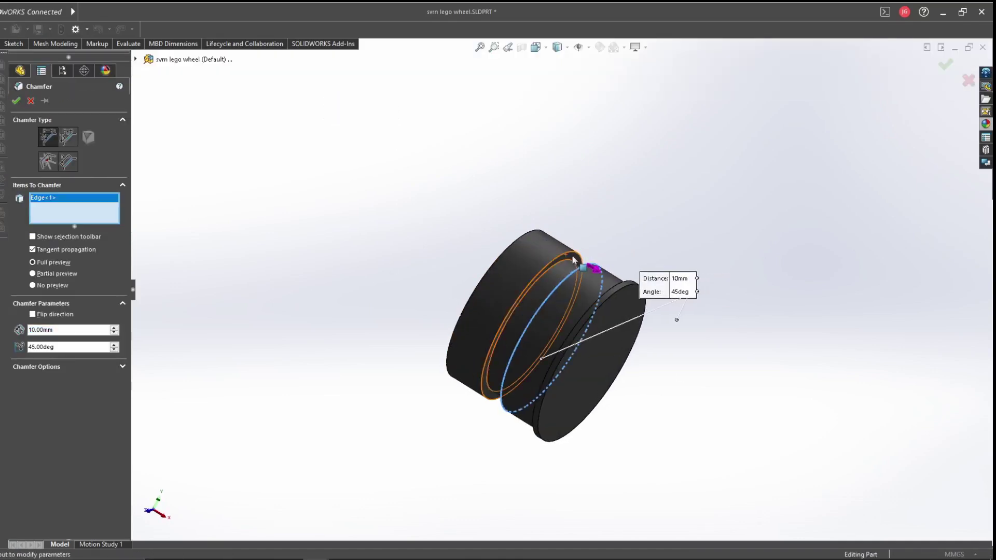
pyautogui.click(572, 271)
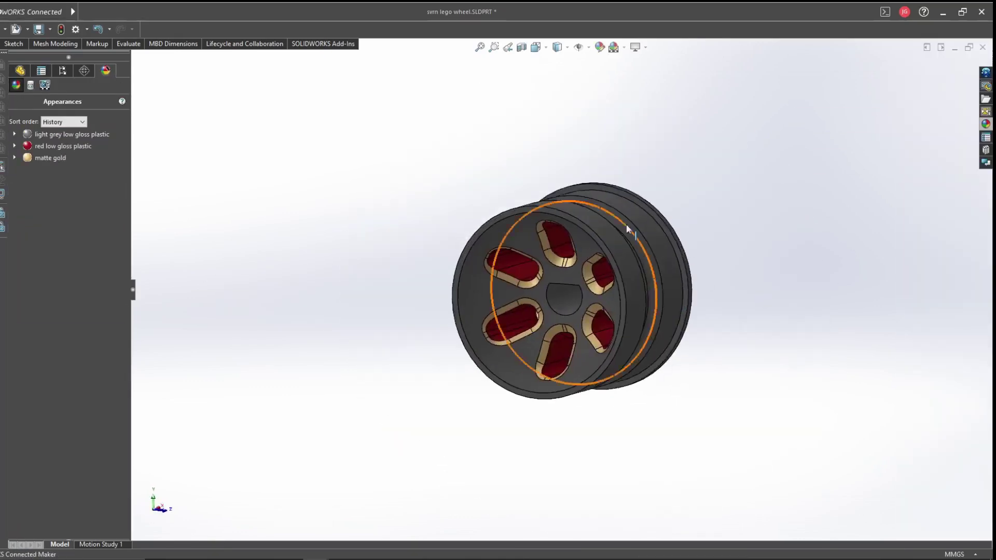
# Step: Save the wheel part and create a new assembly with svrn lego wheel placed at the origin
pyautogui.hotkey('ctrl', 's')
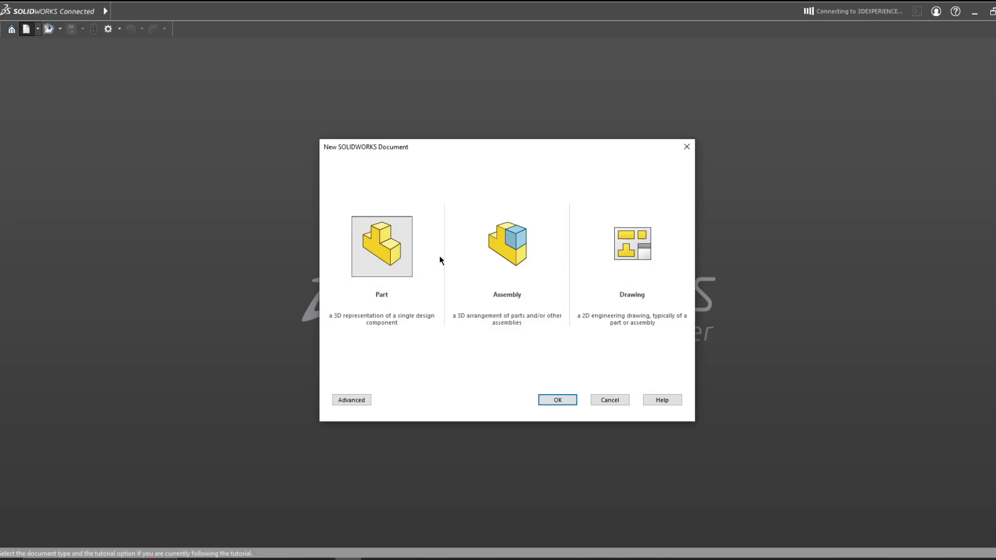
pyautogui.doubleClick(502, 256)
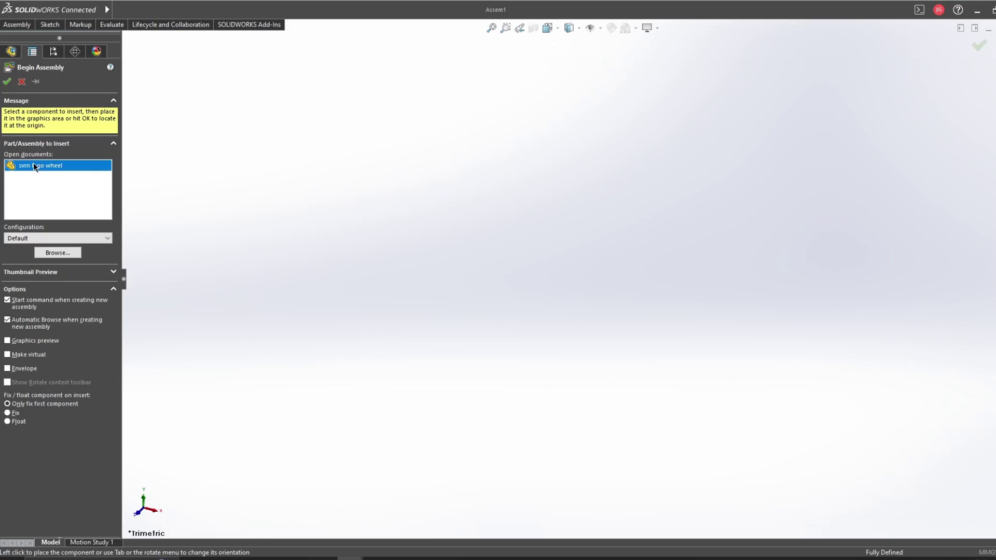
pyautogui.click(169, 89)
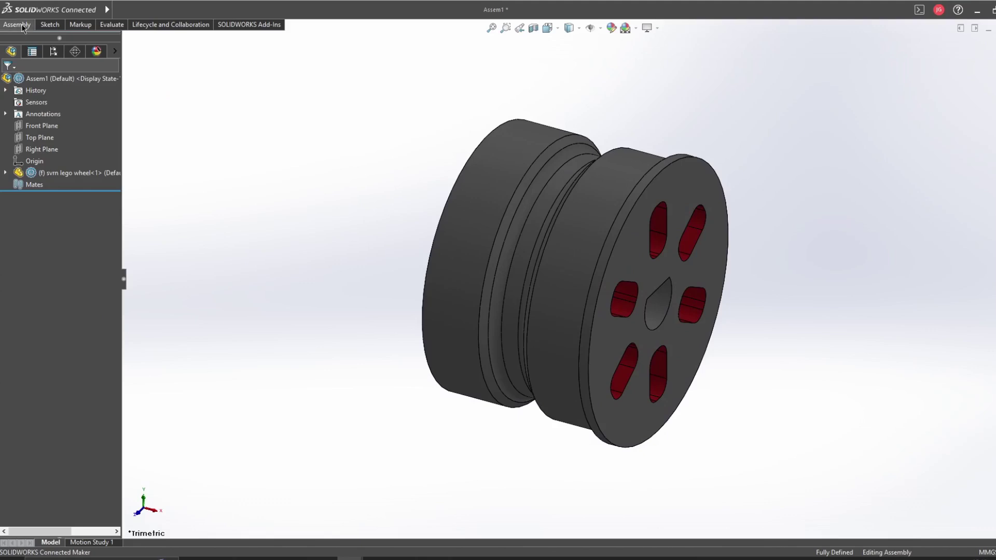
# Step: Insert the svrn lego tyre part at the assembly's origin so it sits around the wheel
pyautogui.click(22, 27)
pyautogui.click(129, 49)
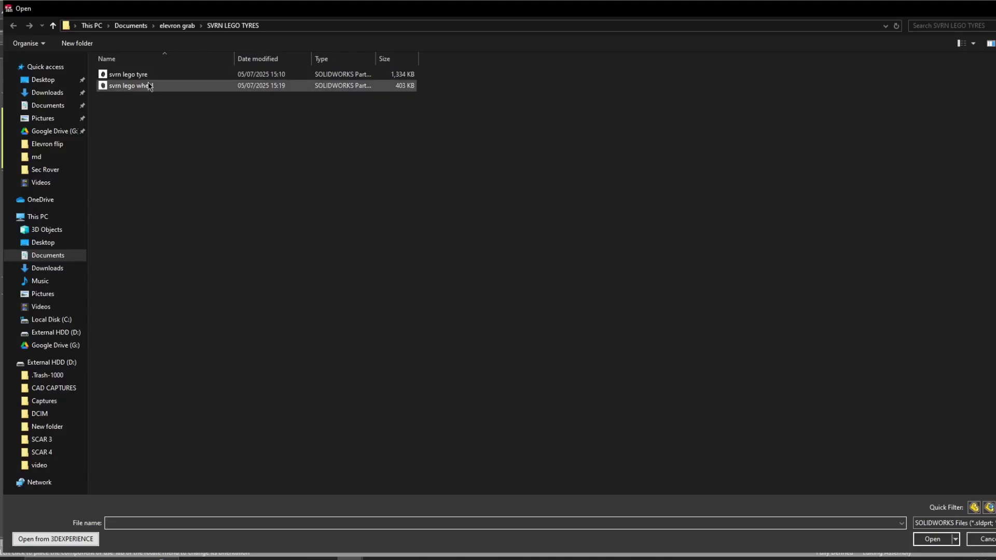
pyautogui.doubleClick(149, 86)
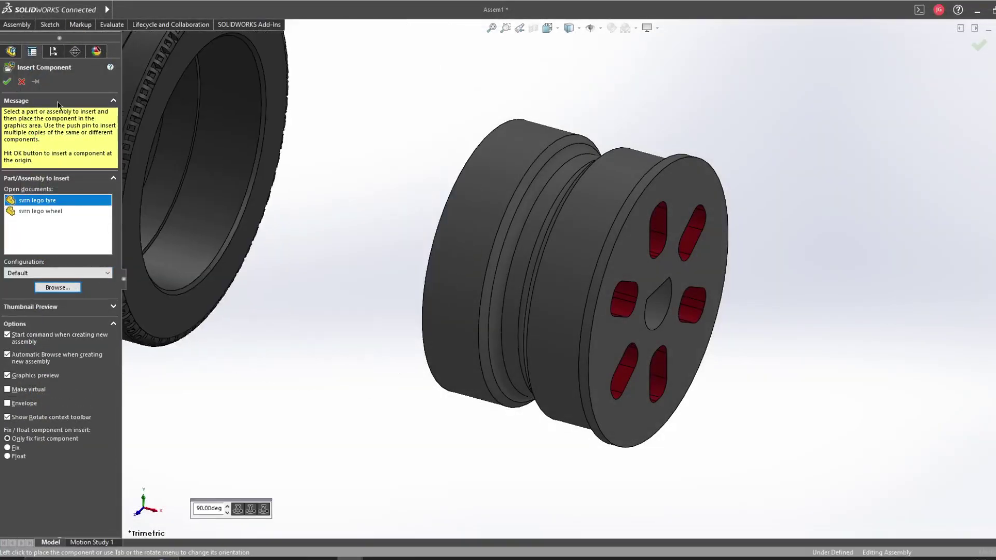
pyautogui.click(7, 82)
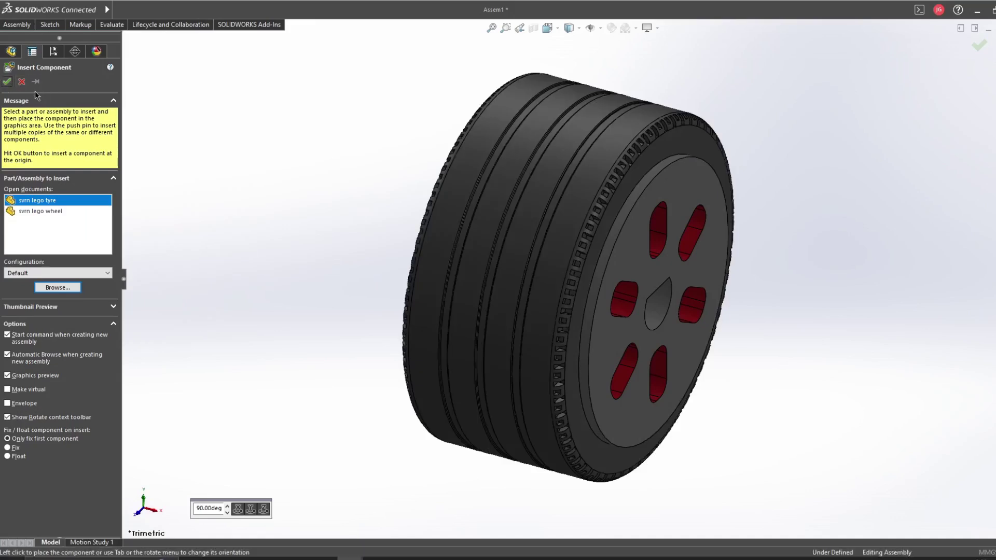
pyautogui.scroll(5, 416, 206)
pyautogui.moveTo(456, 240); pyautogui.dragTo(629, 322, button='middle')
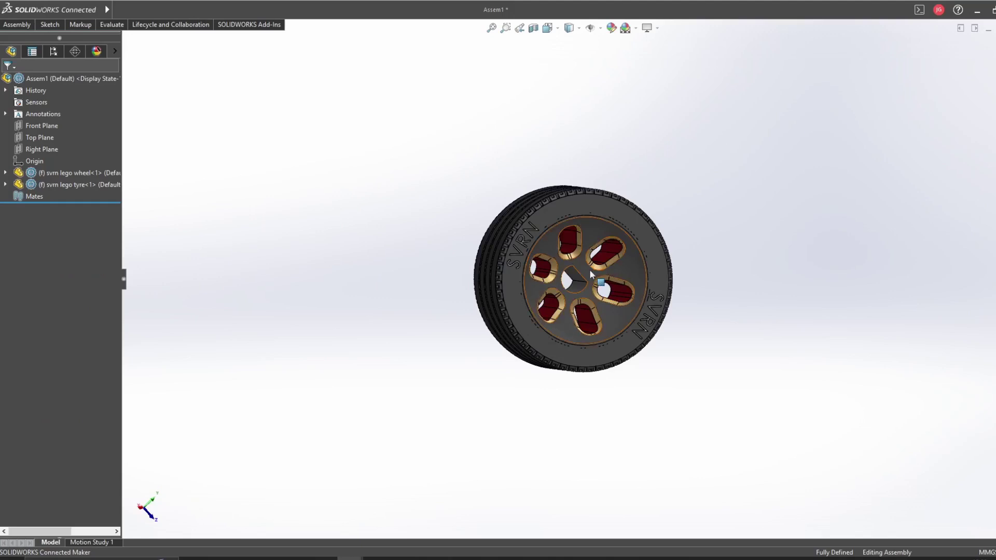
# Step: Inspect the tyre and wheel assembly from several angles
pyautogui.scroll(-3, 588, 270)
pyautogui.scroll(5, 581, 285)
pyautogui.moveTo(581, 293); pyautogui.dragTo(565, 427, button='middle')
pyautogui.scroll(-3, 646, 231)
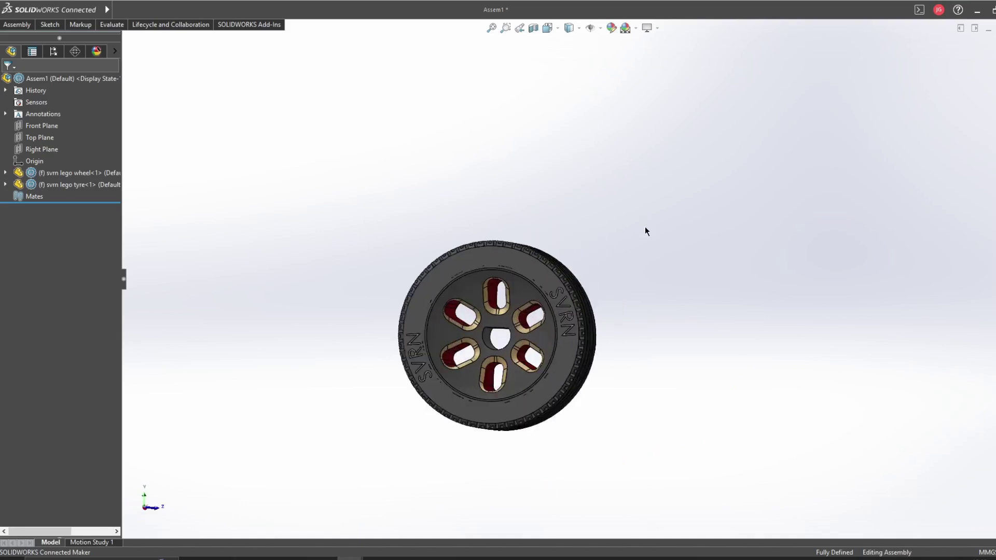
pyautogui.moveTo(646, 228); pyautogui.dragTo(650, 306, button='middle')
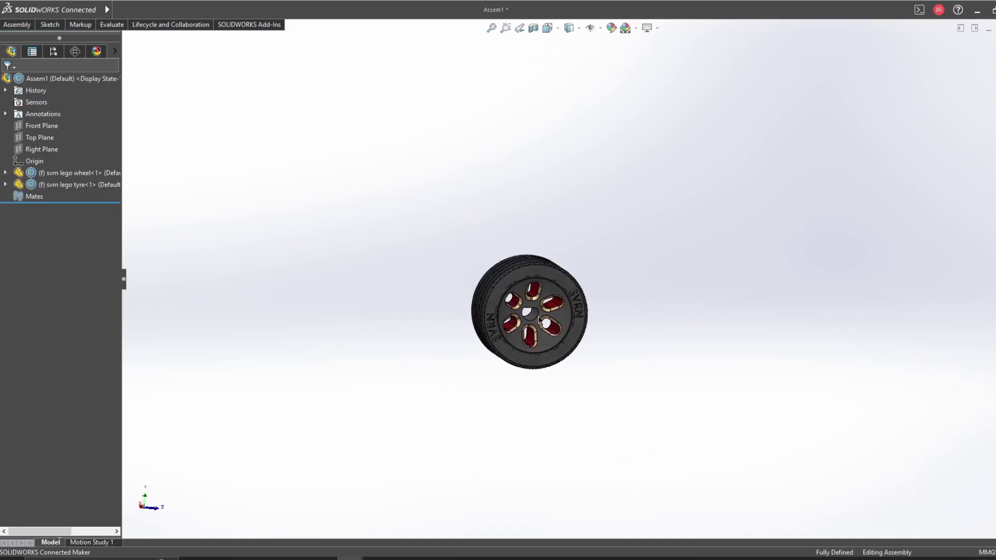
pyautogui.scroll(-5, 504, 293)
pyautogui.moveTo(503, 293); pyautogui.dragTo(514, 311, button='middle')
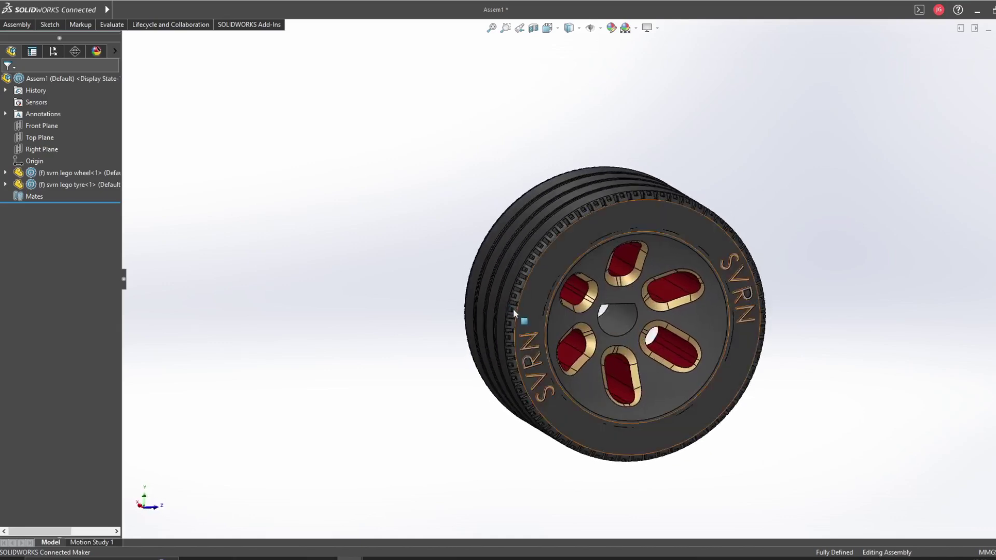
pyautogui.scroll(5, 525, 259)
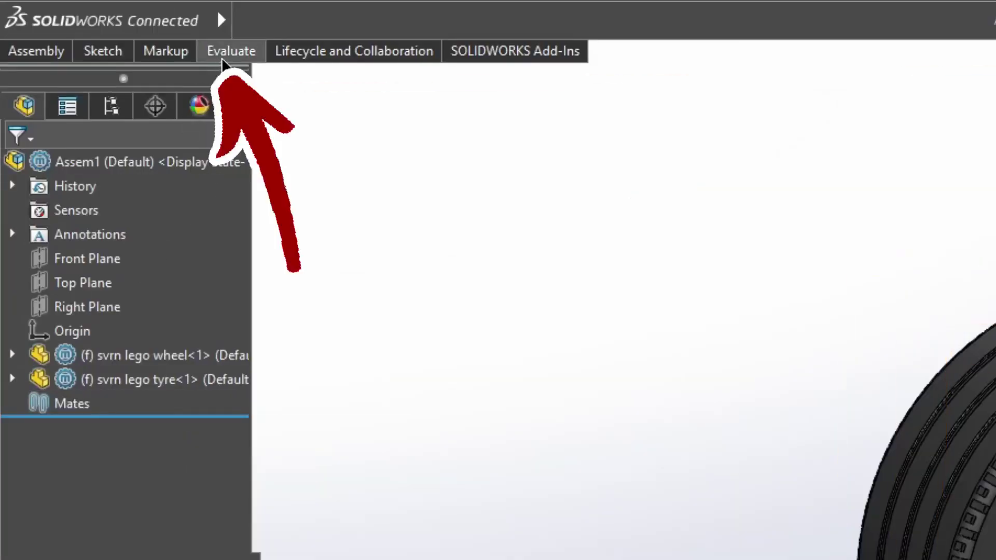
# Step: Run Interference Detection on the whole assembly and examine the overlaps between tyre and wheel
pyautogui.click(111, 24)
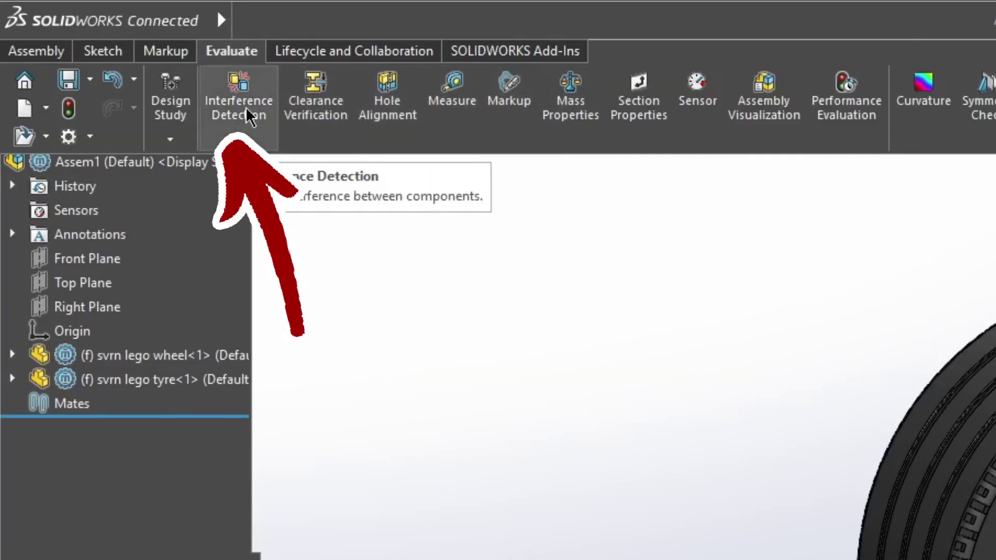
pyautogui.click(248, 117)
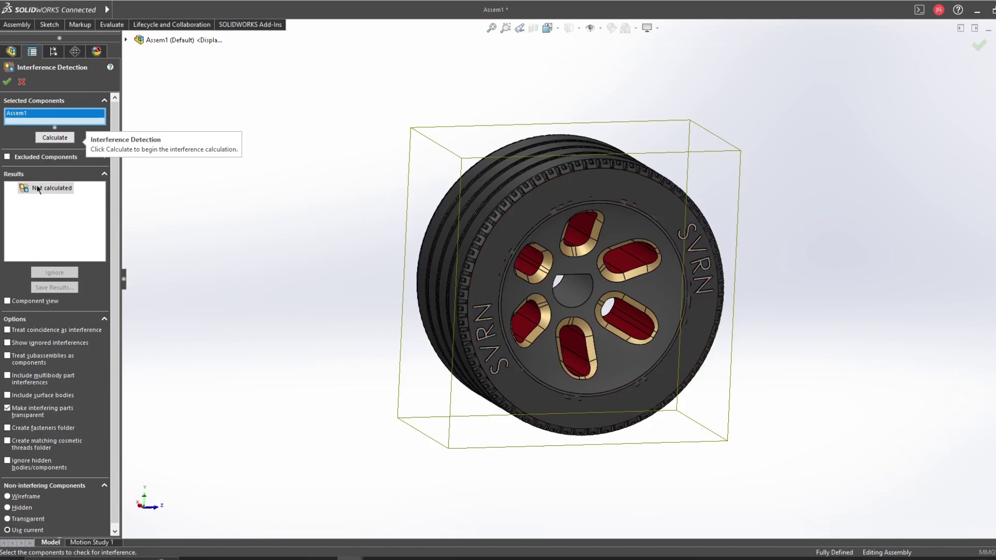
pyautogui.click(52, 138)
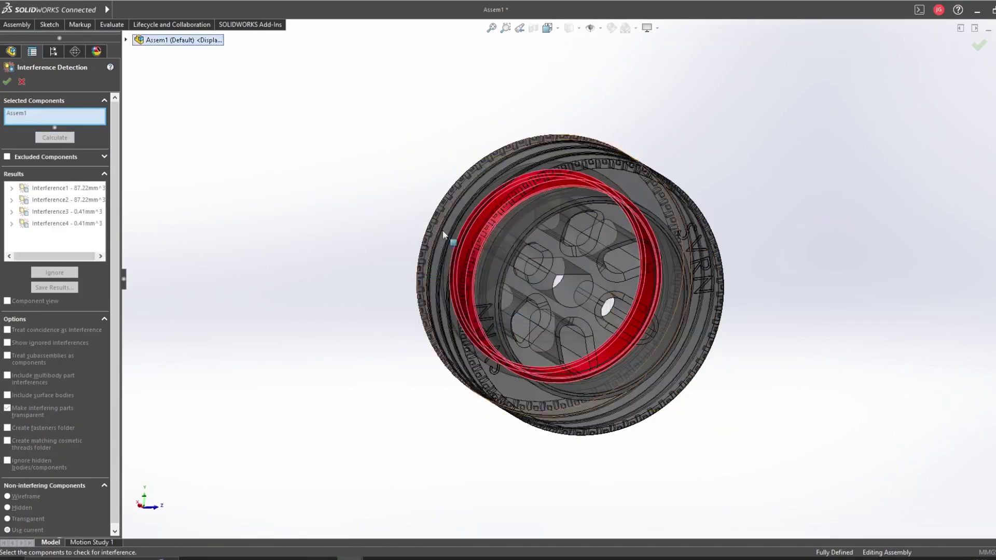
pyautogui.moveTo(521, 253); pyautogui.dragTo(428, 207, button='middle')
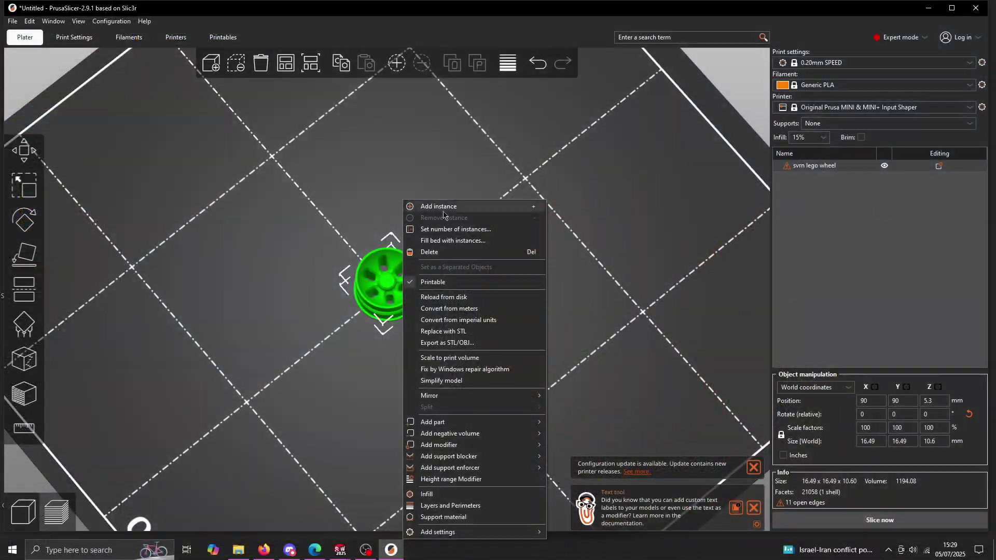
pyautogui.click(415, 205)
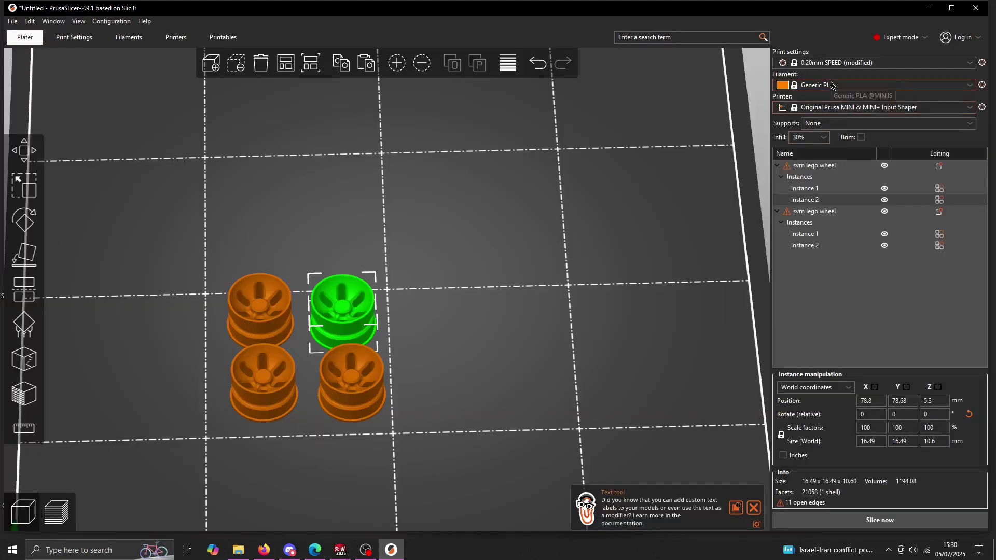
# Step: Switch to PrusaSlicer, slice the four svrn lego wheel copies and inspect the print preview
pyautogui.click(880, 519)
pyautogui.moveTo(410, 280); pyautogui.dragTo(399, 300)
pyautogui.moveTo(746, 83); pyautogui.dragTo(721, 285)
pyautogui.scroll(8, 387, 289)
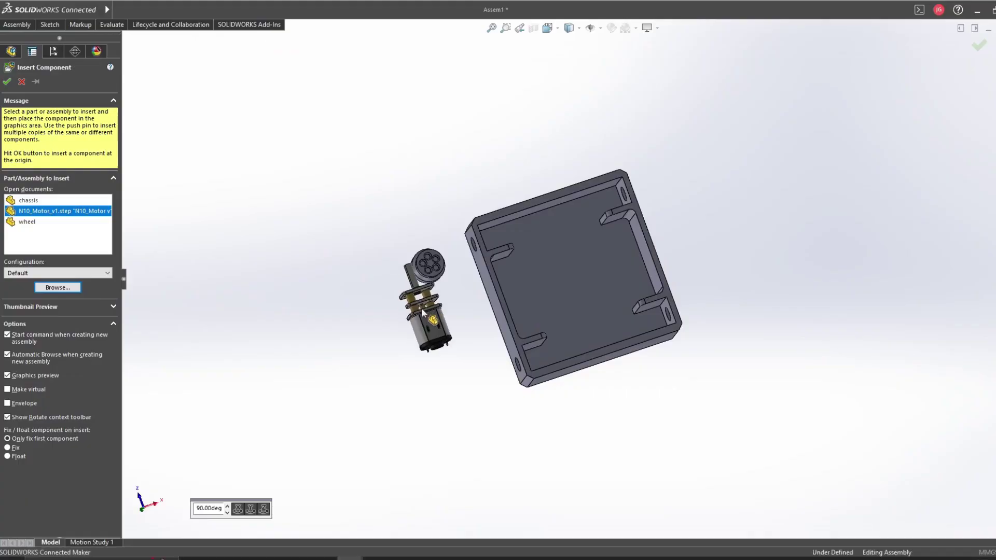
# Step: Finish inserting components in the SOLIDWORKS chassis assembly and move the N10 motor clear of the wheel
pyautogui.press('Escape')
pyautogui.scroll(-5, 434, 279)
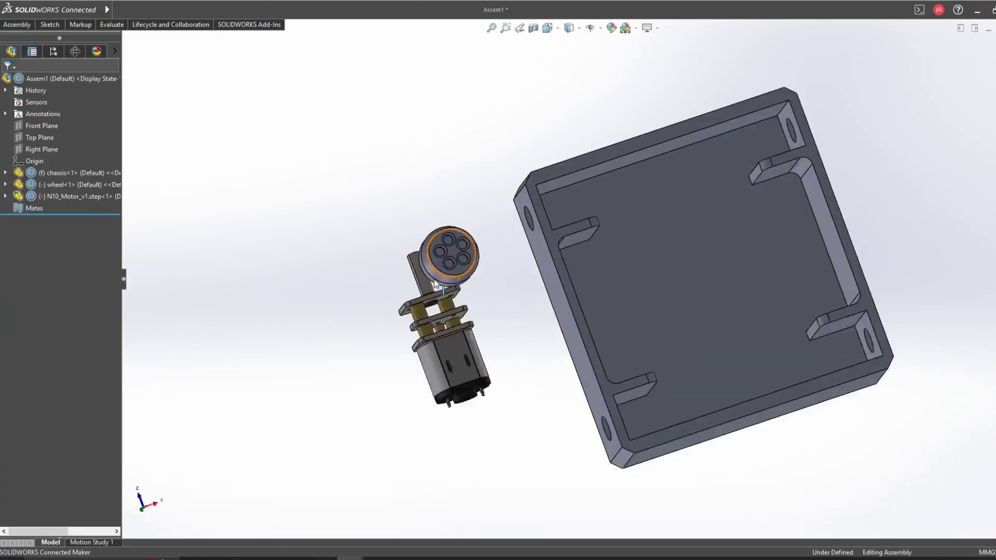
pyautogui.moveTo(450, 282); pyautogui.dragTo(445, 289, button='middle')
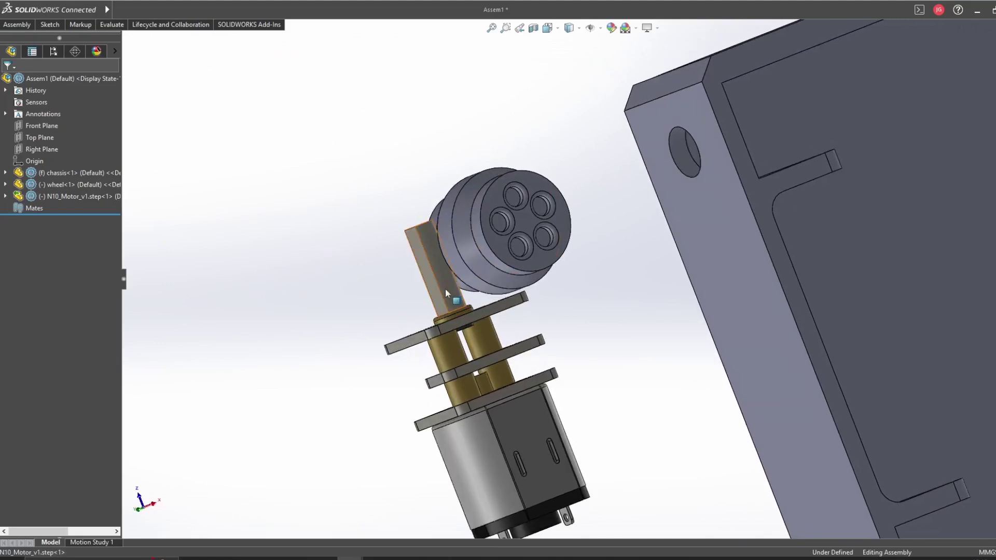
pyautogui.click(449, 292)
pyautogui.scroll(4, 557, 288)
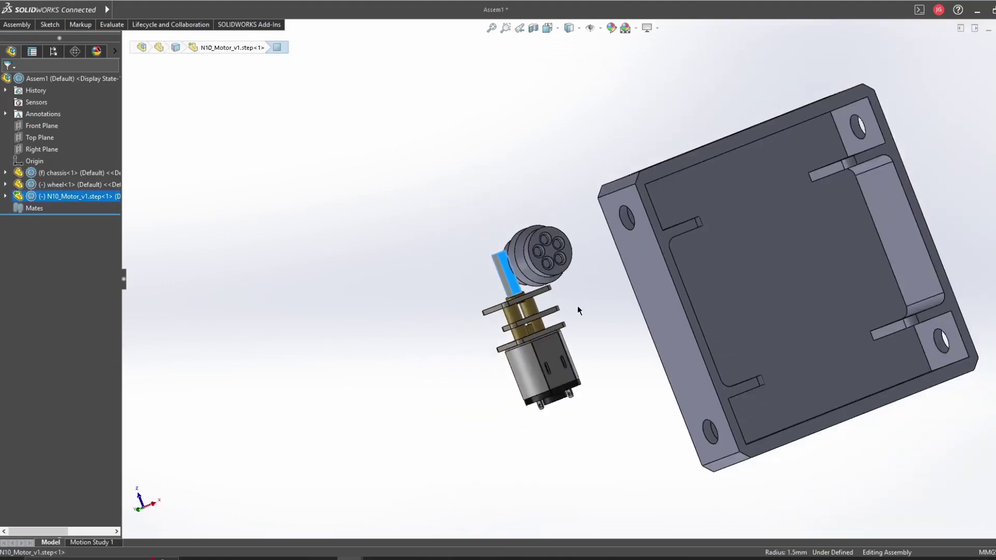
pyautogui.moveTo(553, 360); pyautogui.dragTo(515, 158)
pyautogui.click(485, 172)
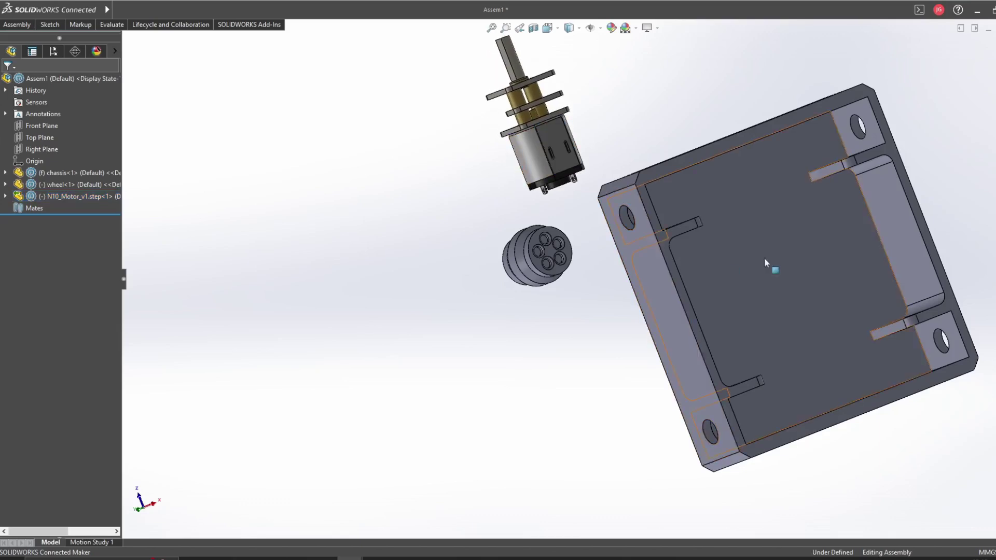
pyautogui.scroll(-3, 778, 254)
pyautogui.scroll(3, 778, 254)
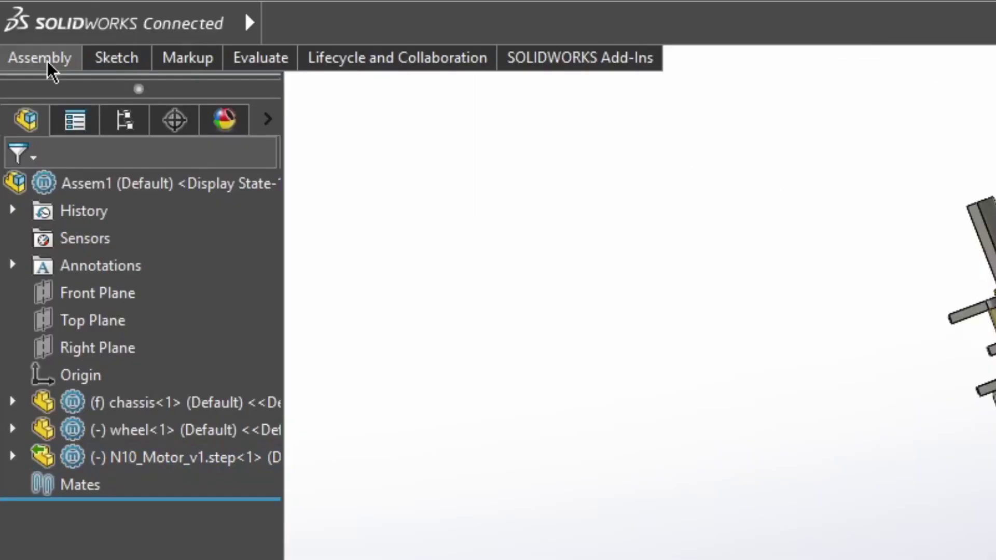
# Step: Mate the motor shaft concentric with the chassis corner hole, flipping the alignment so the motor body sits inside
pyautogui.click(20, 27)
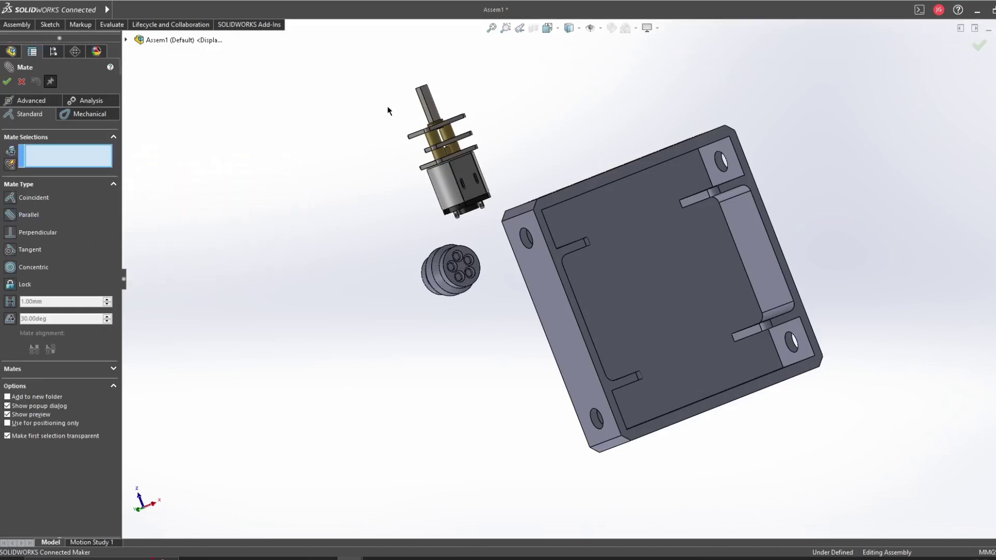
pyautogui.moveTo(430, 117); pyautogui.dragTo(504, 204, button='middle')
pyautogui.click(428, 145)
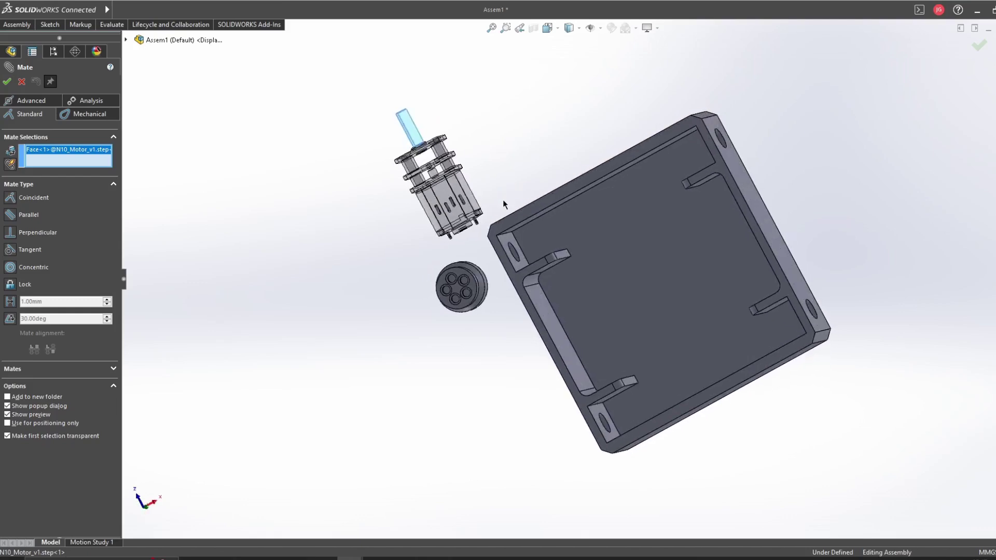
pyautogui.click(515, 252)
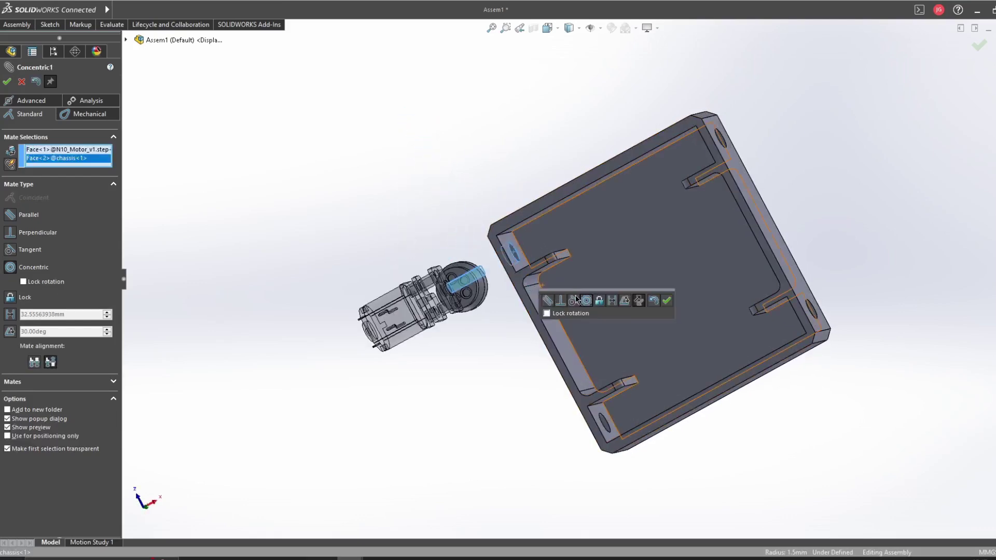
pyautogui.click(638, 302)
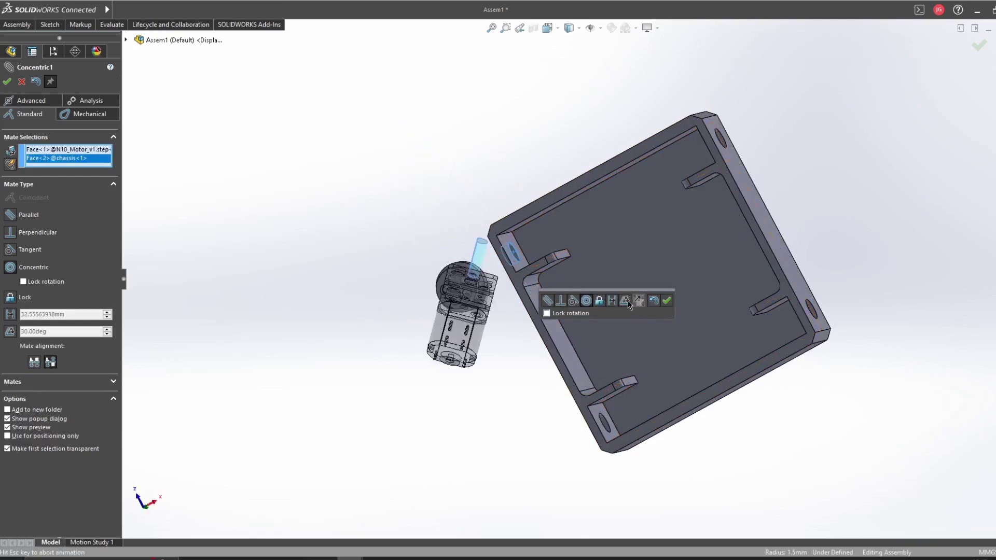
pyautogui.click(667, 300)
# Step: Add a parallel mate between the side face of the motor's front gearbox plate and the adjacent inner chassis wall
pyautogui.scroll(-4, 581, 265)
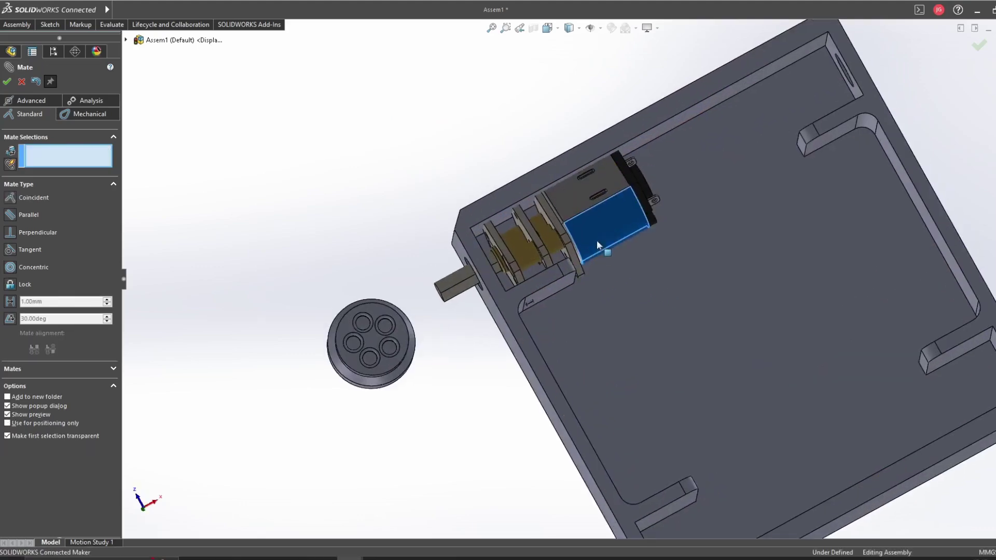
pyautogui.click(593, 220)
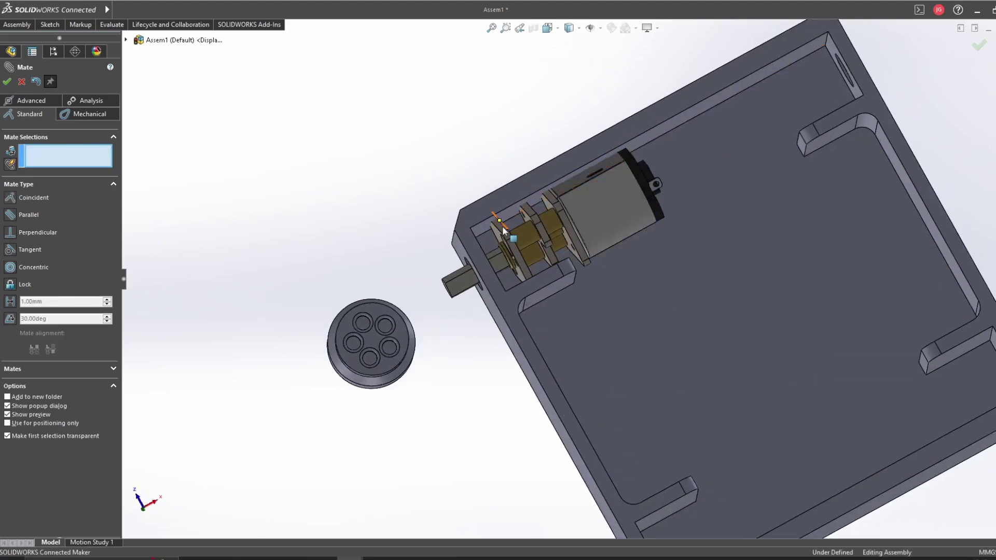
pyautogui.moveTo(502, 228); pyautogui.dragTo(486, 214, button='middle')
pyautogui.click(478, 217)
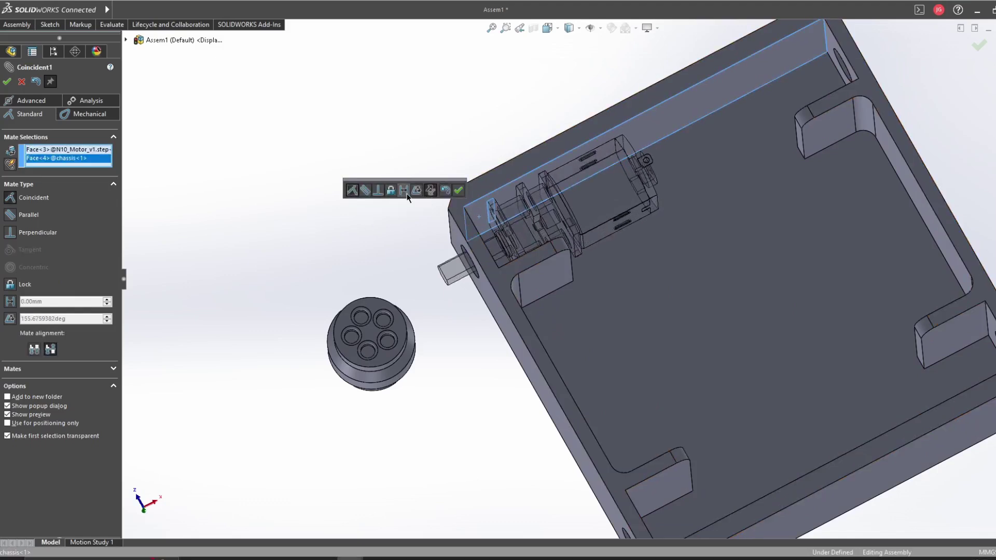
pyautogui.click(366, 191)
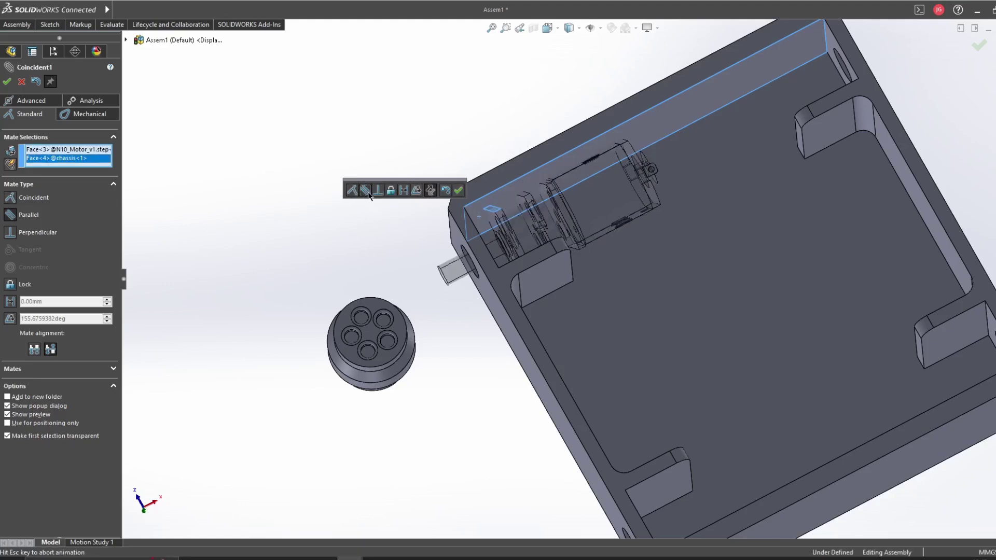
pyautogui.click(459, 192)
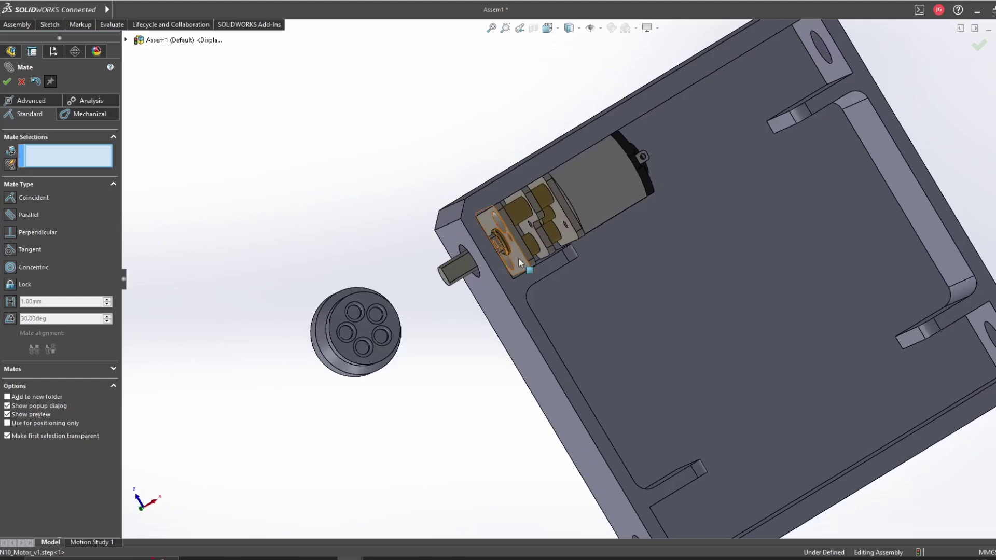
# Step: Mate the front face of the motor's gearbox plate coincident with the inner chassis wall around the shaft hole
pyautogui.click(518, 257)
pyautogui.click(470, 282)
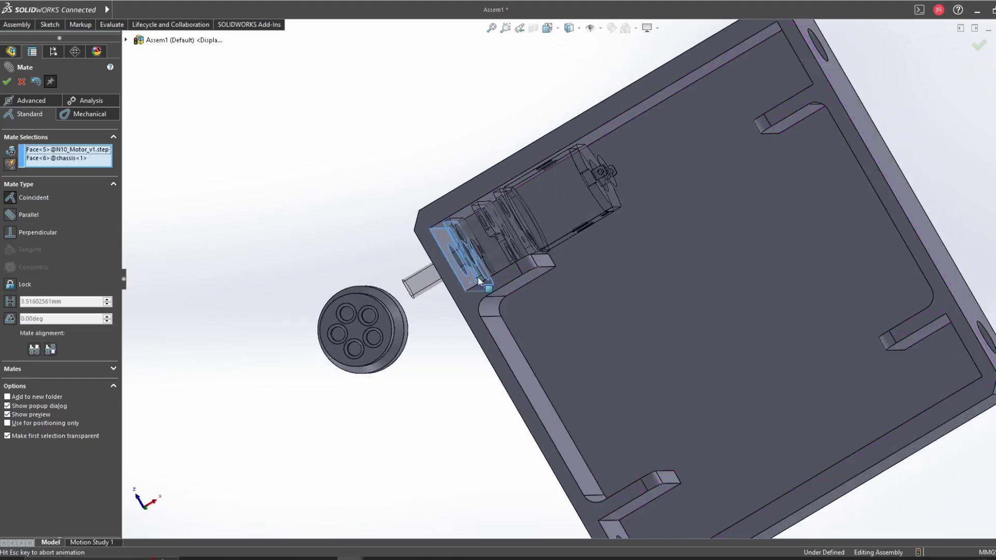
pyautogui.click(473, 298)
# Step: Mate the wheel's bore concentric with the motor shaft
pyautogui.moveTo(465, 301); pyautogui.dragTo(576, 208, button='middle')
pyautogui.moveTo(338, 374); pyautogui.dragTo(410, 363, button='middle')
pyautogui.click(288, 363)
pyautogui.moveTo(288, 362); pyautogui.dragTo(225, 376, button='middle')
pyautogui.click(261, 354)
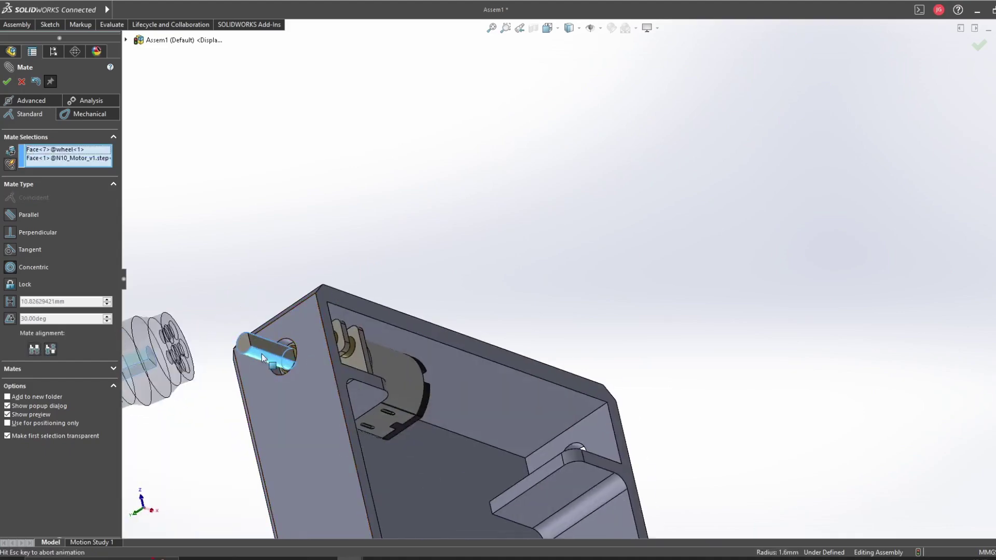
pyautogui.click(273, 375)
# Step: Seat the wheel on the motor shaft against the chassis's outer side and finish the mates
pyautogui.moveTo(284, 365); pyautogui.dragTo(349, 362, button='middle')
pyautogui.click(184, 301)
pyautogui.click(359, 378)
pyautogui.click(383, 409)
pyautogui.moveTo(416, 402); pyautogui.dragTo(377, 407, button='middle')
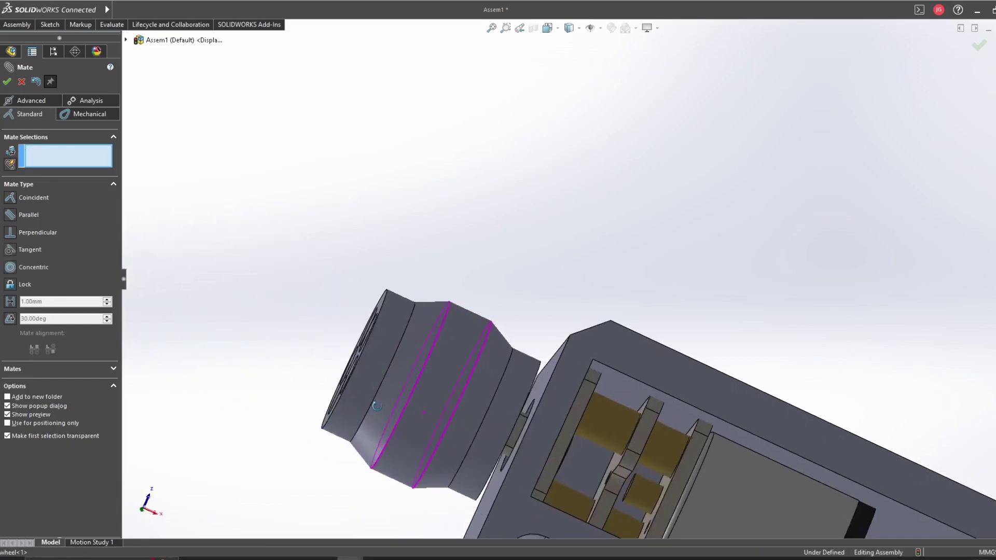
pyautogui.scroll(1, 377, 407)
pyautogui.click(7, 81)
# Step: Apply a black appearance to the chassis and to the wheel
pyautogui.scroll(7, 691, 481)
pyautogui.moveTo(691, 481); pyautogui.dragTo(726, 291, button='middle')
pyautogui.scroll(-5, 578, 325)
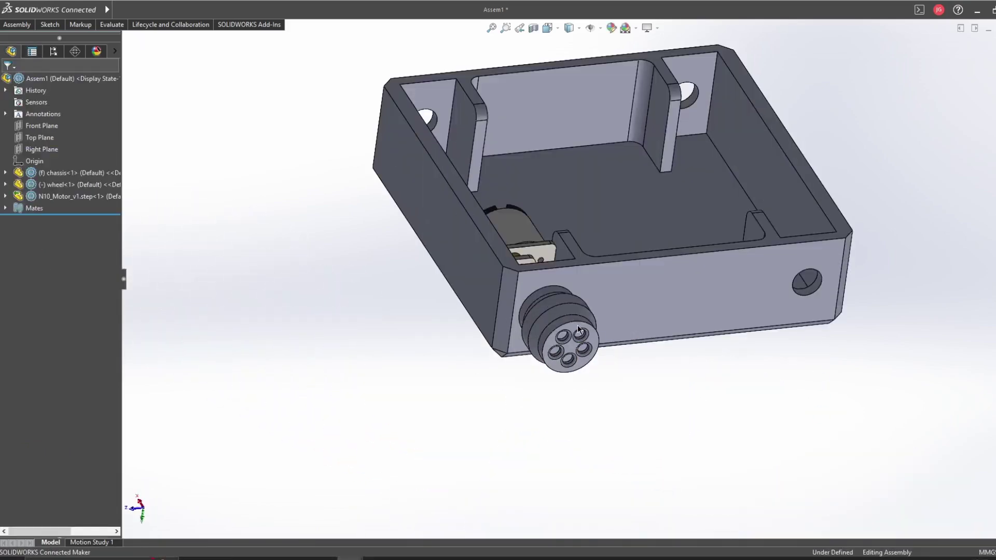
pyautogui.moveTo(489, 321); pyautogui.dragTo(604, 295, button='middle')
pyautogui.scroll(2, 604, 294)
pyautogui.click(993, 104)
pyautogui.moveTo(970, 291); pyautogui.dragTo(607, 425)
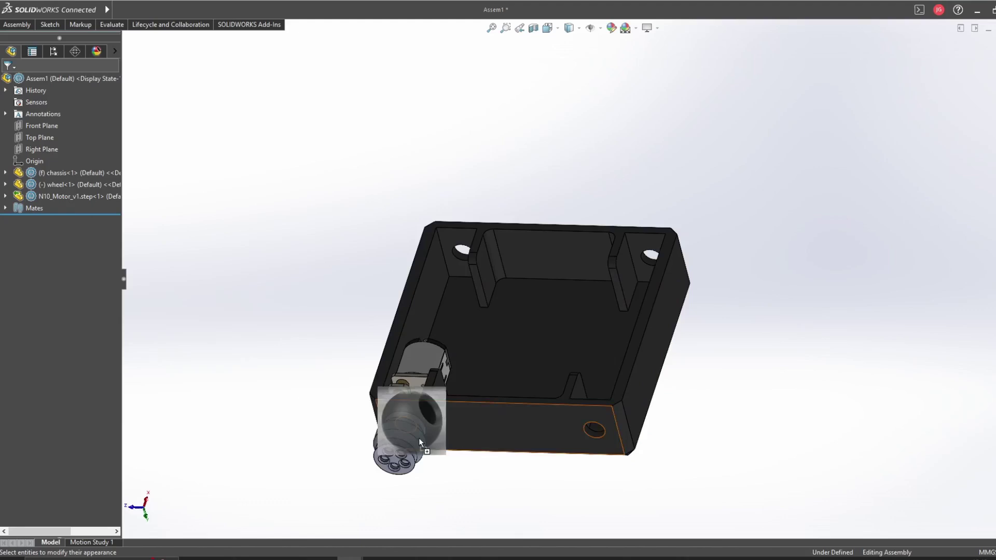
pyautogui.click(422, 444)
pyautogui.moveTo(421, 444); pyautogui.dragTo(381, 368, button='middle')
pyautogui.click(380, 367)
pyautogui.rightClick(58, 172)
pyautogui.moveTo(110, 236)
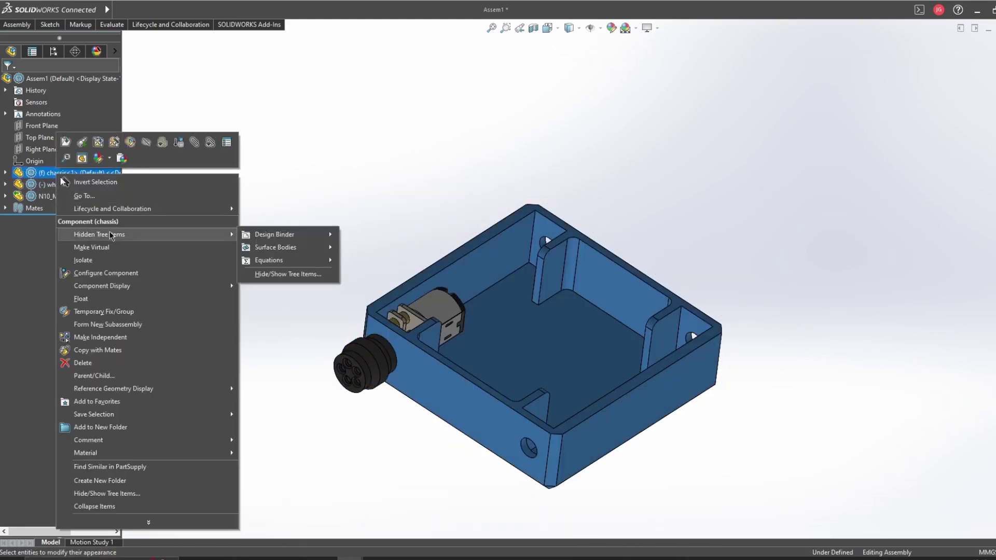
pyautogui.click(31, 184)
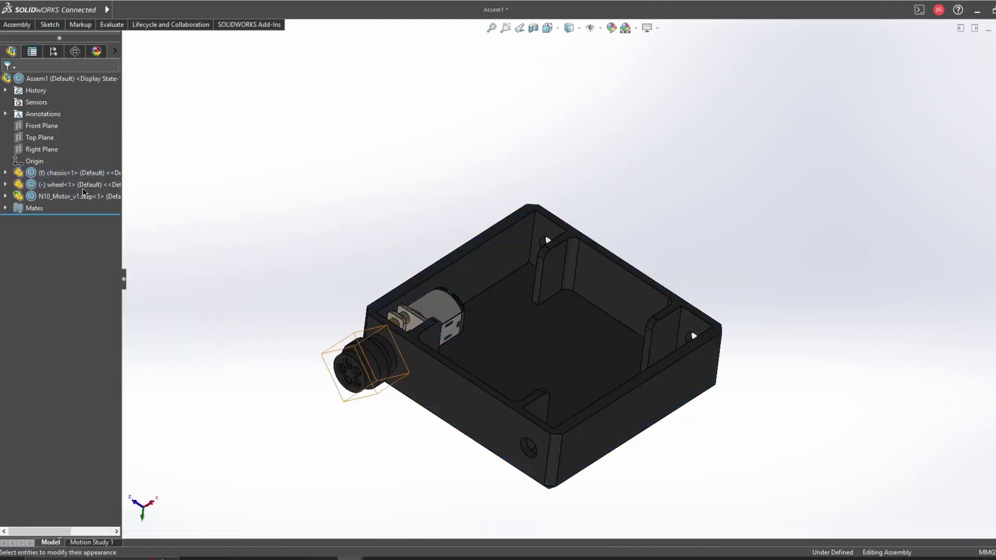
# Step: Assign the ABS PC material from the Plastics category to the chassis
pyautogui.click(20, 172)
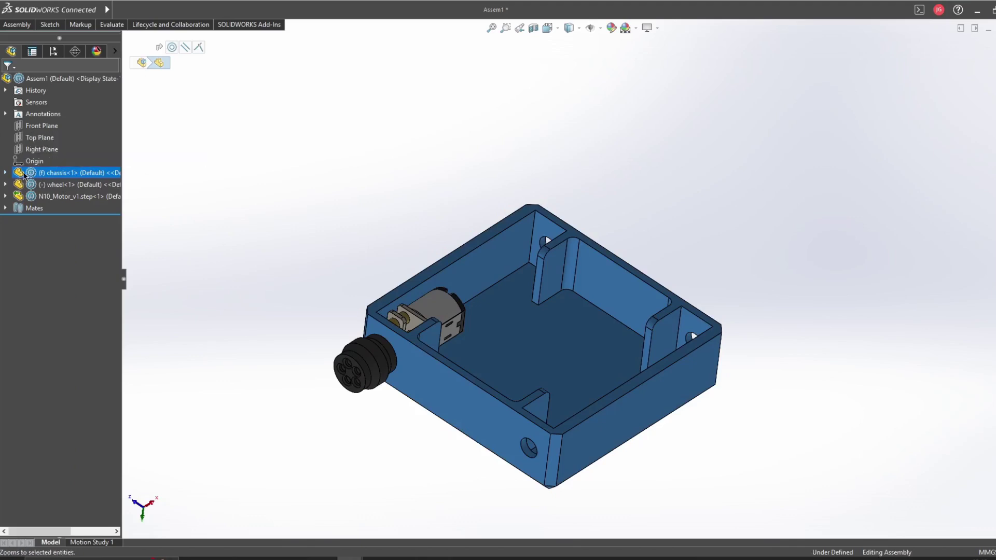
pyautogui.rightClick(28, 174)
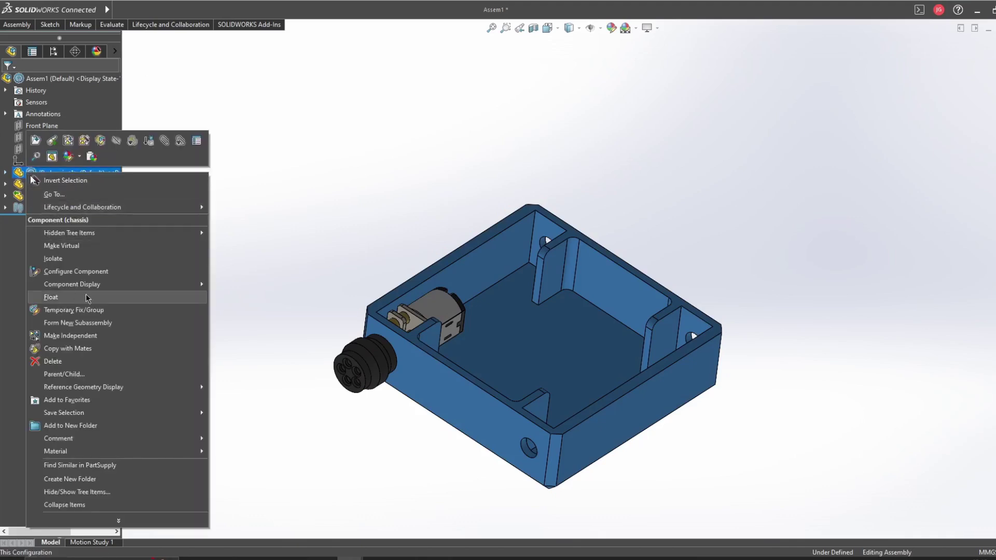
pyautogui.moveTo(107, 455)
pyautogui.click(233, 310)
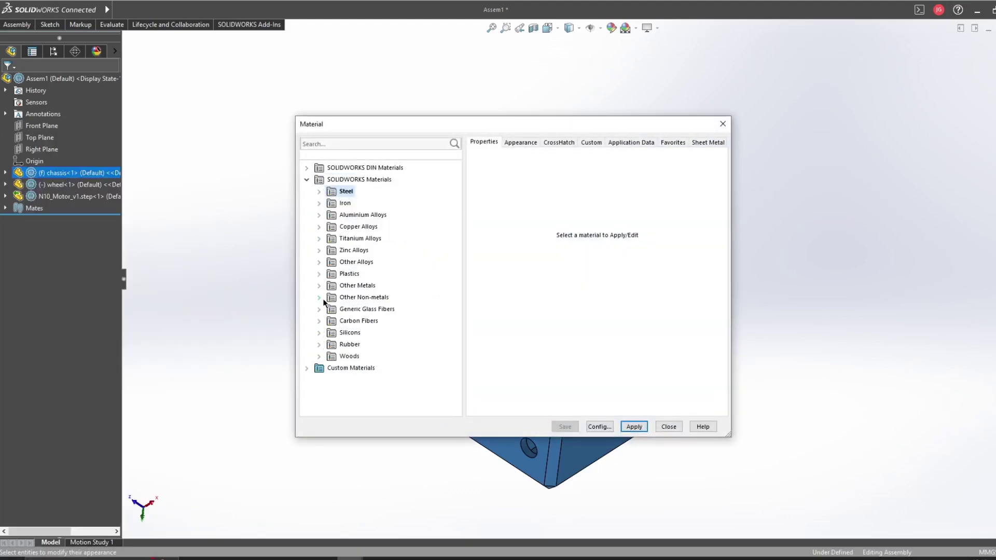
pyautogui.doubleClick(324, 275)
pyautogui.moveTo(458, 228)
pyautogui.mouseDown()
pyautogui.moveTo(455, 326)
pyautogui.moveTo(465, 223)
pyautogui.mouseUp()
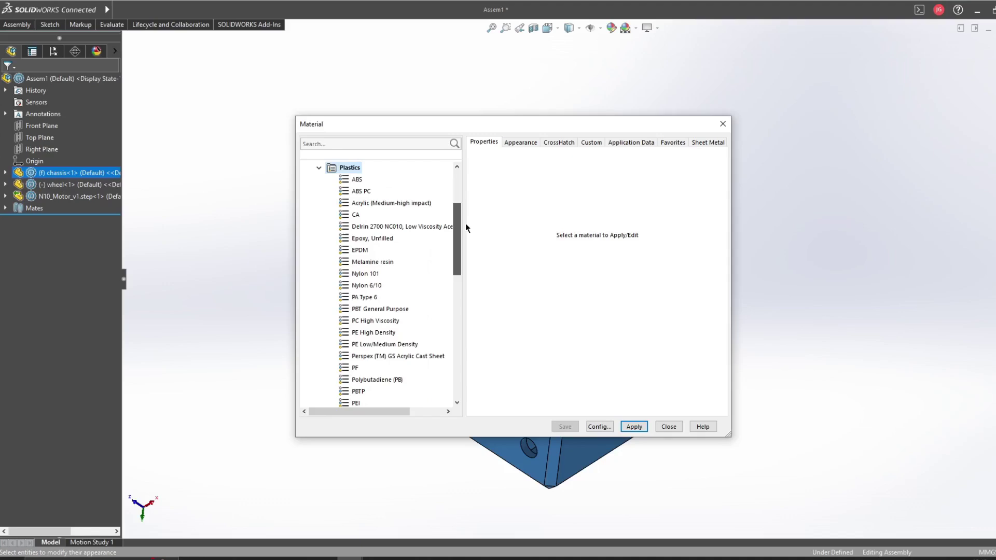
pyautogui.click(362, 192)
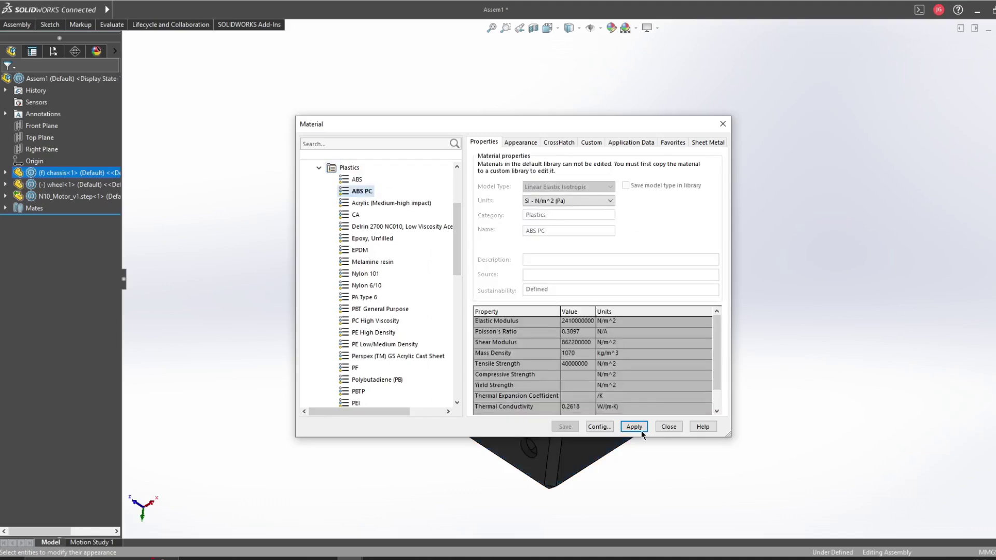
pyautogui.click(634, 427)
pyautogui.click(669, 426)
# Step: Delete the polycarbonate plastic appearance and apply the dark grey low gloss plastic appearance to the chassis body
pyautogui.click(96, 53)
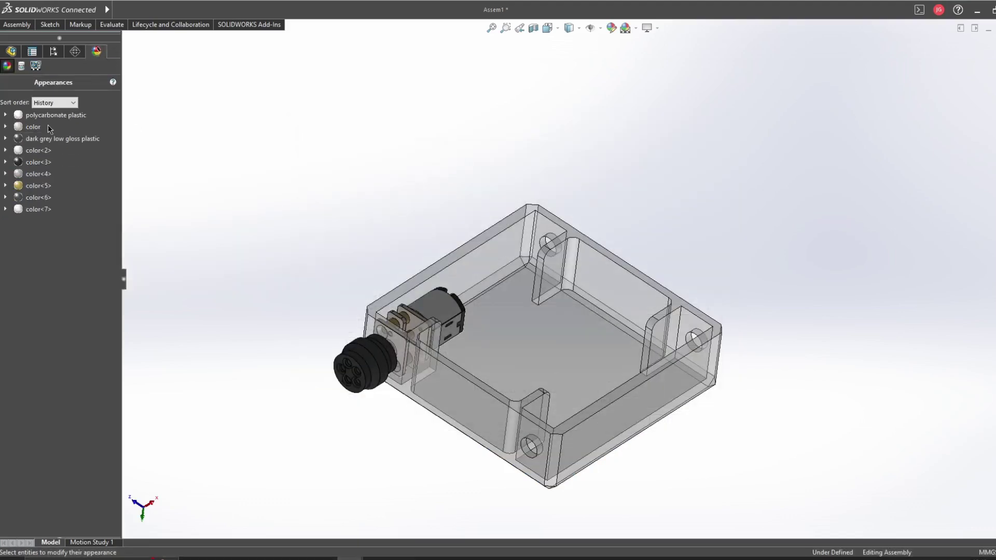
pyautogui.click(58, 115)
pyautogui.press('Delete')
pyautogui.moveTo(62, 128); pyautogui.dragTo(415, 395)
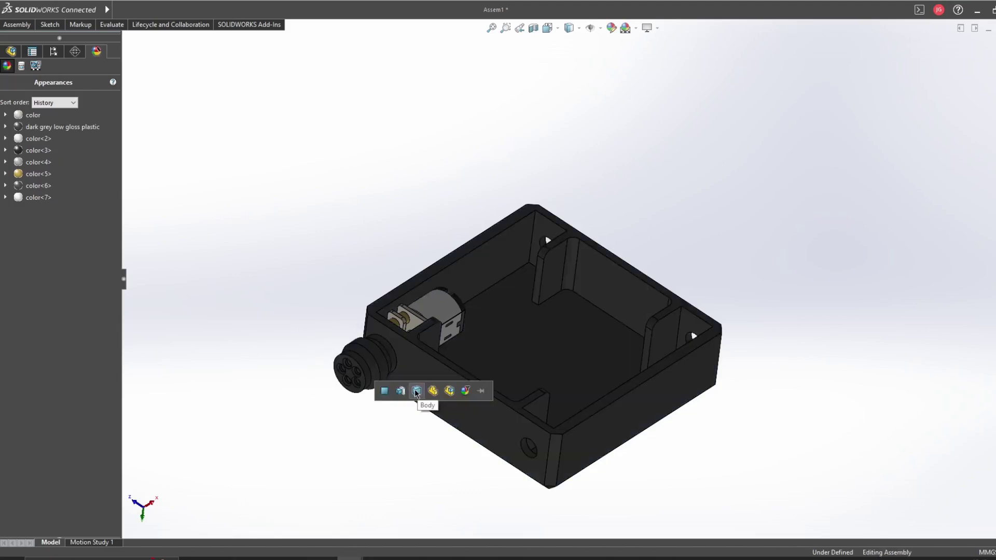
pyautogui.moveTo(380, 352); pyautogui.dragTo(429, 385)
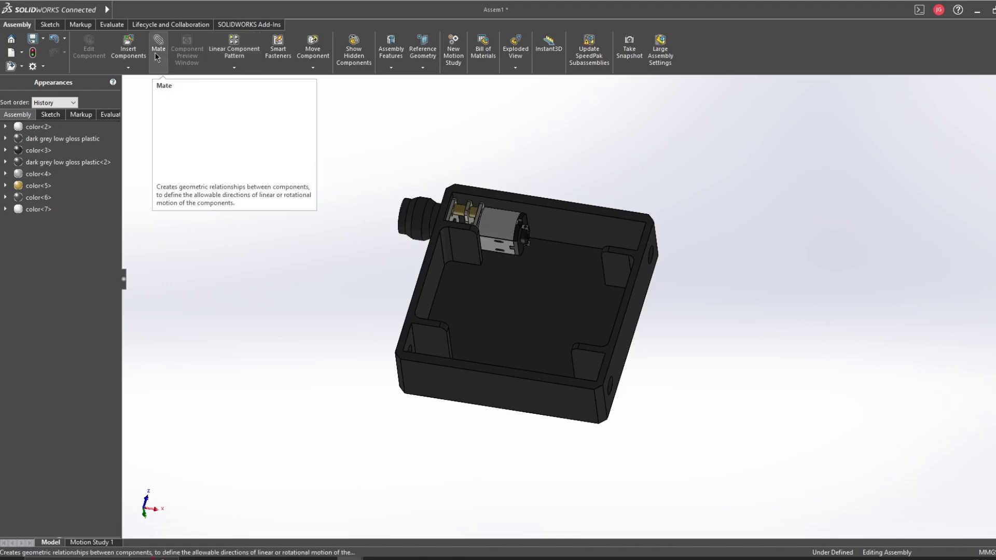
# Step: Mirror the wheel and the N10 motor about the assembly's Right Plane
pyautogui.click(238, 68)
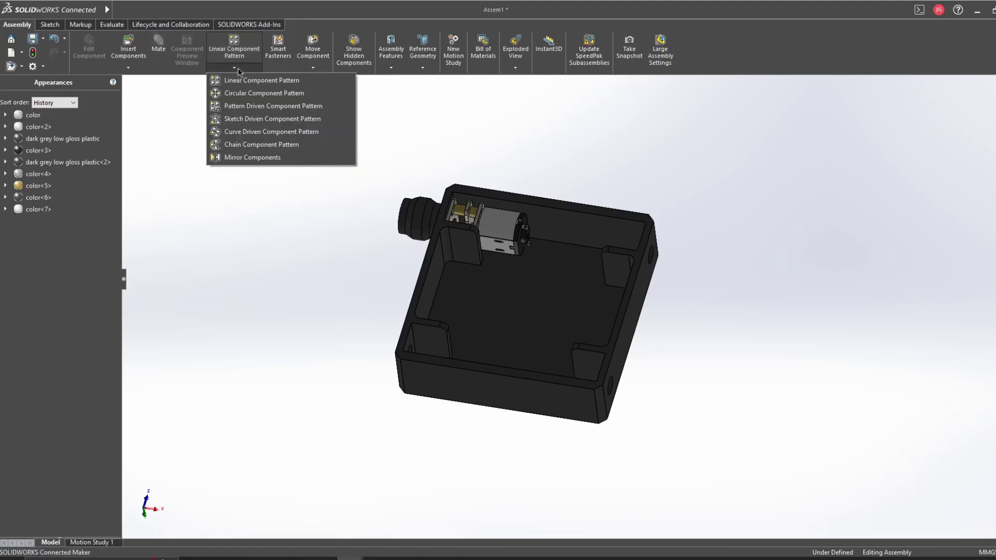
pyautogui.click(391, 88)
pyautogui.click(33, 26)
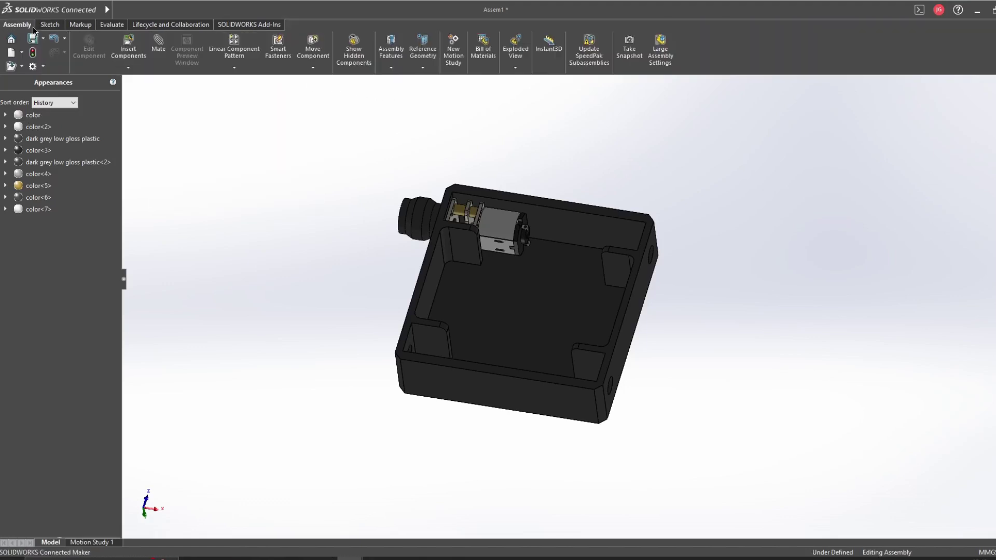
pyautogui.click(234, 68)
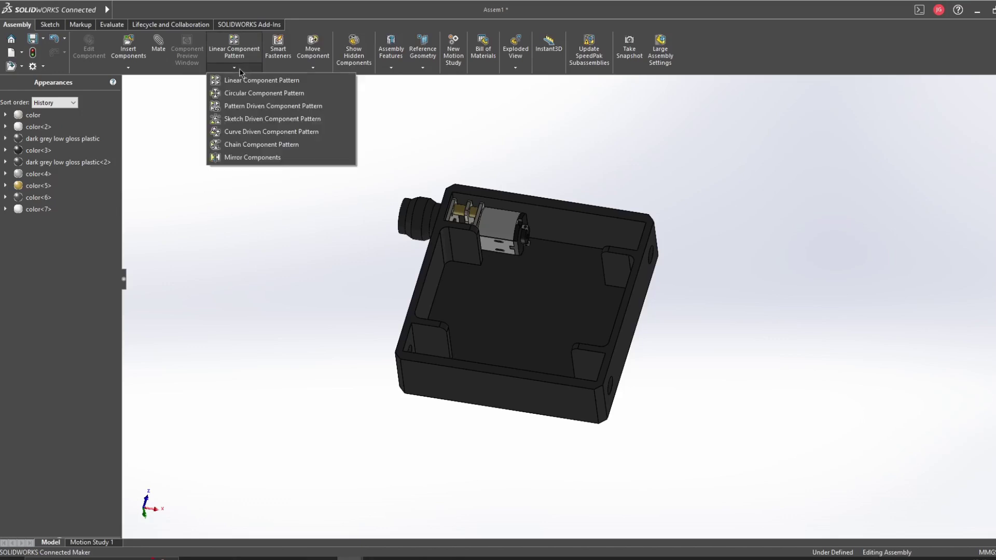
pyautogui.click(247, 157)
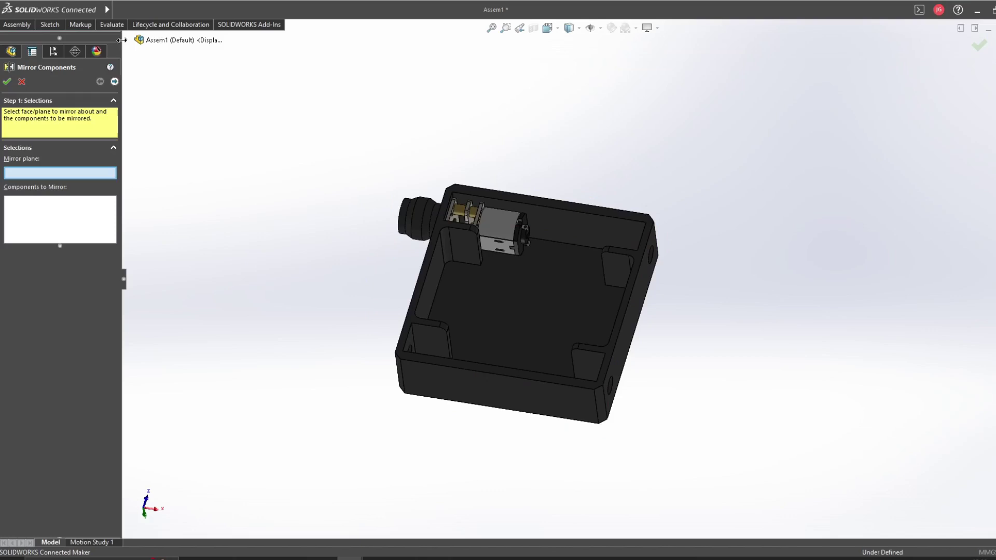
pyautogui.click(174, 110)
pyautogui.click(192, 146)
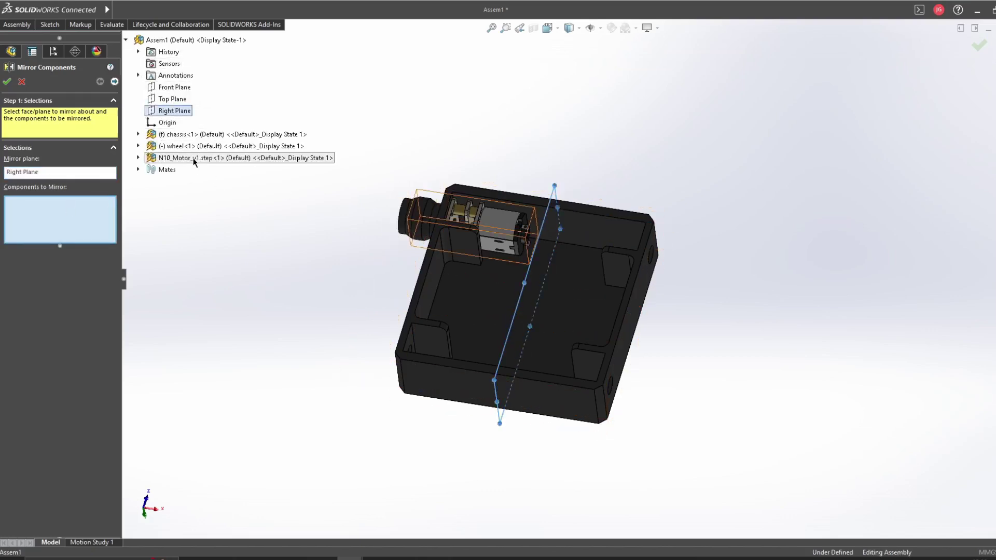
pyautogui.click(210, 158)
pyautogui.click(7, 81)
# Step: Mirror both motors and both wheels about the assembly's Front Plane to populate the chassis's other two corners
pyautogui.moveTo(395, 197); pyautogui.dragTo(581, 358, button='middle')
pyautogui.click(11, 51)
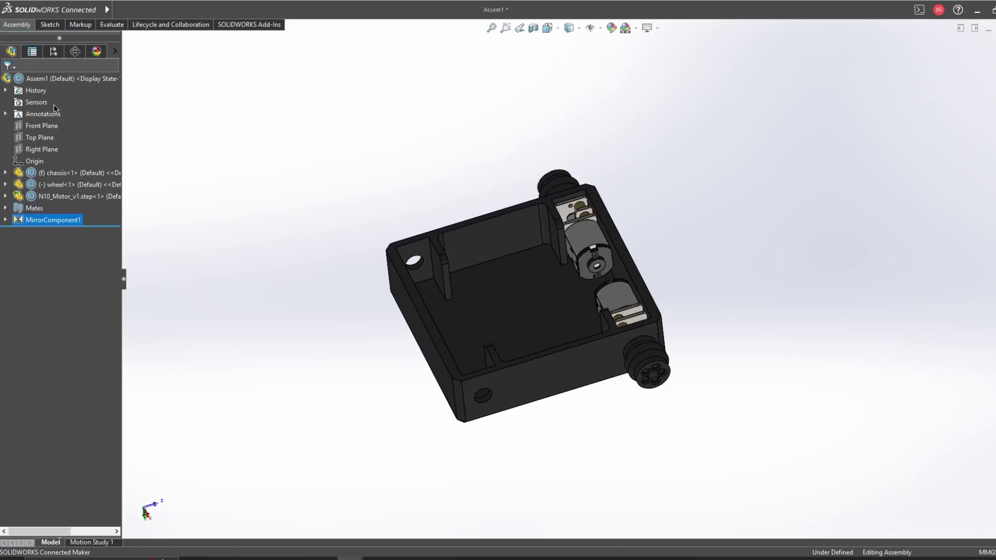
pyautogui.click(41, 127)
pyautogui.click(28, 27)
pyautogui.click(233, 70)
pyautogui.click(235, 160)
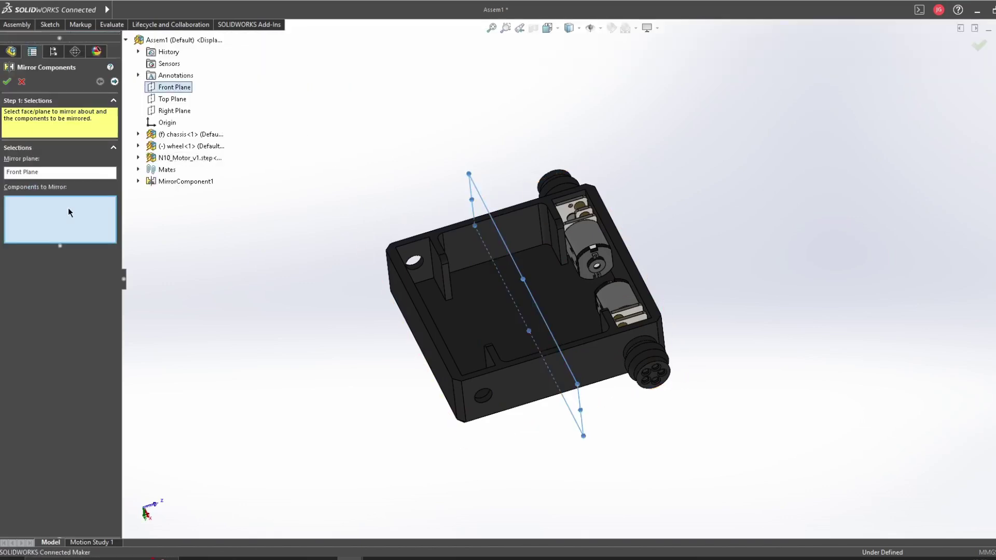
pyautogui.click(591, 228)
pyautogui.click(7, 82)
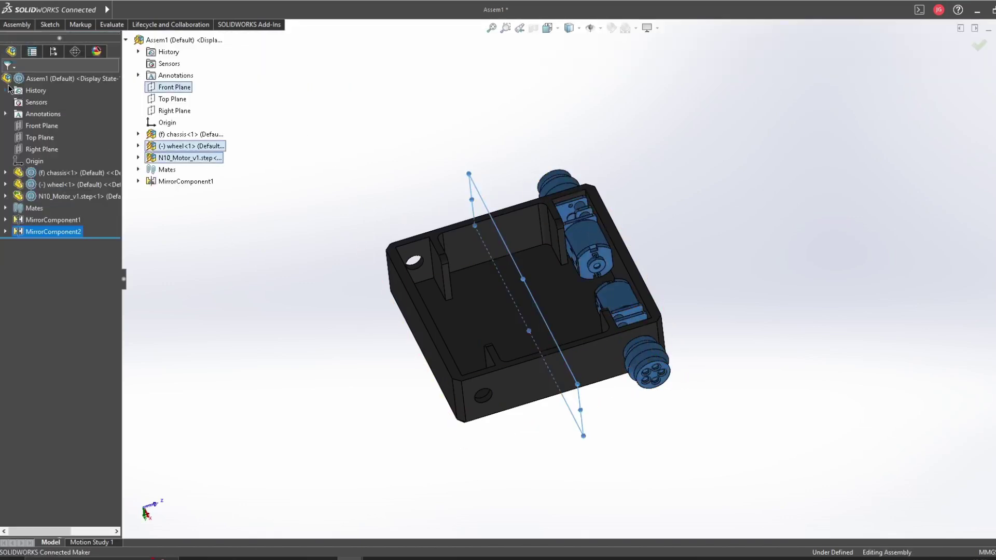
# Step: Override the mass of the original N10 motor with 9 grams in its mass properties
pyautogui.moveTo(648, 234); pyautogui.dragTo(688, 338, button='middle')
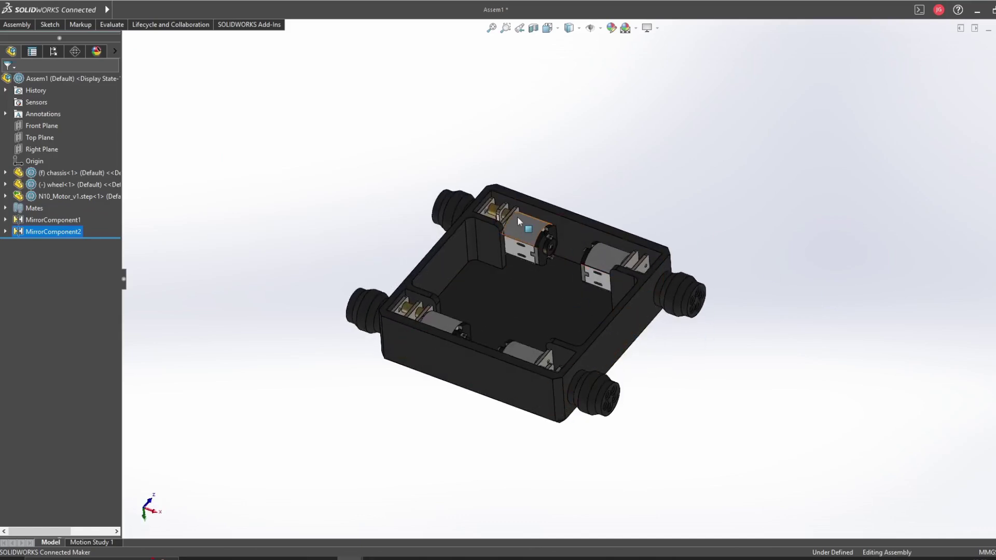
pyautogui.click(516, 224)
pyautogui.rightClick(517, 223)
pyautogui.click(364, 156)
pyautogui.click(111, 25)
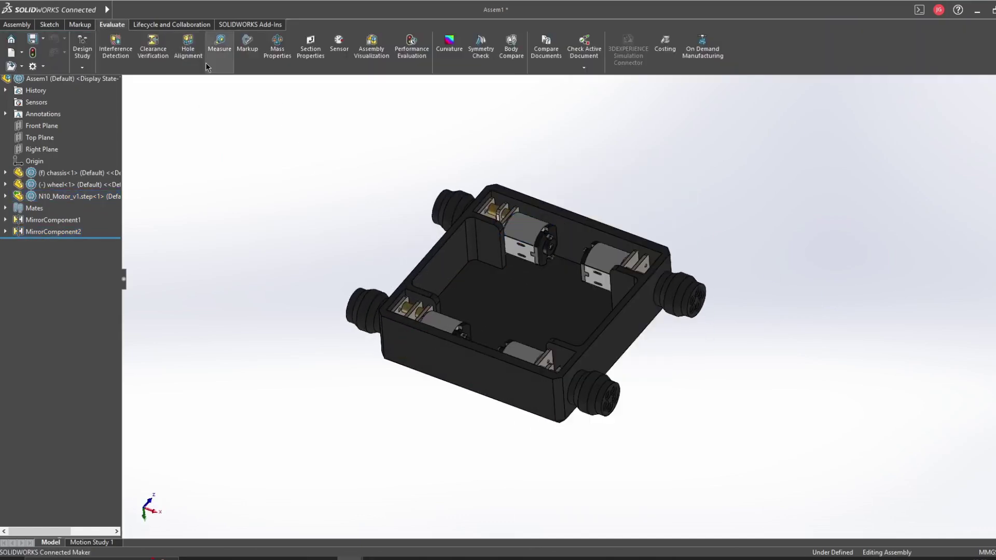
pyautogui.click(526, 230)
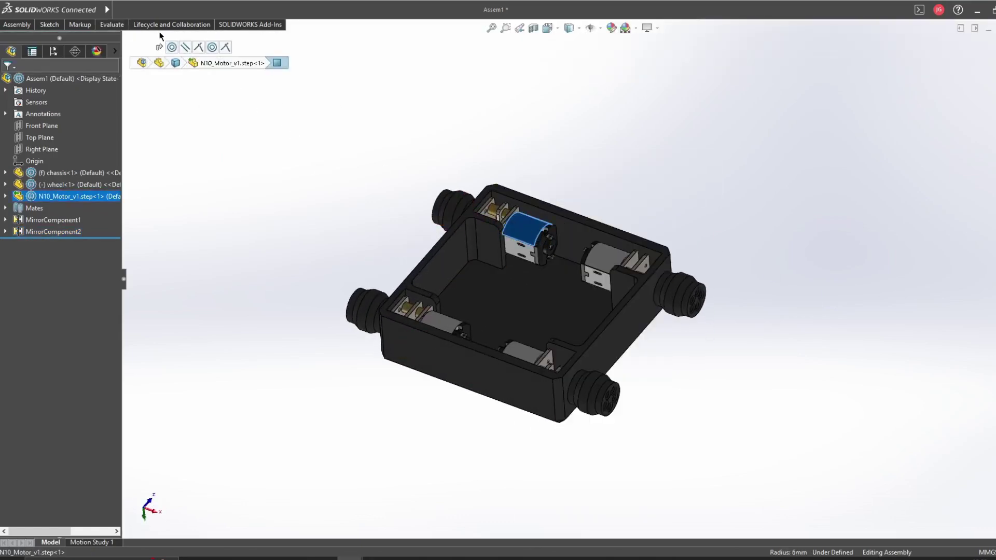
pyautogui.click(112, 24)
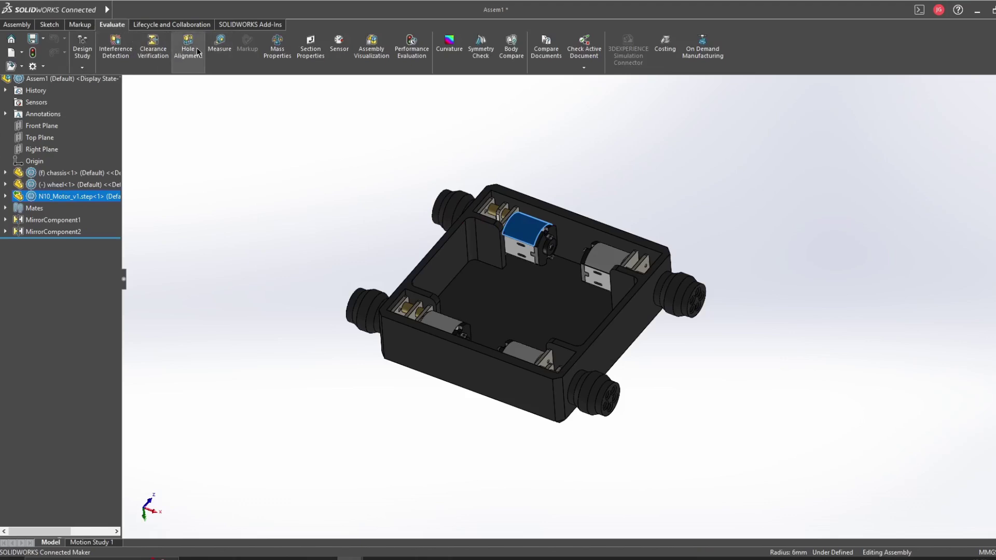
pyautogui.click(278, 49)
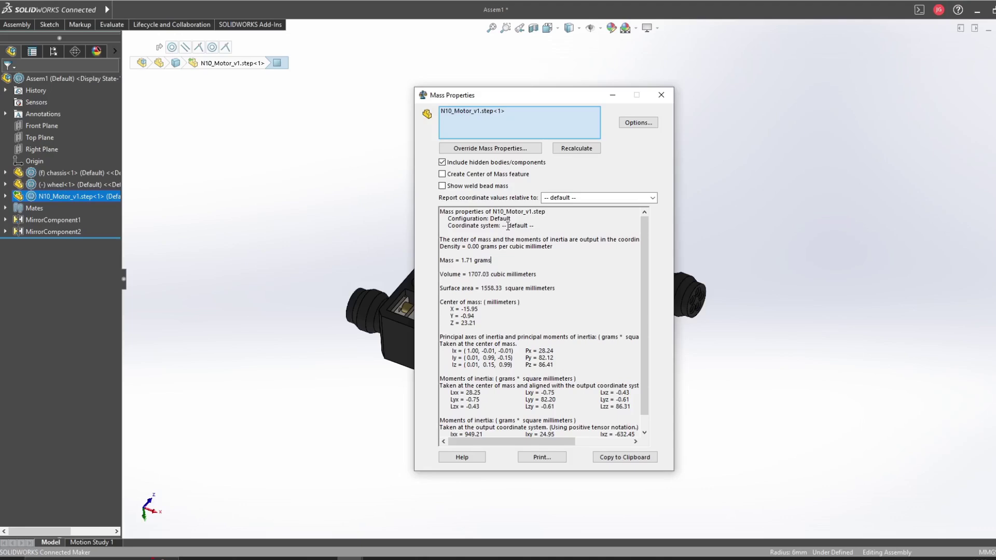
pyautogui.click(504, 149)
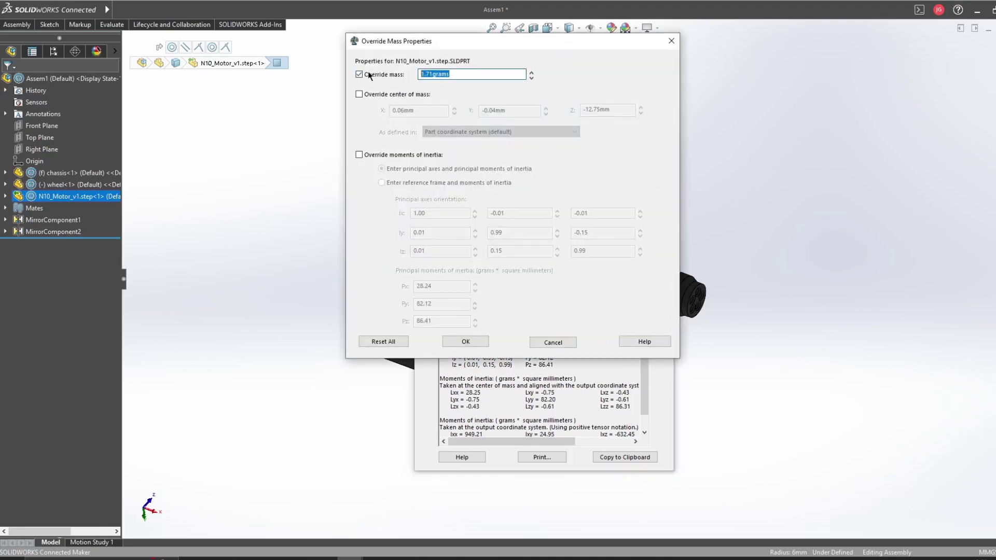
pyautogui.click(458, 343)
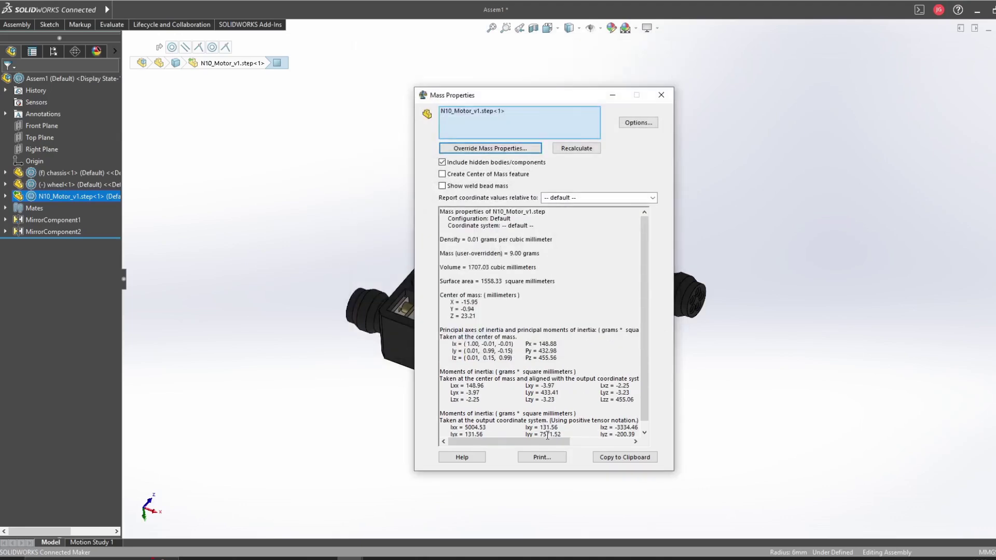
pyautogui.click(662, 94)
# Step: Evaluate the mass properties of the whole assembly and move the report clear of the model
pyautogui.click(111, 25)
pyautogui.click(277, 44)
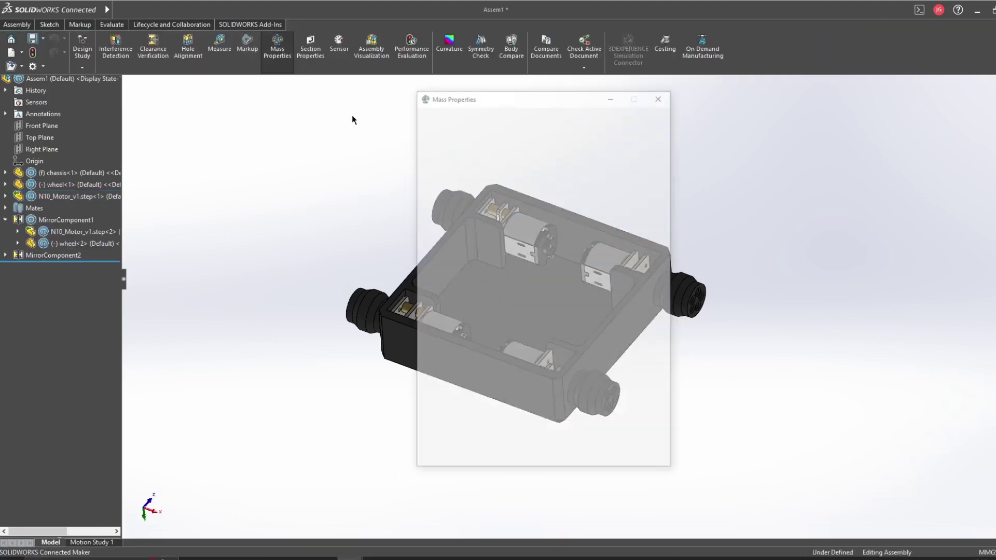
pyautogui.moveTo(557, 102); pyautogui.dragTo(866, 107)
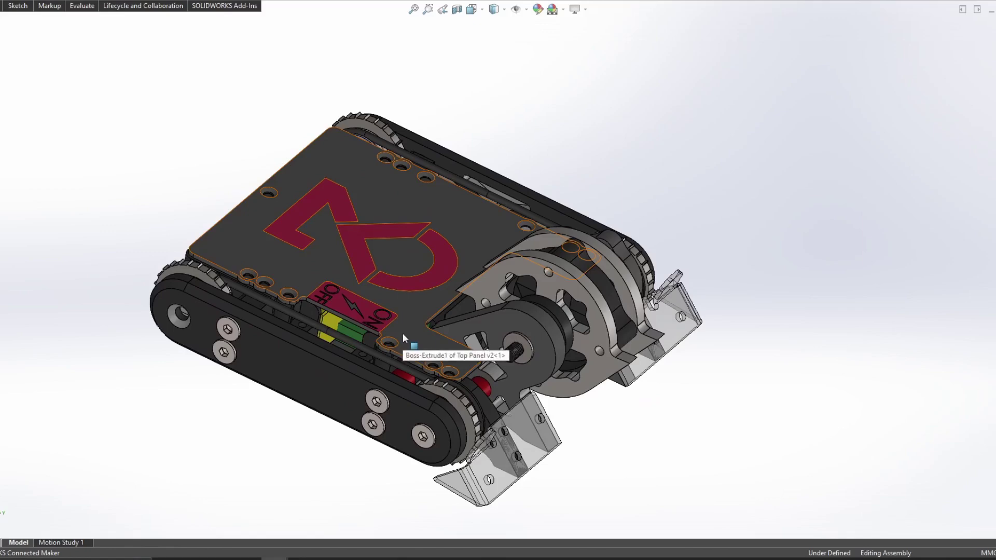
# Step: Hide the finished robot's top panel and examine the motors, battery and electronics inside
pyautogui.press('Tab')
pyautogui.moveTo(403, 333); pyautogui.dragTo(390, 400, button='middle')
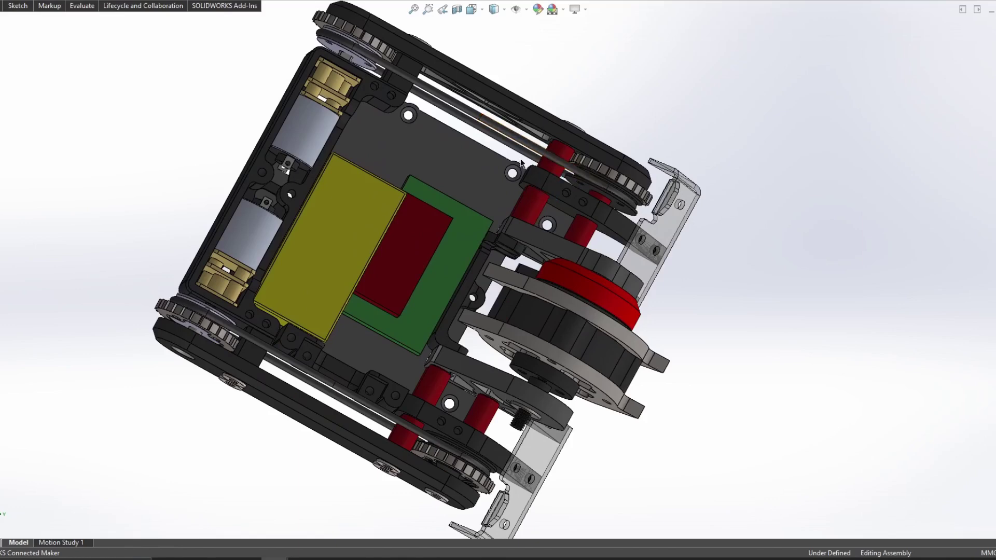
pyautogui.scroll(3, 492, 268)
pyautogui.moveTo(393, 353); pyautogui.dragTo(230, 284, button='middle')
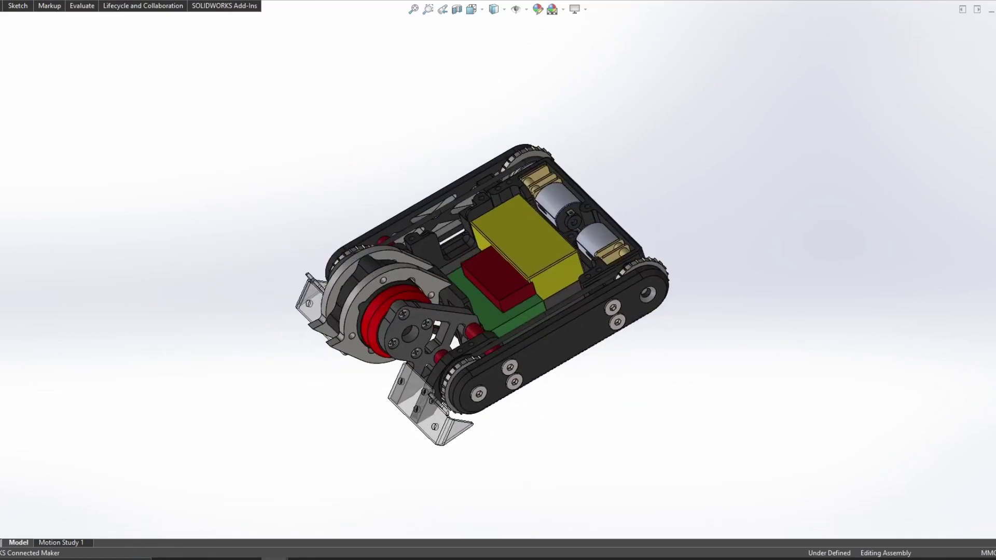
pyautogui.click(1, 269)
pyautogui.click(4, 34)
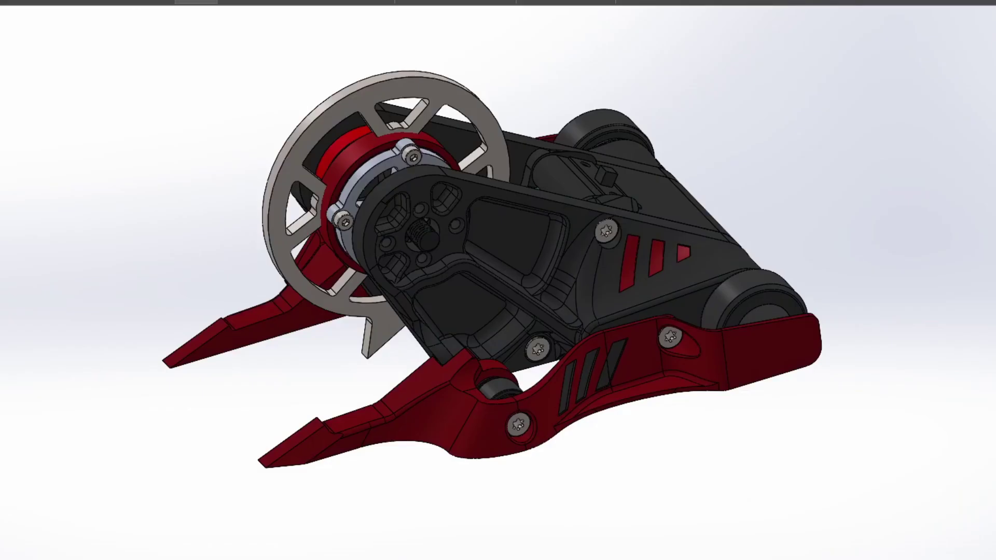
# Step: Check the mass properties of the tbc1 robot assembly and close the report
pyautogui.click(196, 2)
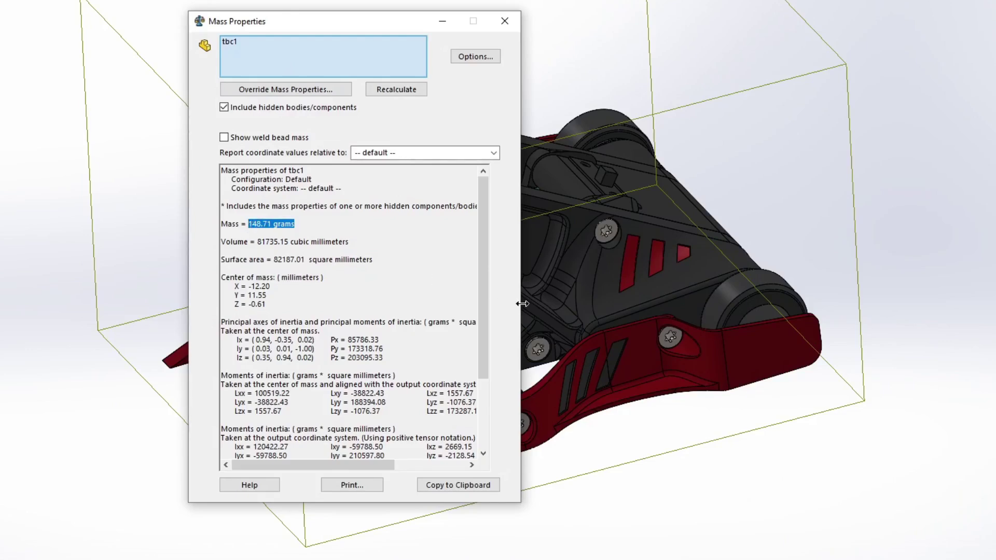
pyautogui.moveTo(413, 23); pyautogui.dragTo(596, 33)
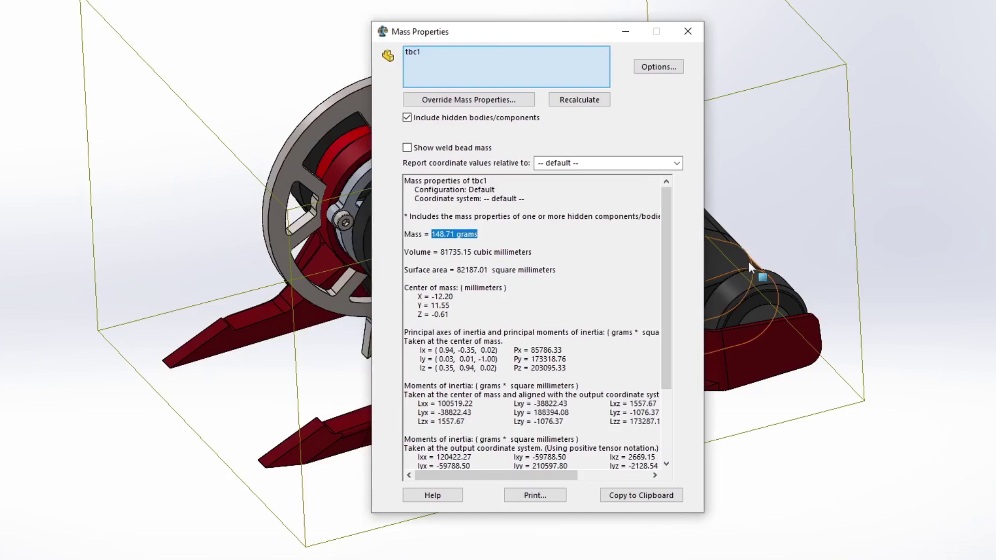
pyautogui.press('Escape')
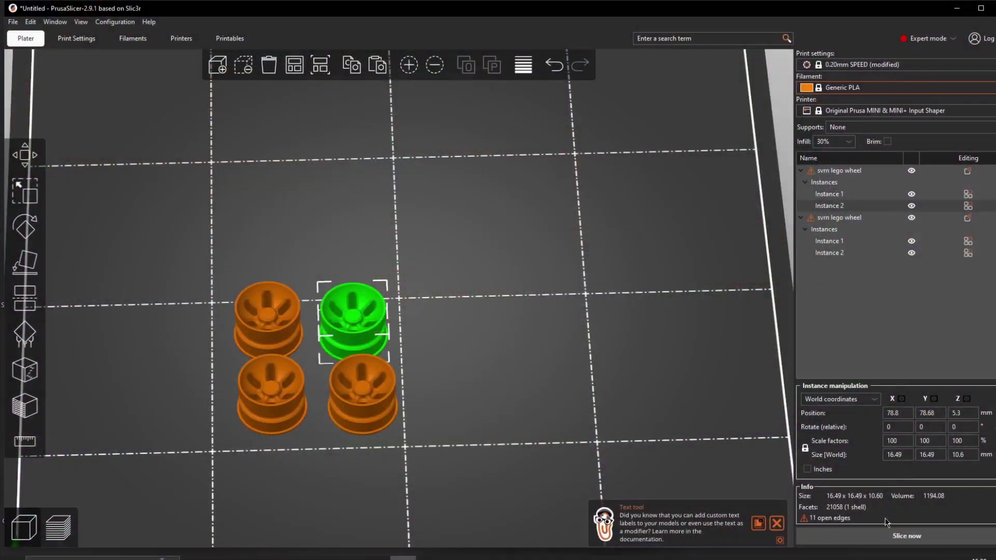
# Step: Switch to PrusaSlicer, slice the four LEGO wheels, and preview the layers down to layer 41 at 8.20 mm
pyautogui.click(888, 536)
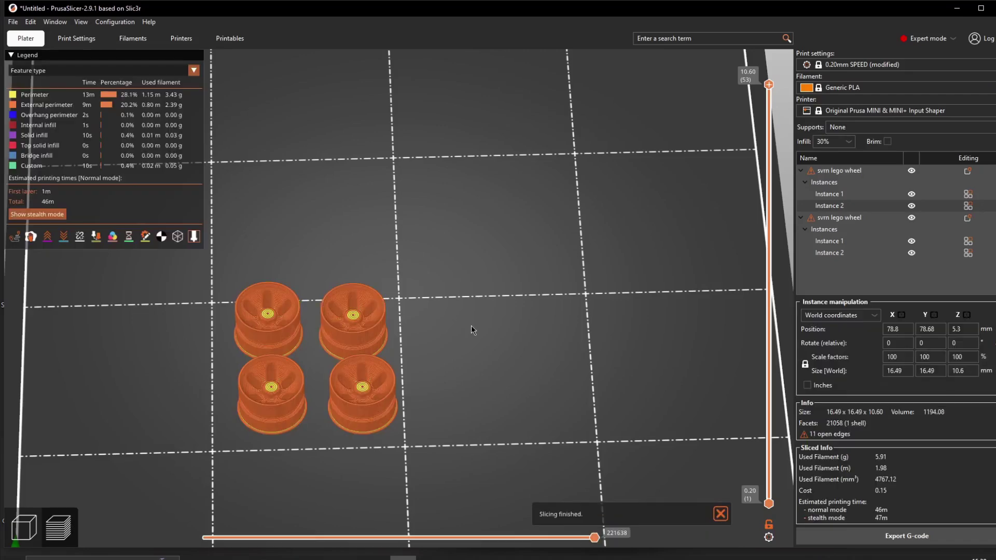
pyautogui.moveTo(472, 325); pyautogui.dragTo(453, 353)
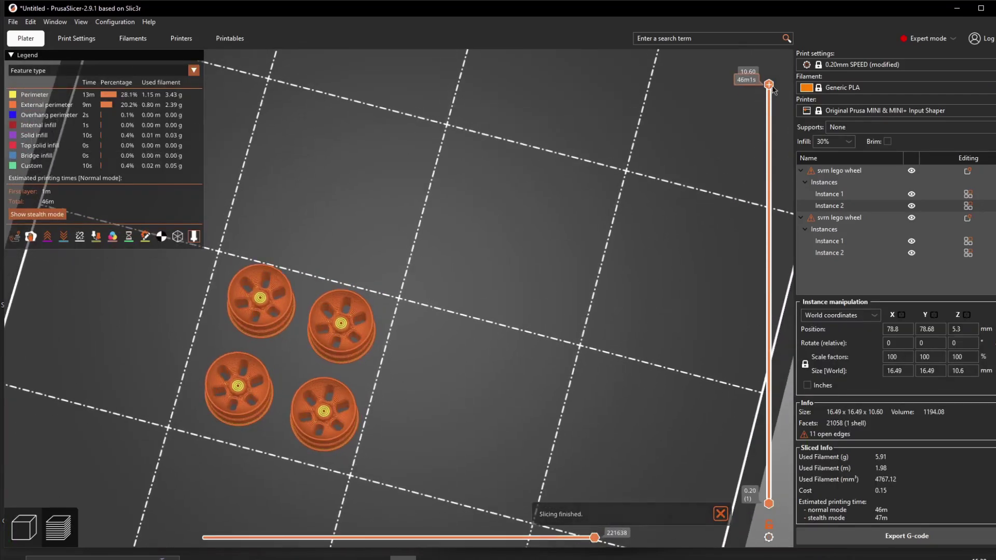
pyautogui.moveTo(772, 89); pyautogui.dragTo(759, 184)
pyautogui.scroll(-2, 765, 301)
pyautogui.scroll(4, 251, 394)
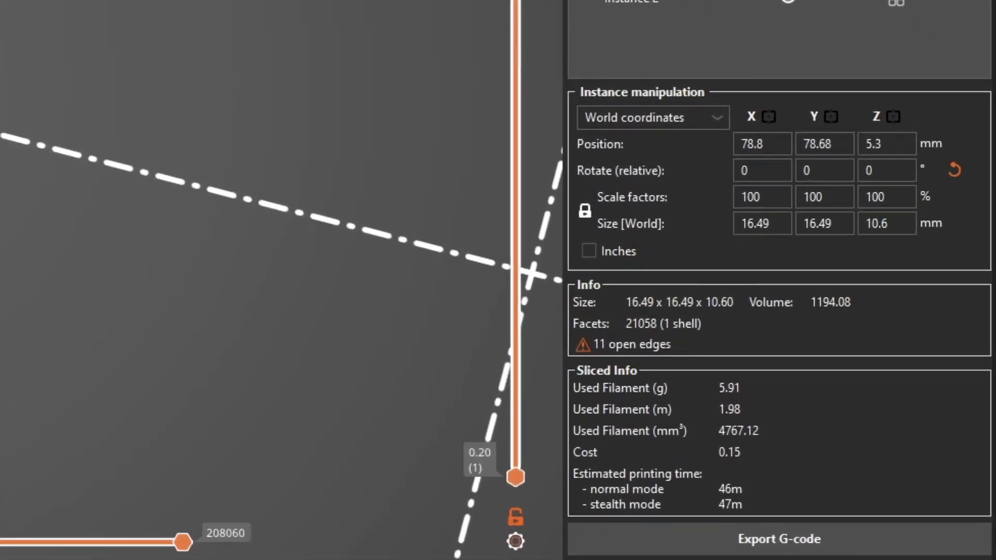
pyautogui.moveTo(515, 0); pyautogui.dragTo(415, 3)
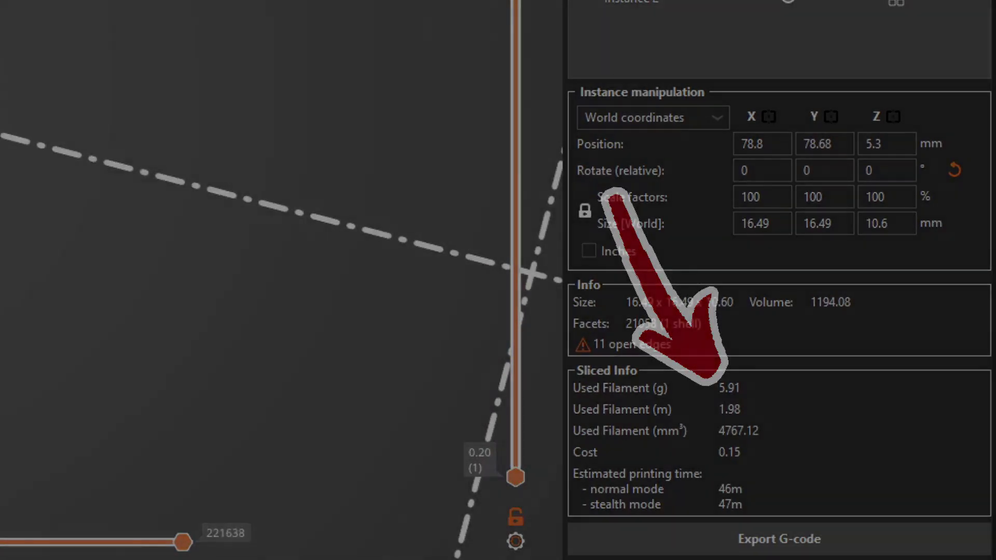